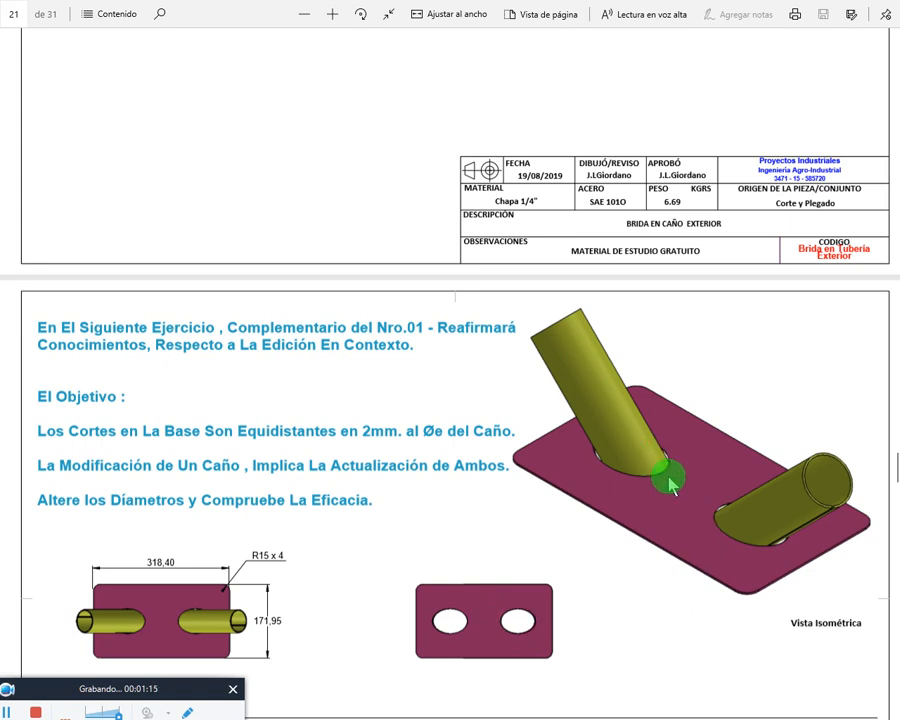
Review the Complementario 02 exercise sheet and its dimensioned views in the PDF, and switch to SOLIDWORKS.
scroll(565, 550, "down", 2)
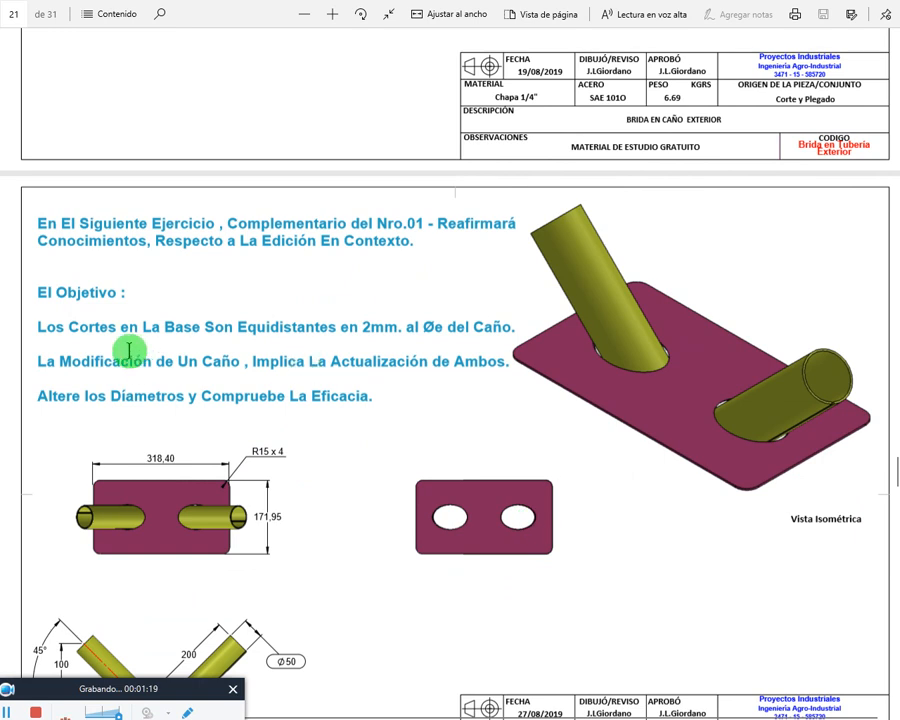
scroll(466, 345, "down", 4)
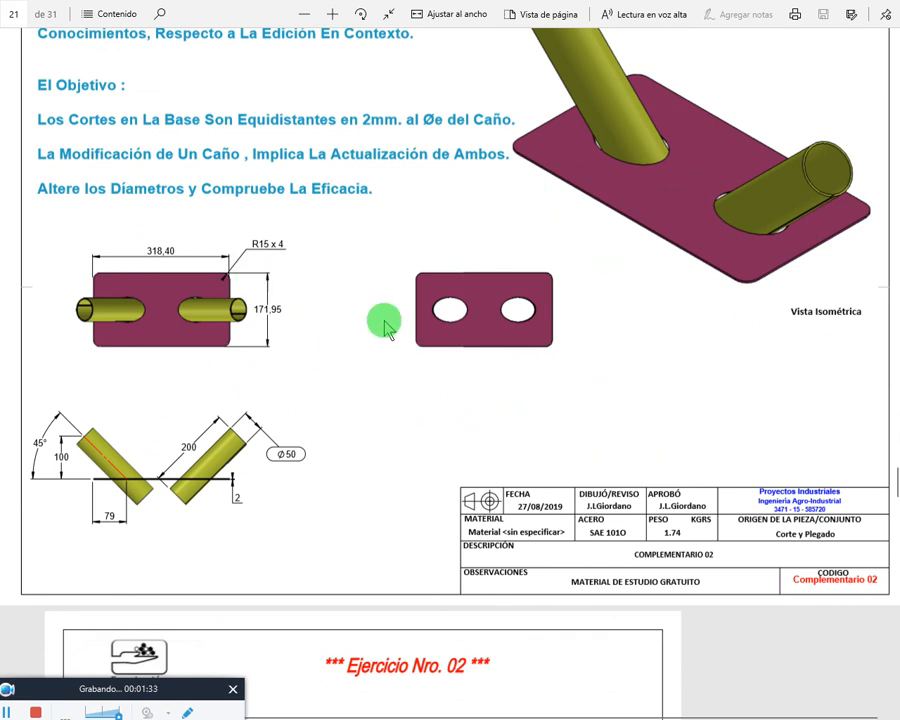
key("alt+Tab")
key("alt+Tab")
key("alt+Tab")
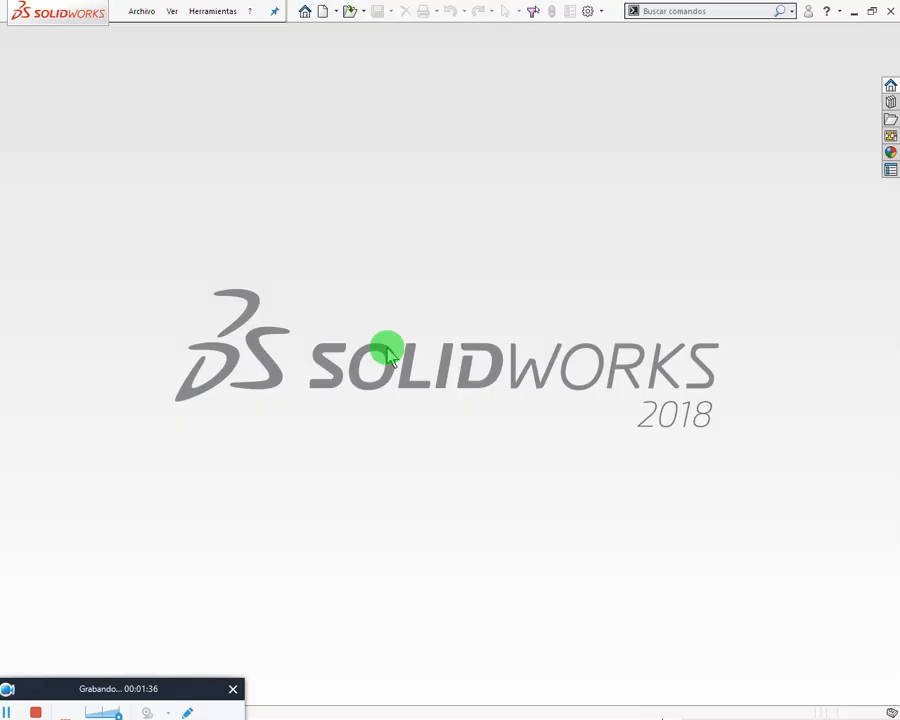
Create a new part and sketch a centre rectangle about 230 by 175 mm around the origin on the Alzado plane.
left_click(141, 11)
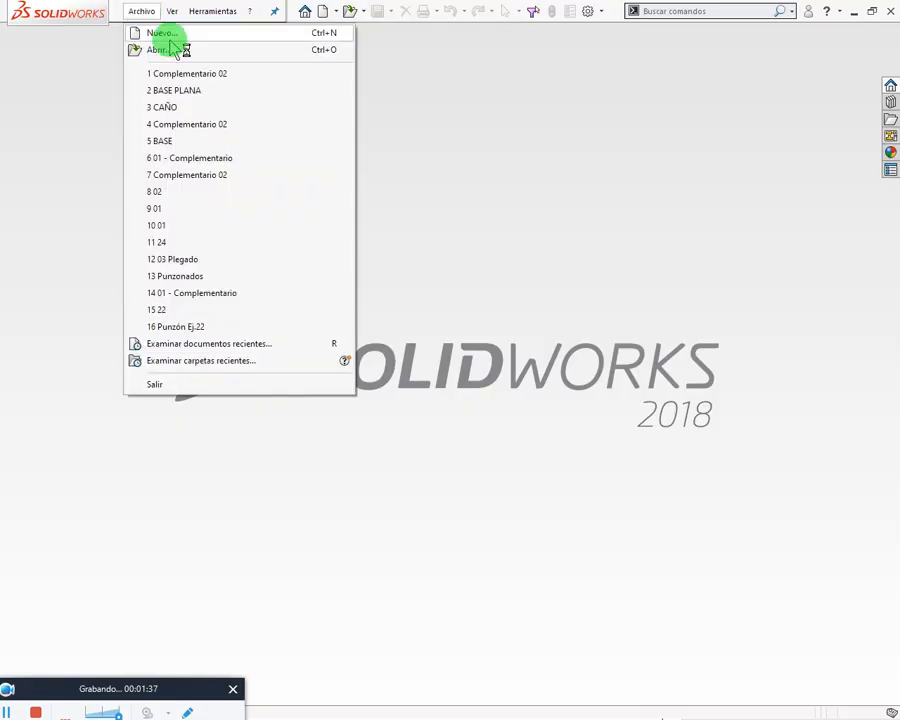
left_click(160, 35)
left_click(285, 138)
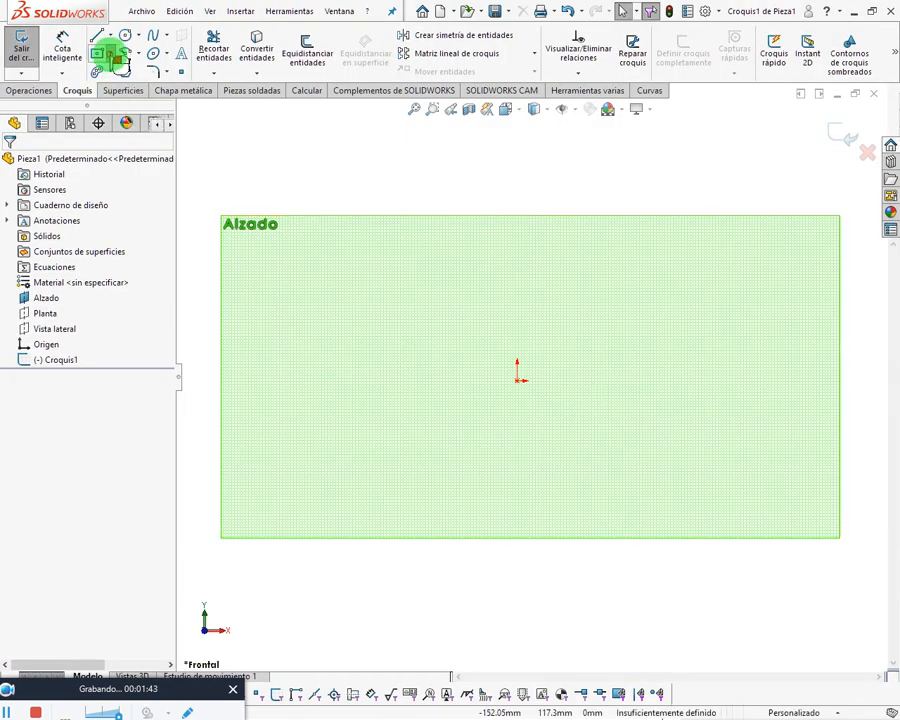
left_click(112, 55)
left_click(125, 88)
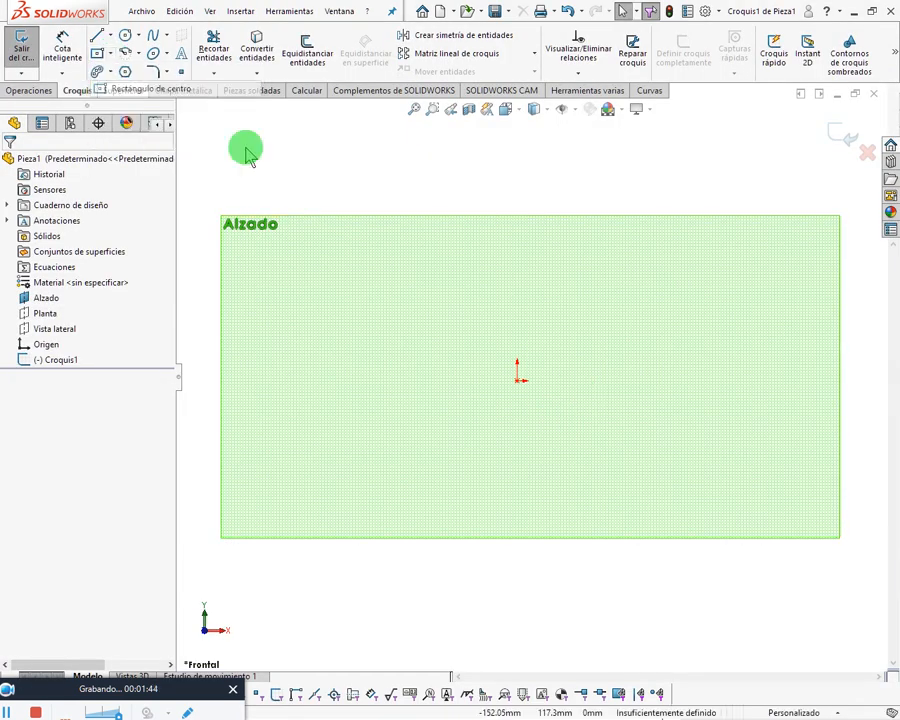
left_click(518, 381)
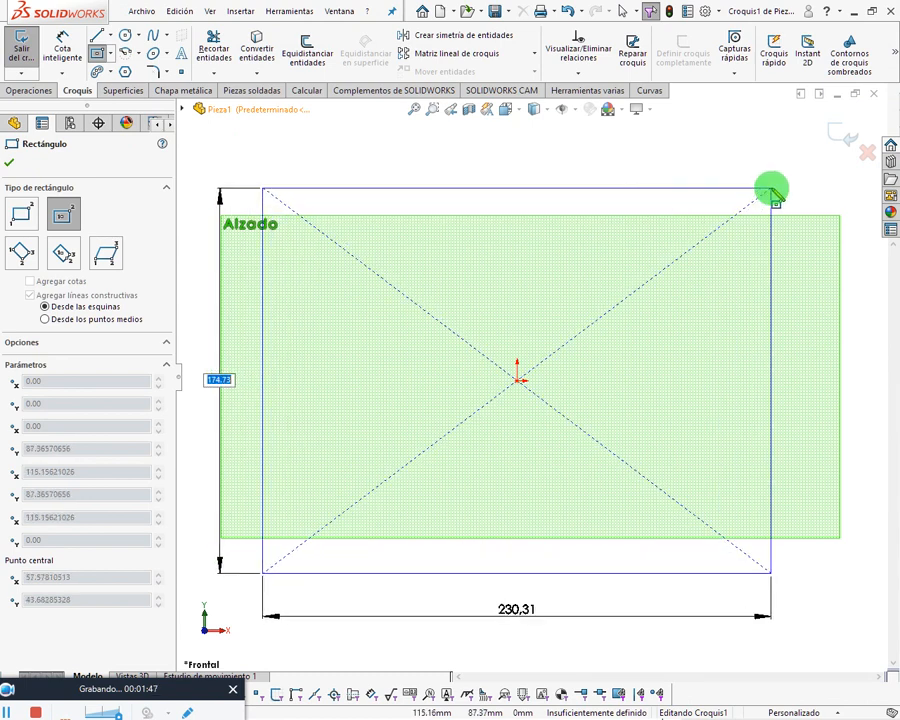
left_click(772, 190)
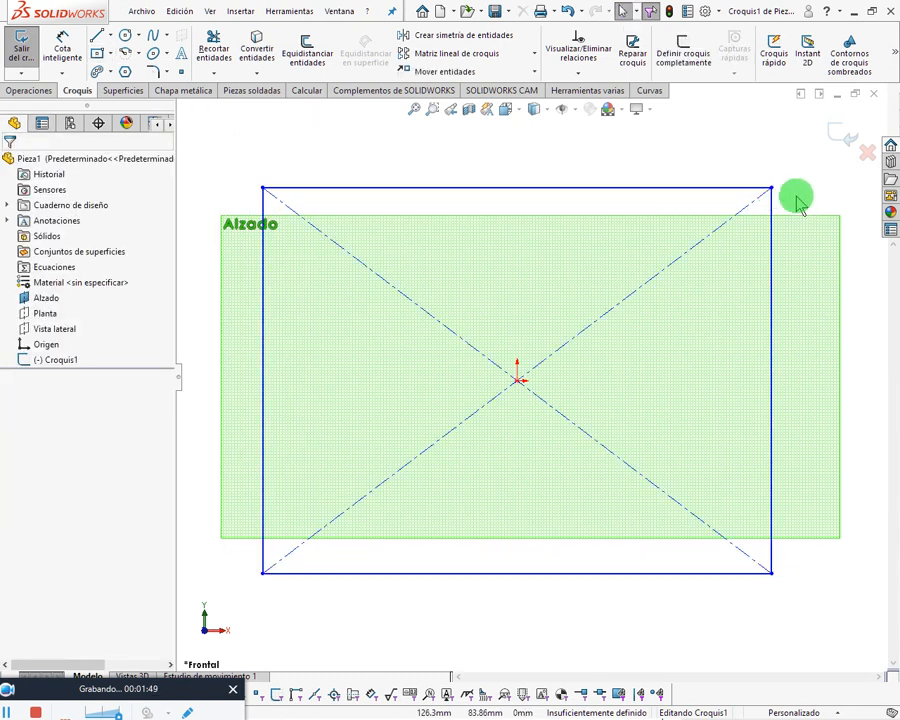
Check the plate size in the exercise PDF and dimension the rectangle's horizontal side to 318.40 mm.
key("alt+Tab")
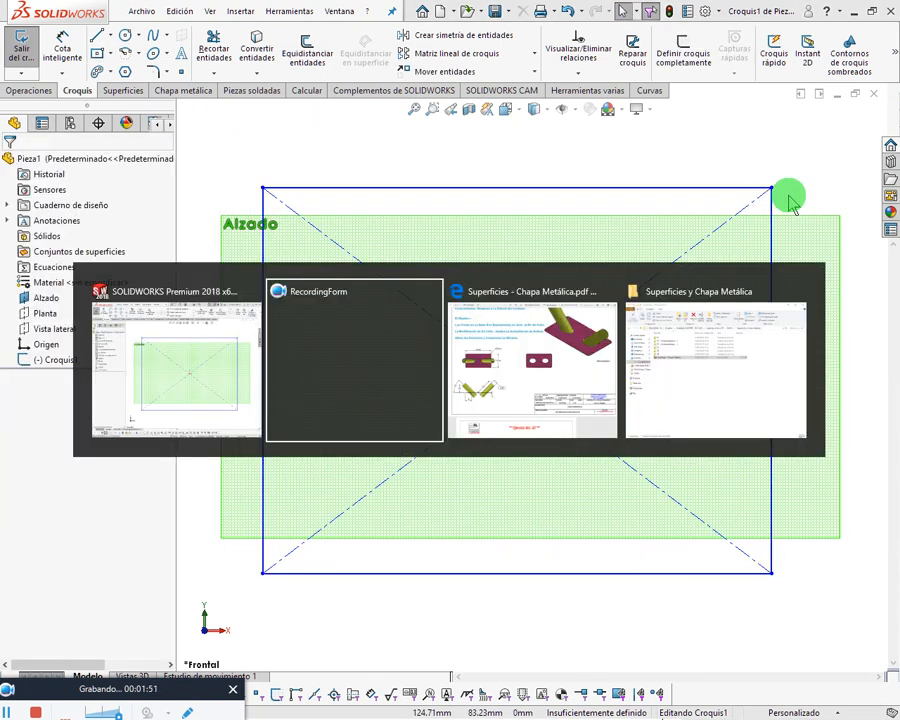
key("alt+Tab")
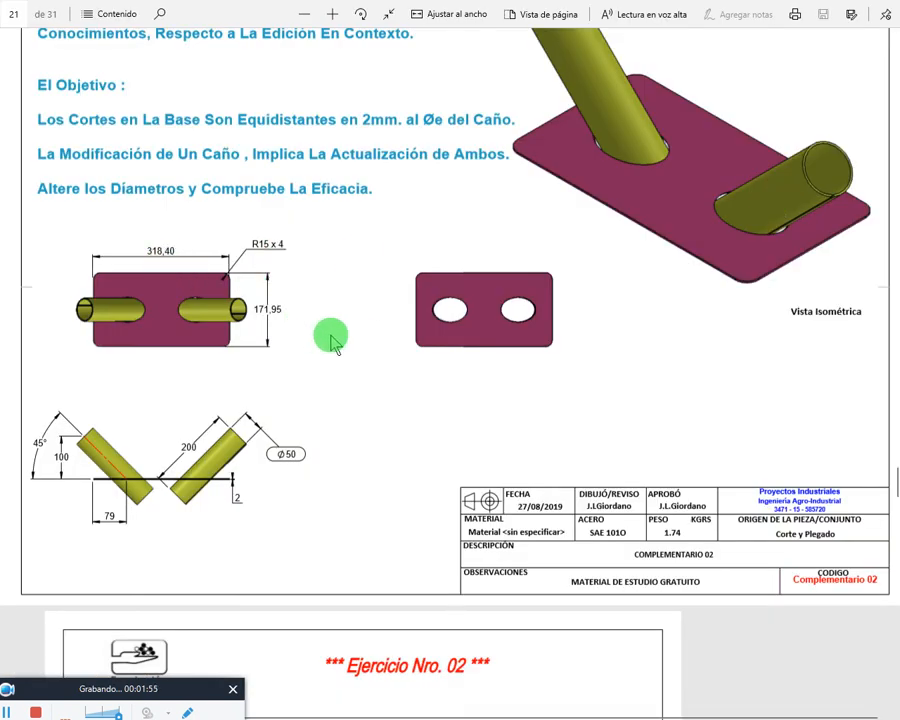
key("alt+Tab")
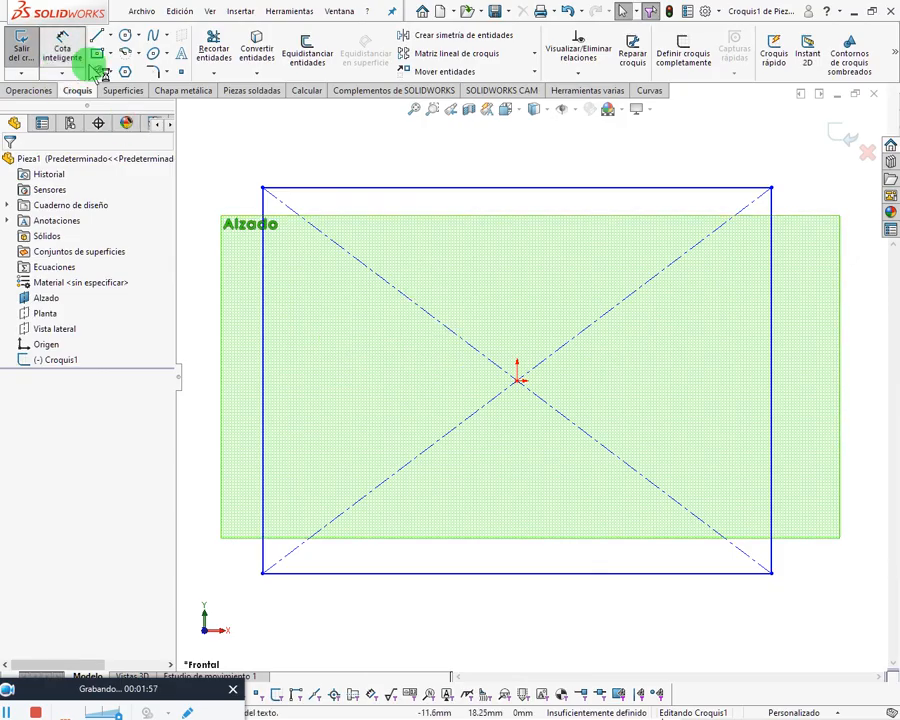
left_click(88, 62)
left_click(533, 190)
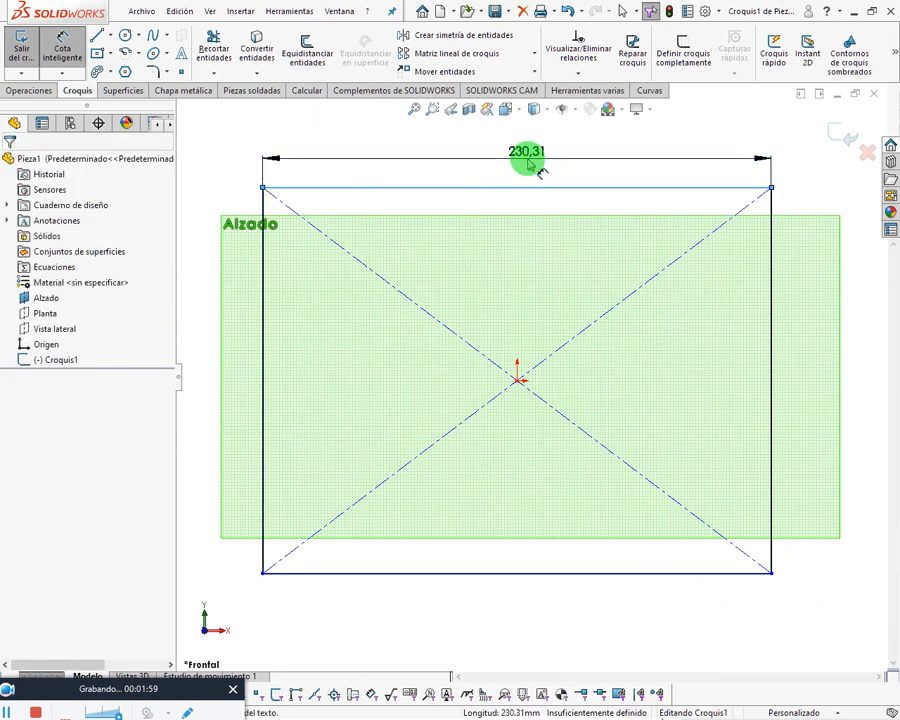
left_click(530, 157)
type("318.40")
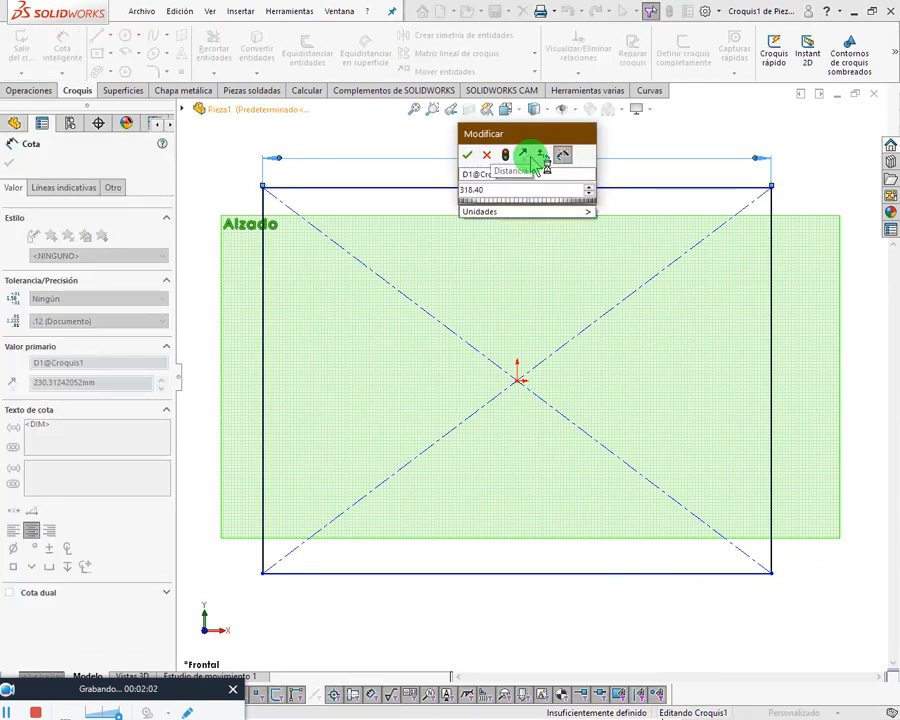
left_click(467, 155)
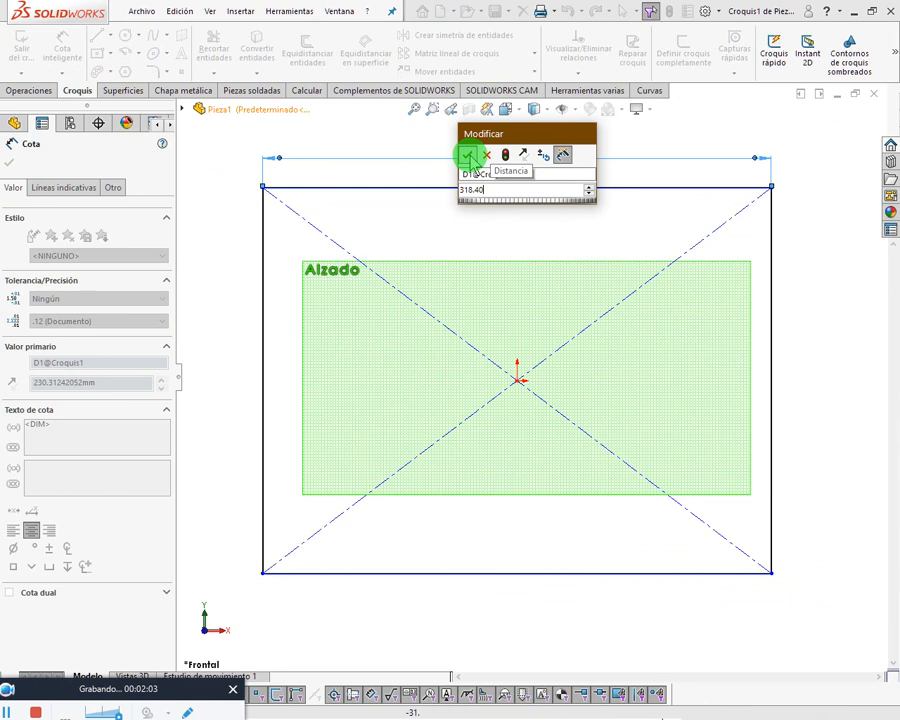
Dimension the rectangle's vertical side to 171.95 mm.
left_click(779, 349)
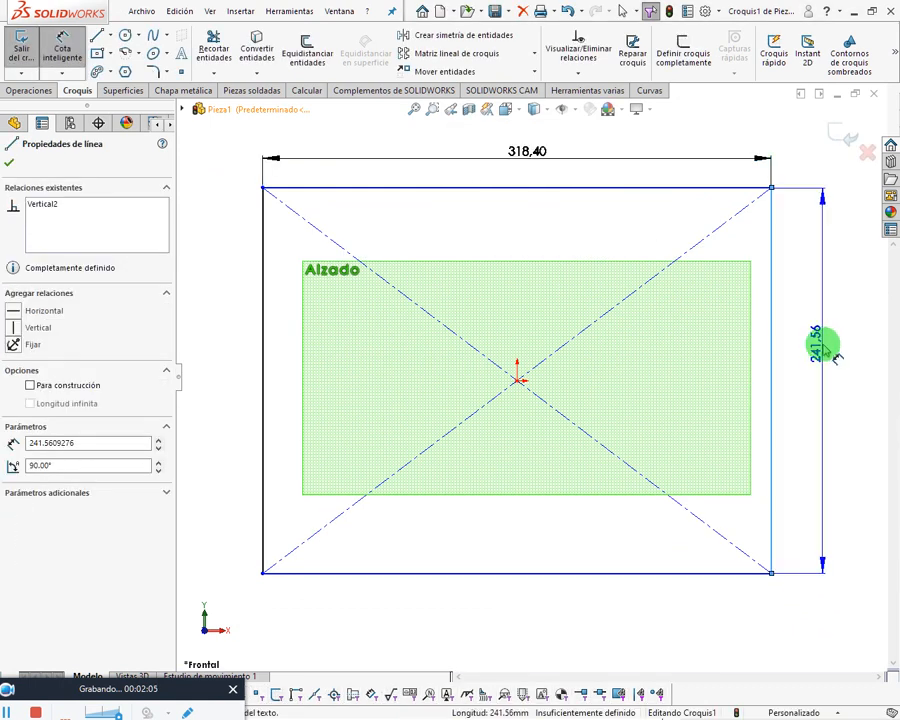
left_click(822, 345)
type("17")
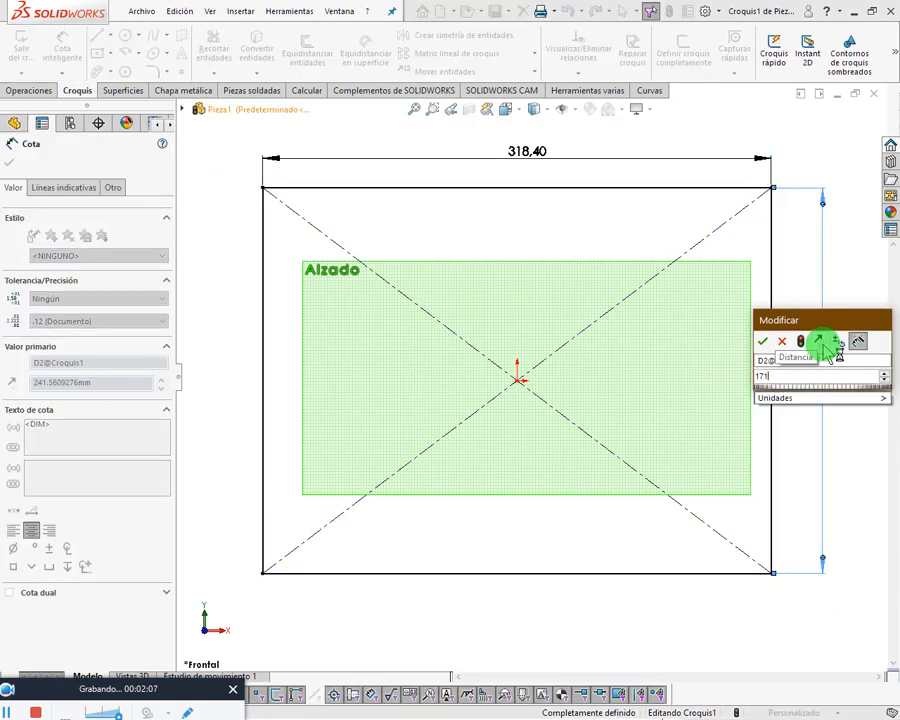
type("1,")
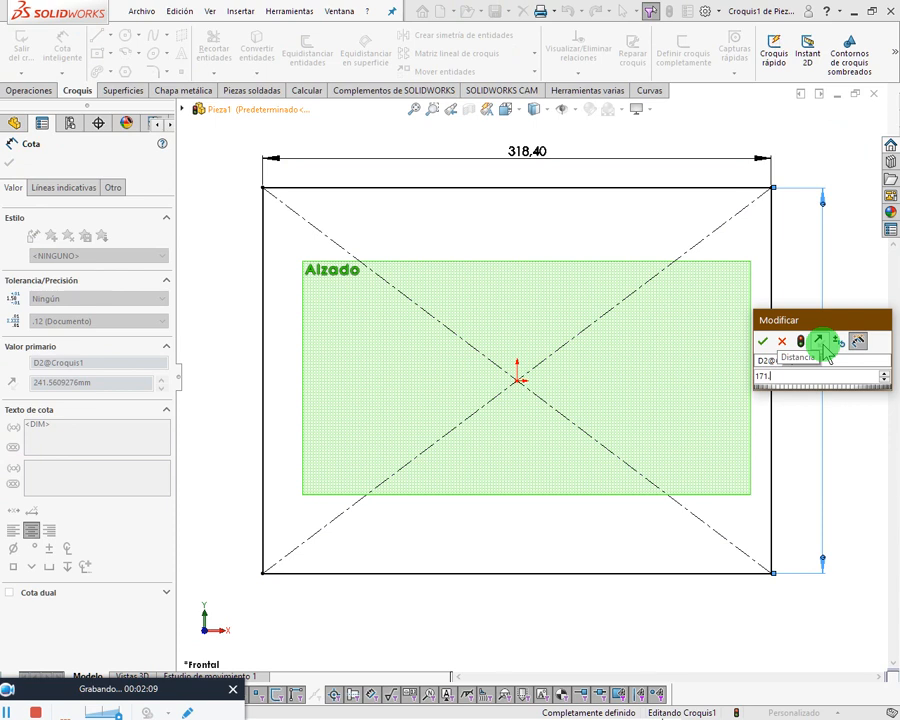
type("95")
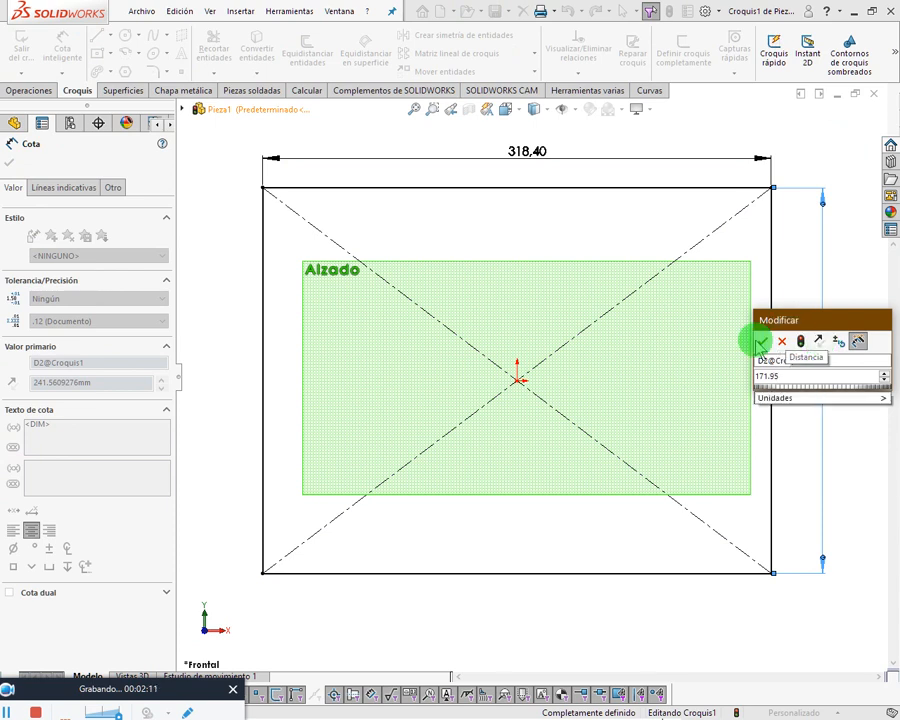
left_click(761, 342)
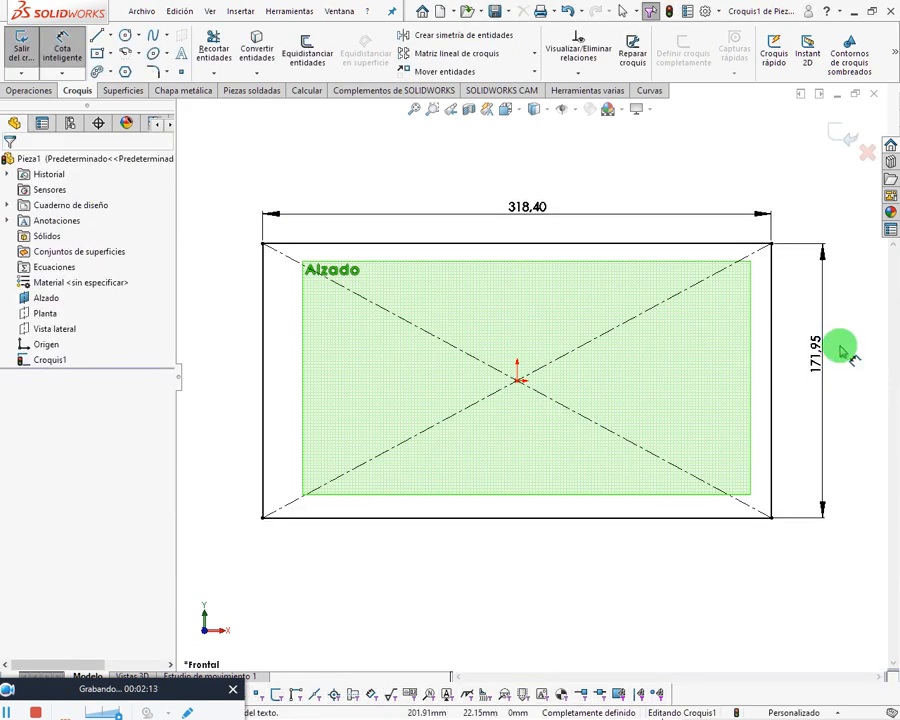
Check the corner radius in the exercise PDF and round all four rectangle corners with a 15 mm sketch fillet.
key("alt+Tab")
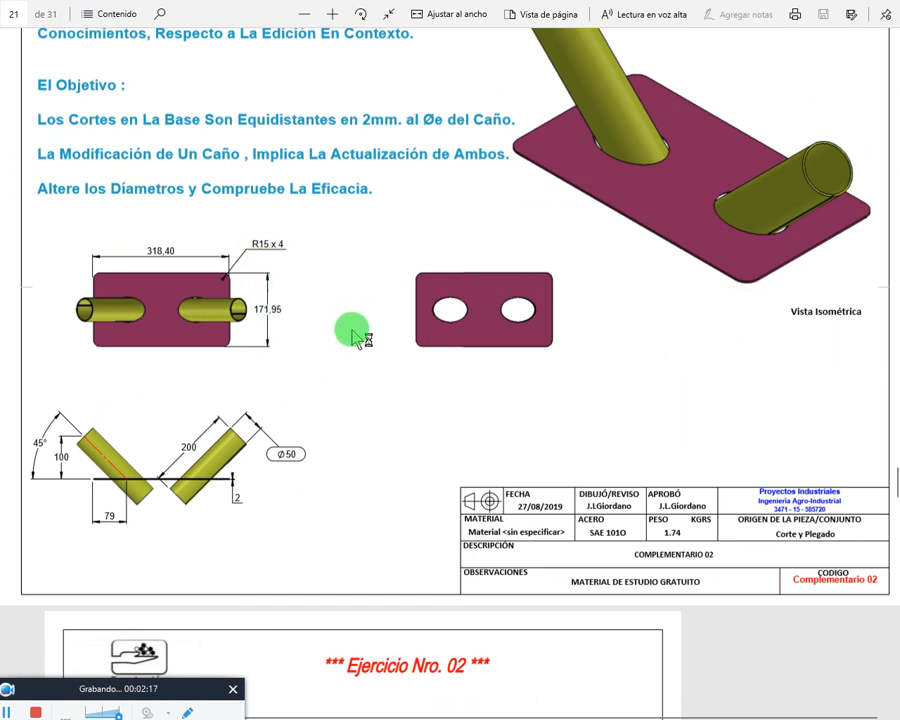
key("alt+Tab")
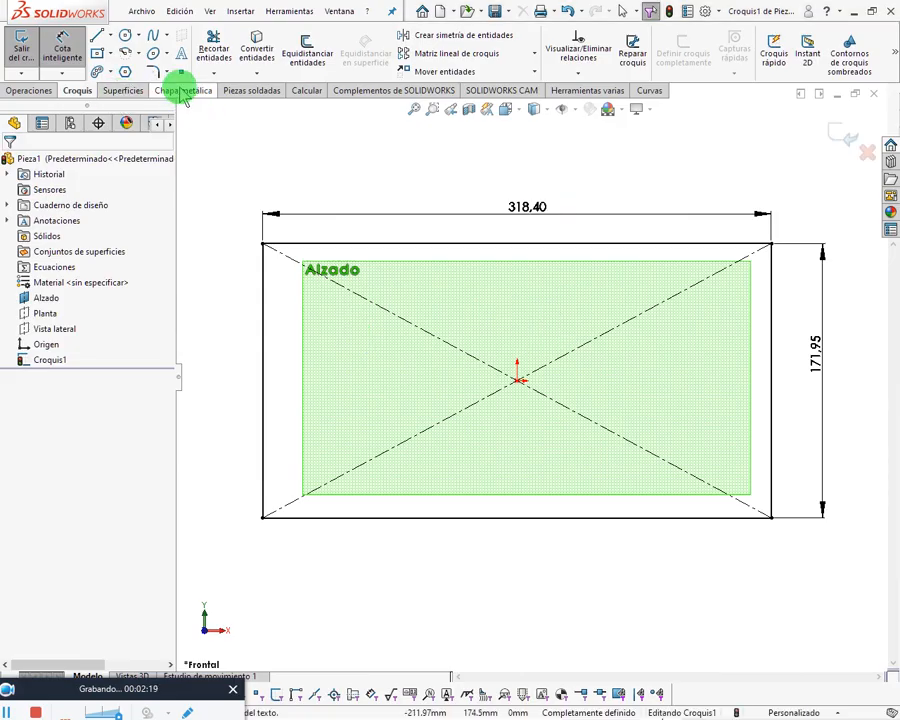
left_click(152, 72)
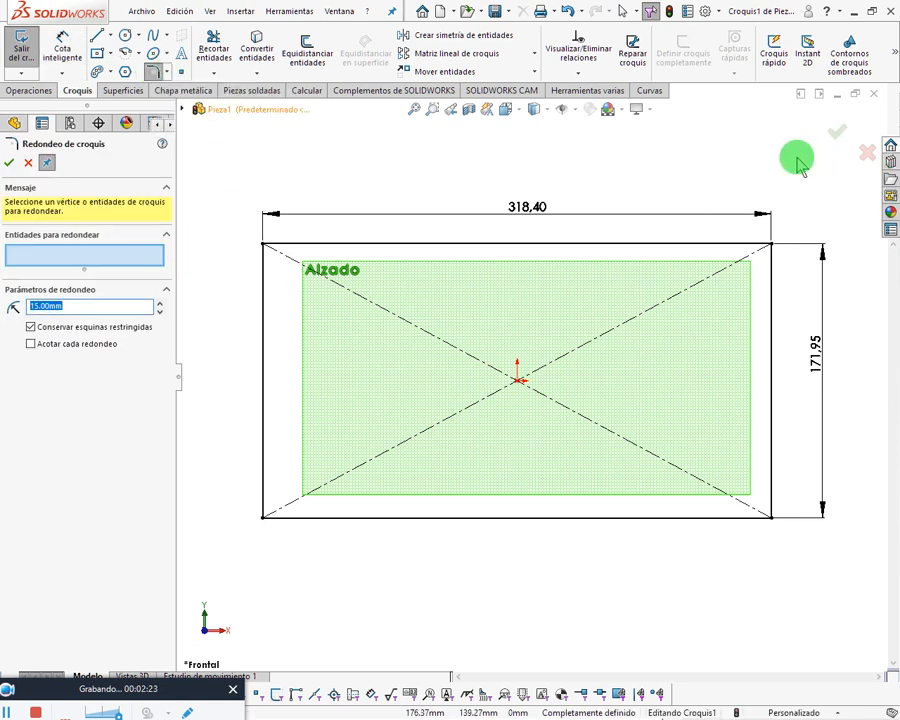
mouse_move(798, 157)
left_mouse_down()
mouse_move(814, 271)
mouse_move(771, 534)
mouse_move(234, 559)
left_mouse_up()
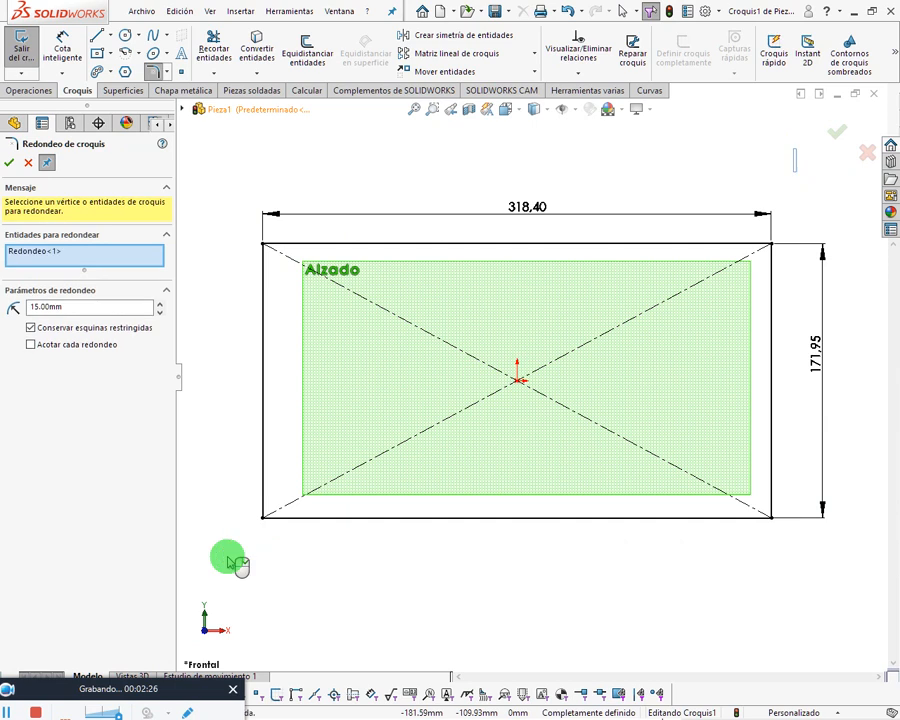
left_click(9, 166)
left_click(9, 166)
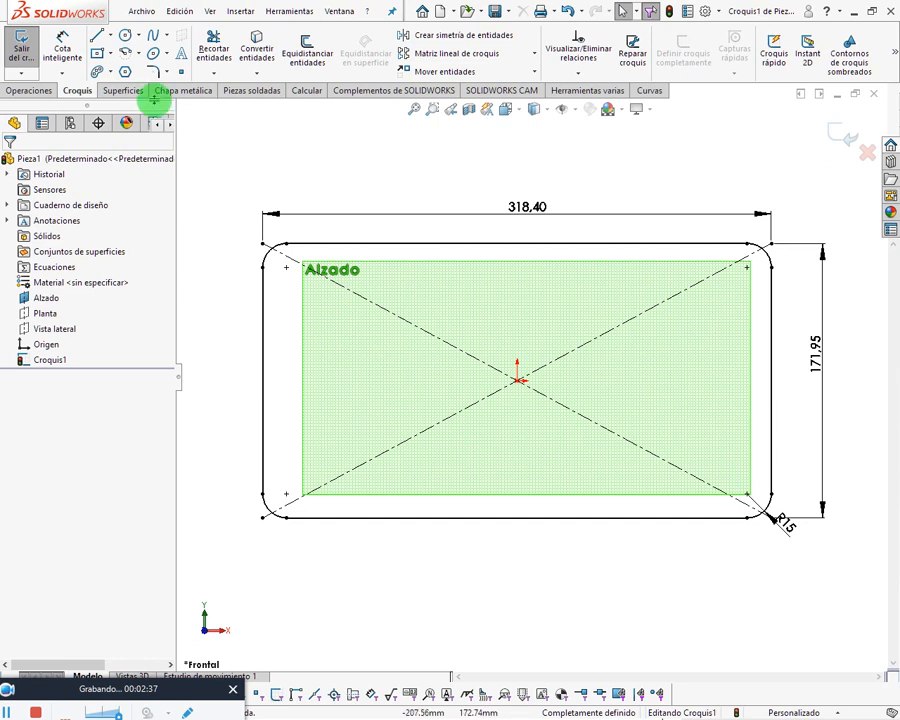
Create a sheet metal base flange 2 mm thick from the rounded rectangle sketch.
left_click(189, 95)
left_click(24, 38)
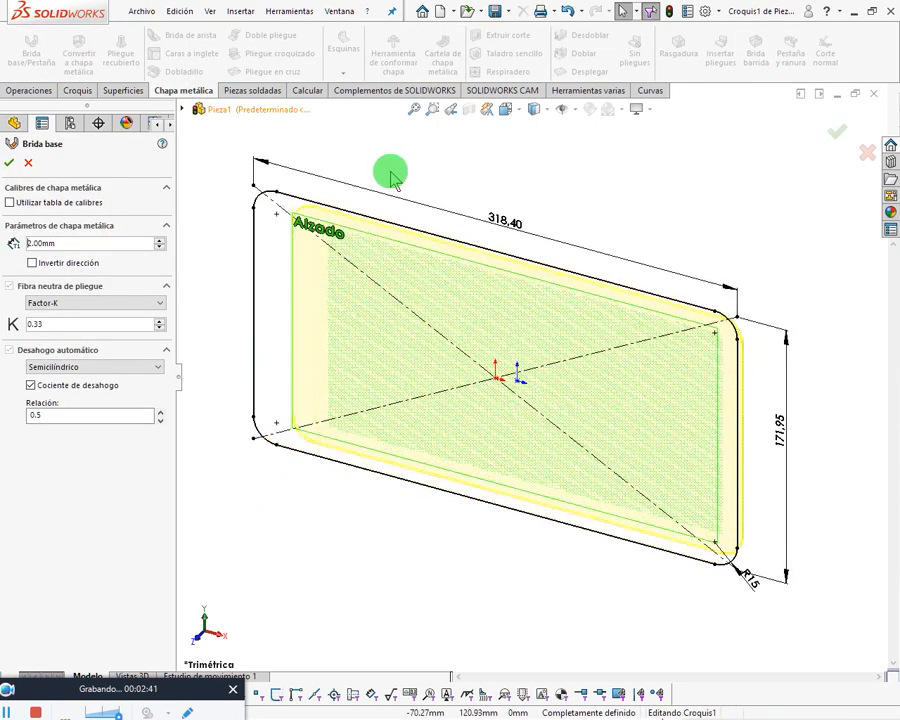
left_click(8, 166)
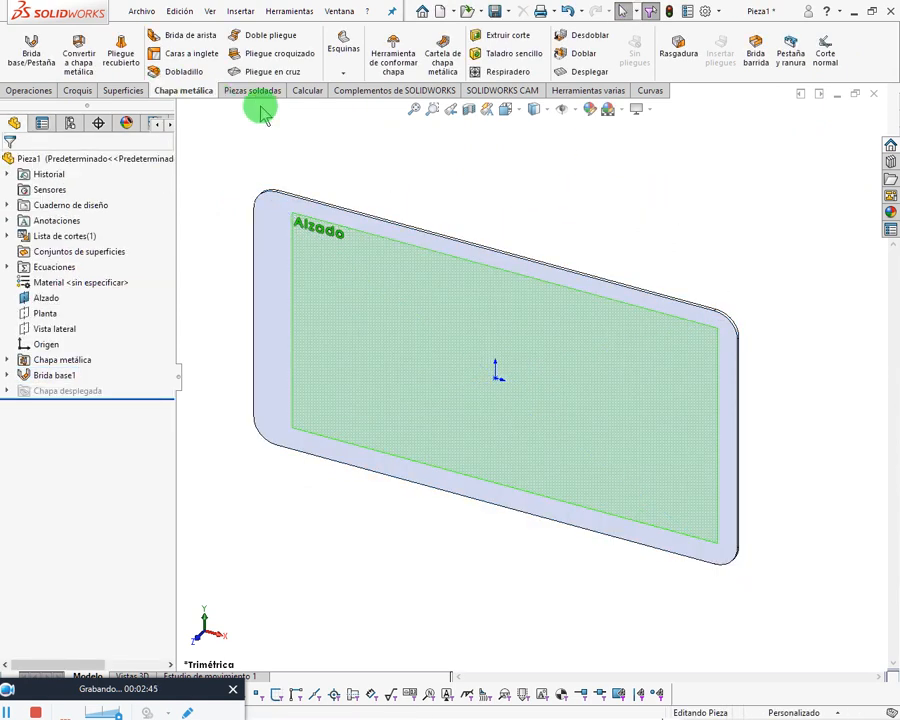
Start an assembly from the plate part, saving the part to Escritorio as Pieza1.
left_click(138, 12)
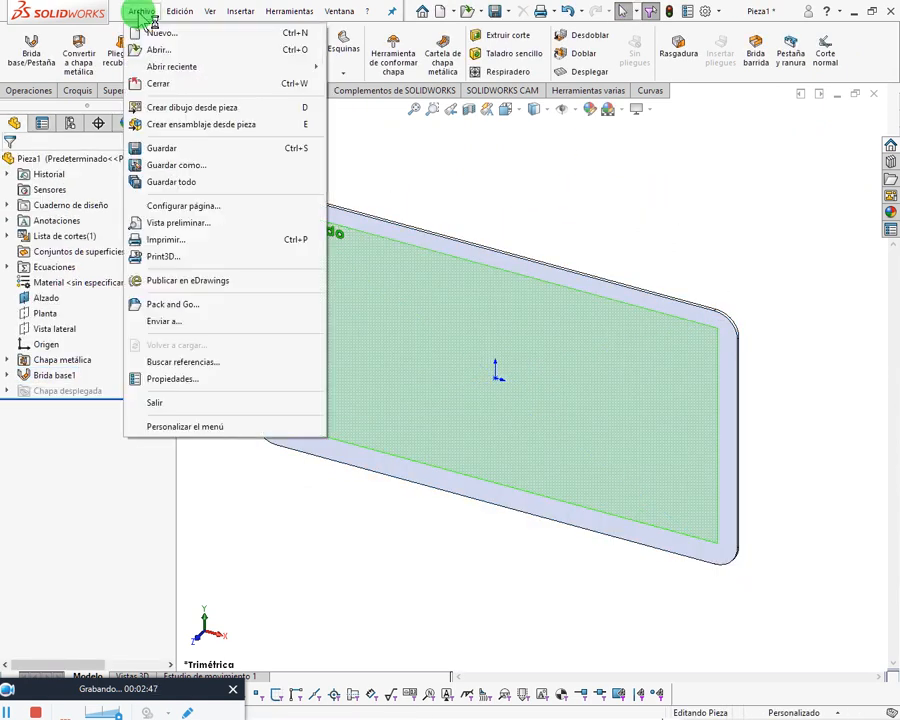
mouse_move(180, 11)
left_click(548, 210)
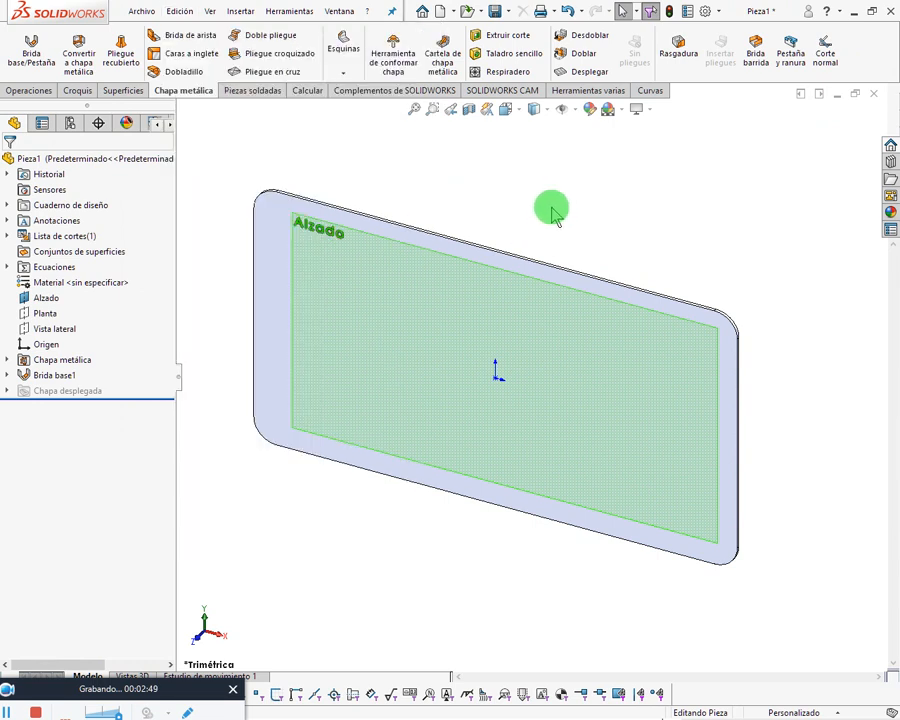
left_click(461, 380)
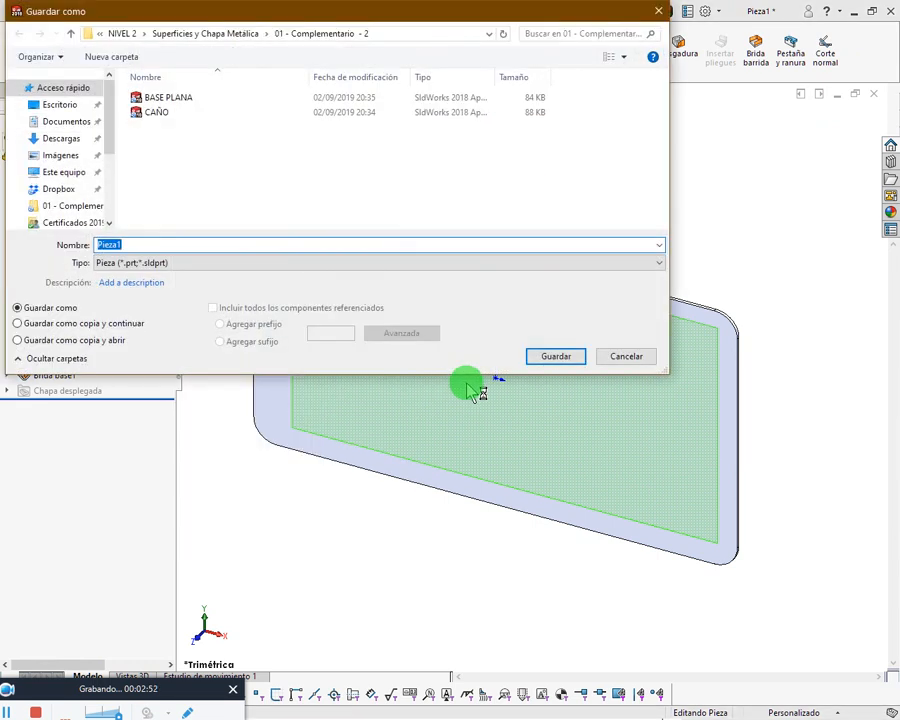
left_click(58, 105)
left_click(548, 356)
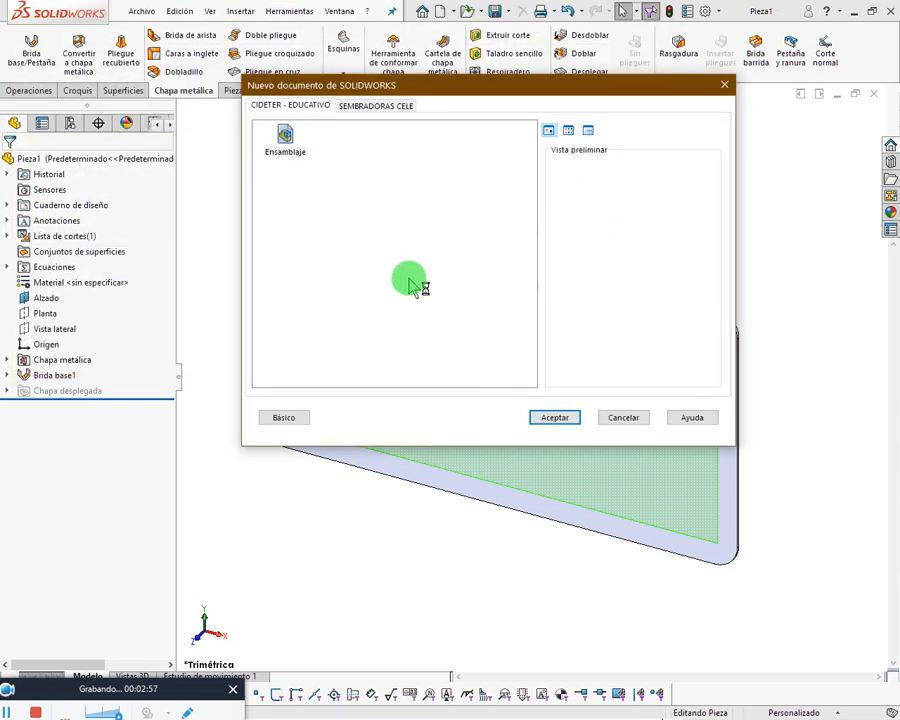
Create the assembly document from the Ensamblaje template and place Pieza1 at its origin.
left_click(548, 418)
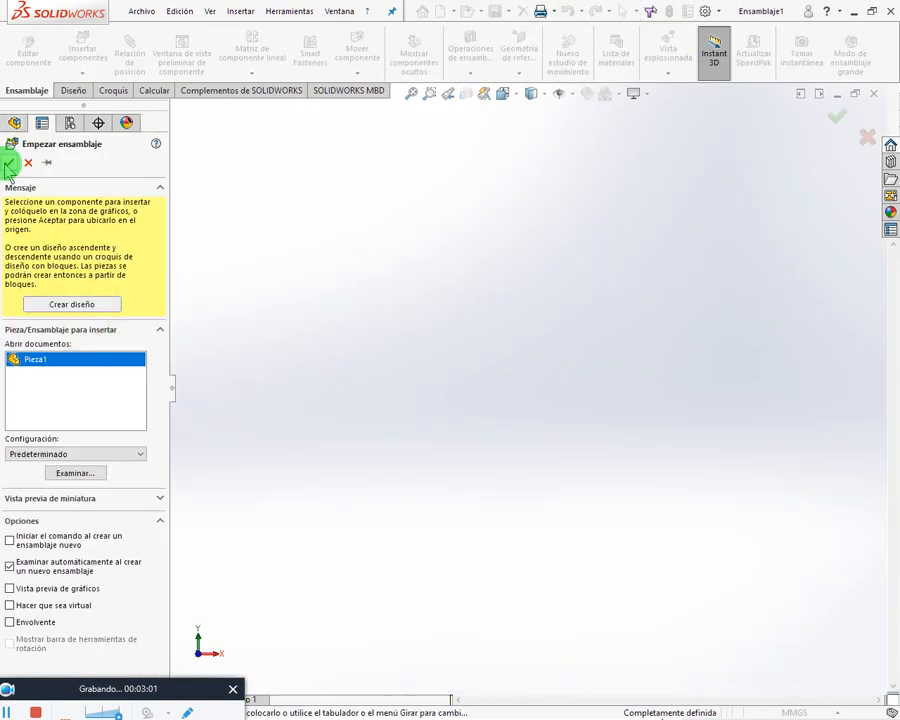
left_click(10, 163)
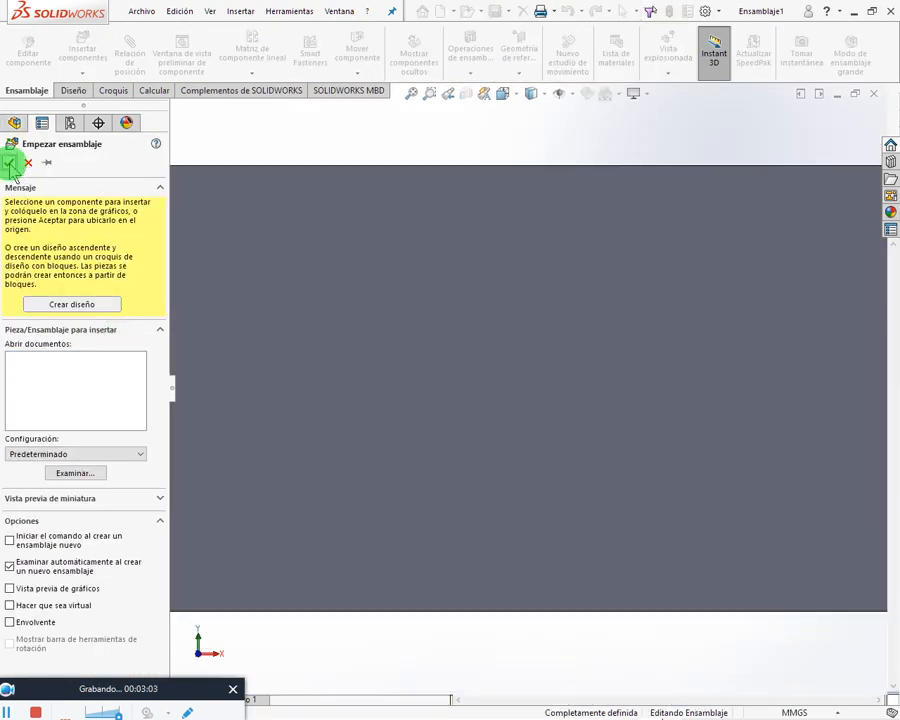
left_click(358, 222)
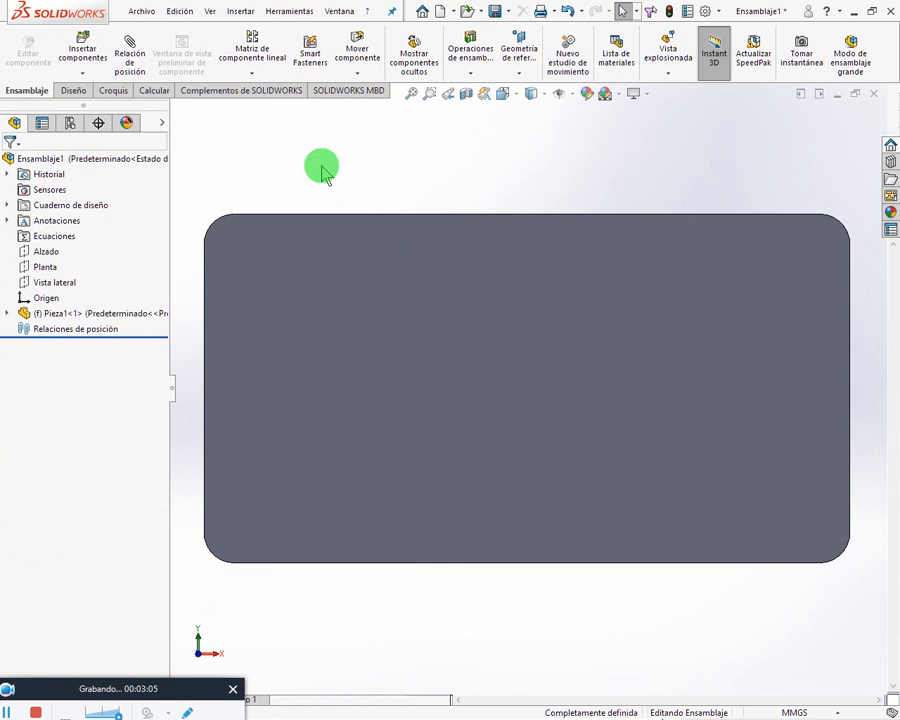
Rotate the assembly view until the plate is seen edge-on along its long side.
scroll(423, 316, "up", 3)
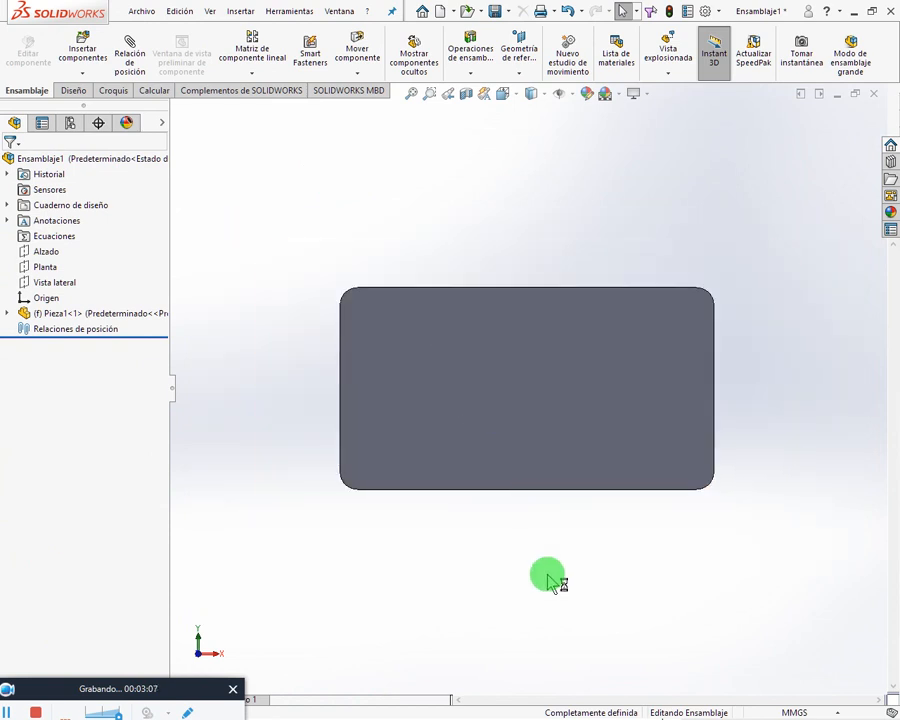
key("Up")
key("Up")
key("Up")
key("Up")
key("Up")
key("Up")
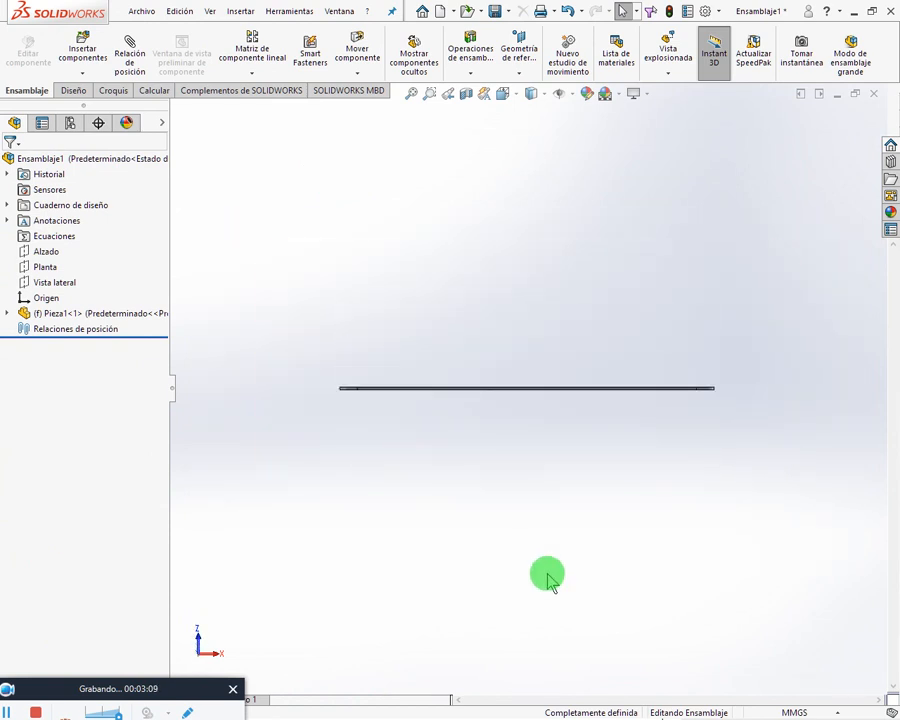
Check the tube layout on the exercise drawing and open the plate component from the assembly as a separate part.
key("alt+Tab")
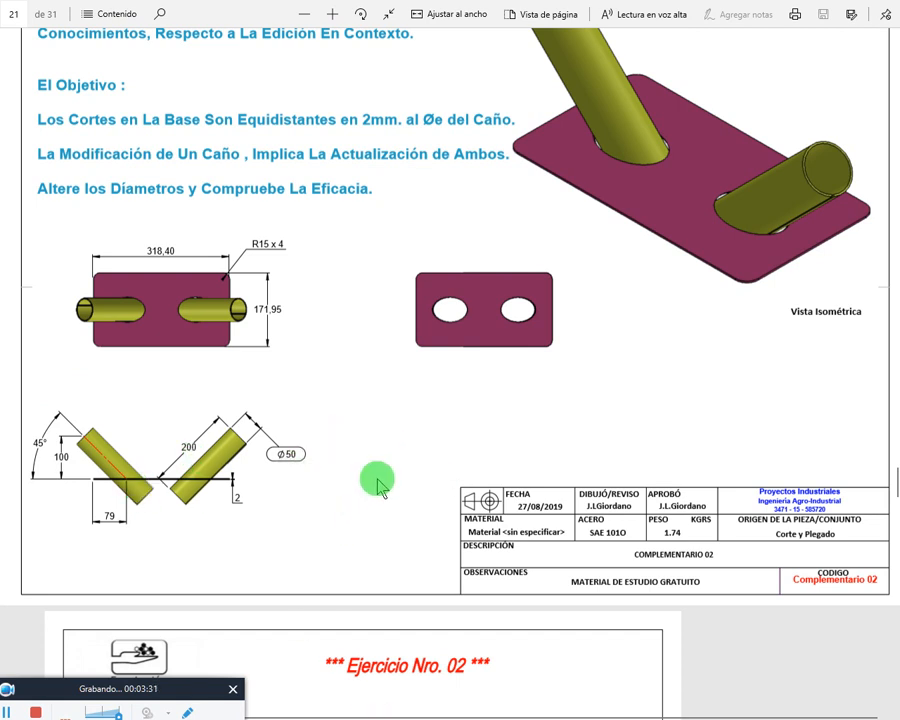
key("alt+Tab")
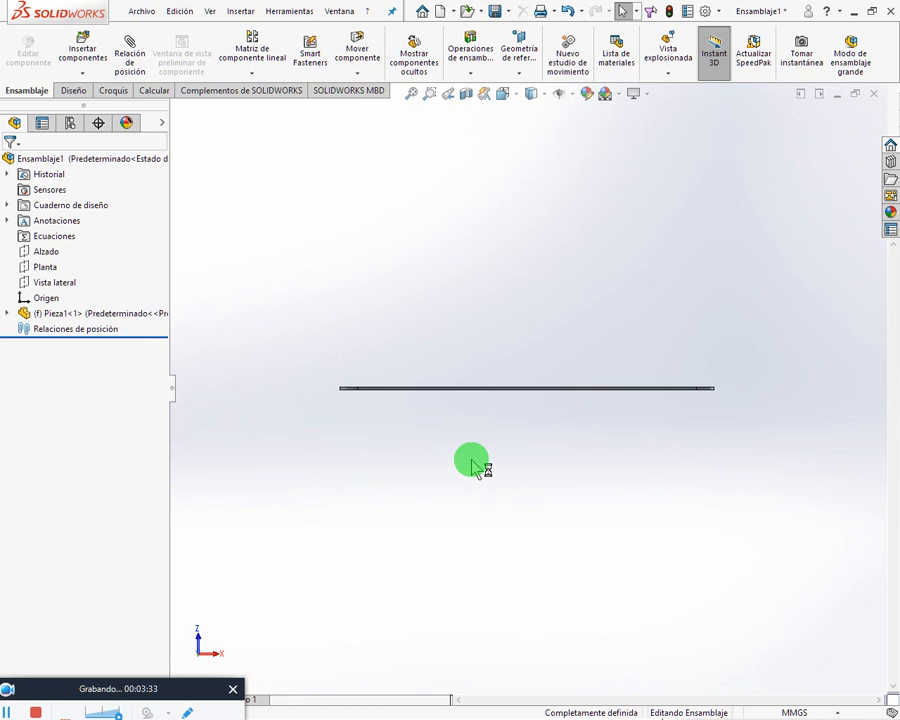
middle_click_drag(474, 464, 484, 492)
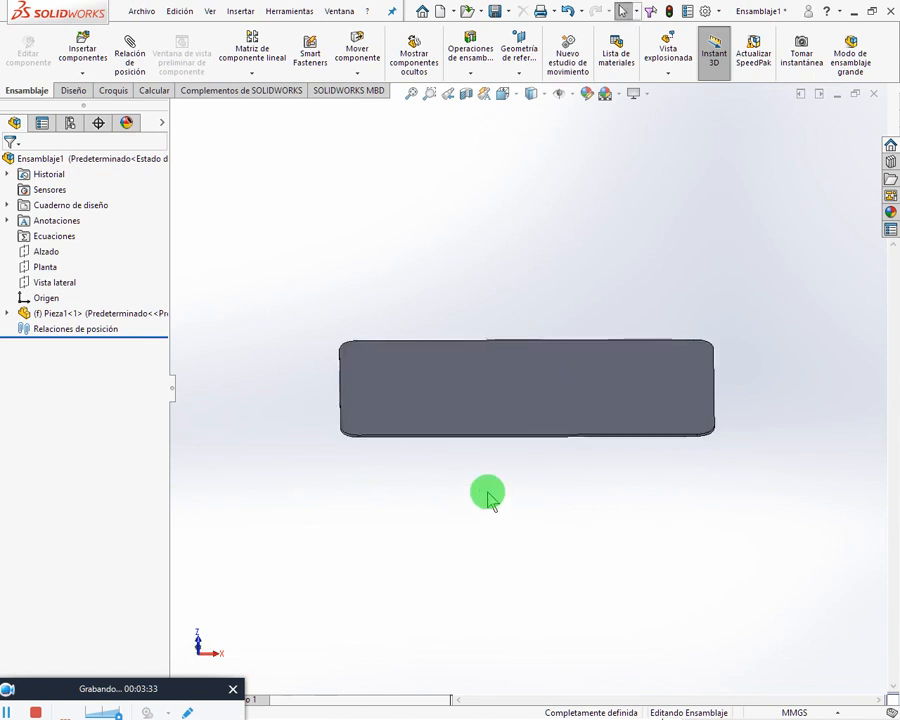
left_click(484, 406)
left_click(527, 323)
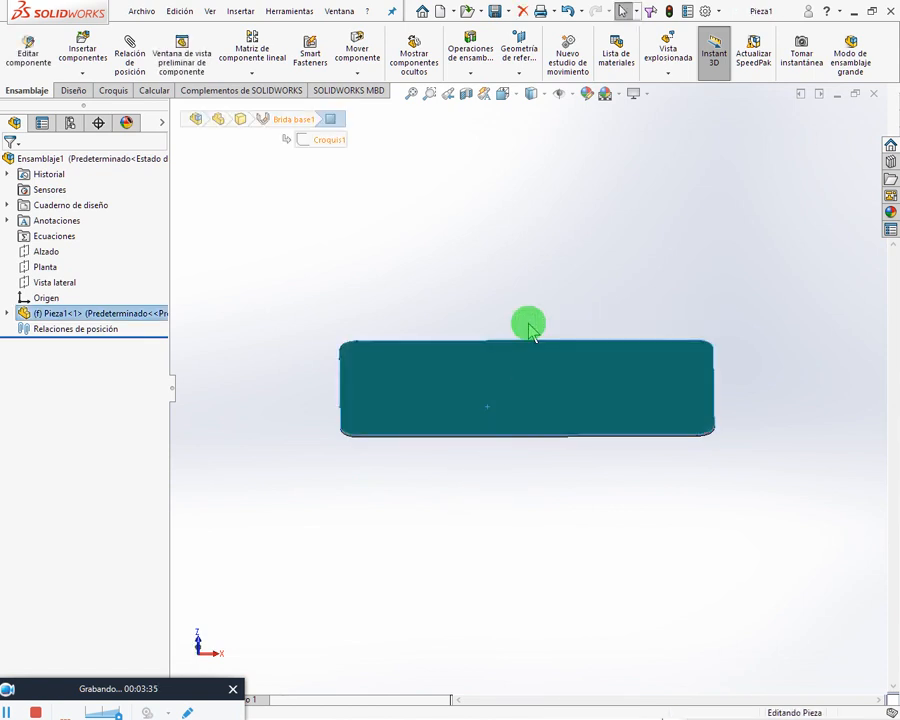
Start a new sketch on the Planta plane of the plate part.
middle_click_drag(513, 402, 536, 520)
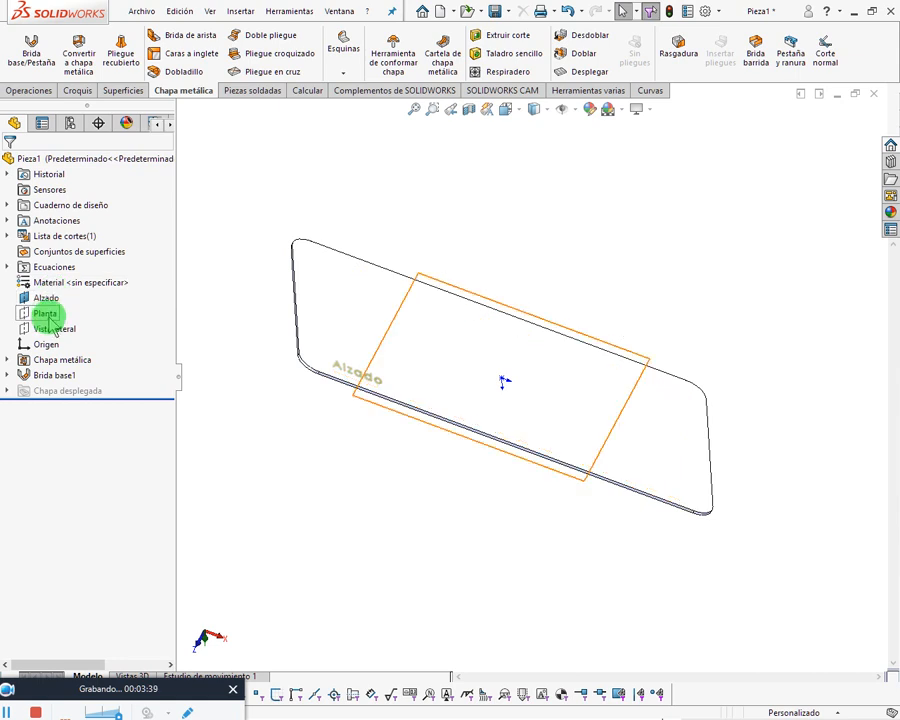
middle_click_drag(275, 402, 323, 428)
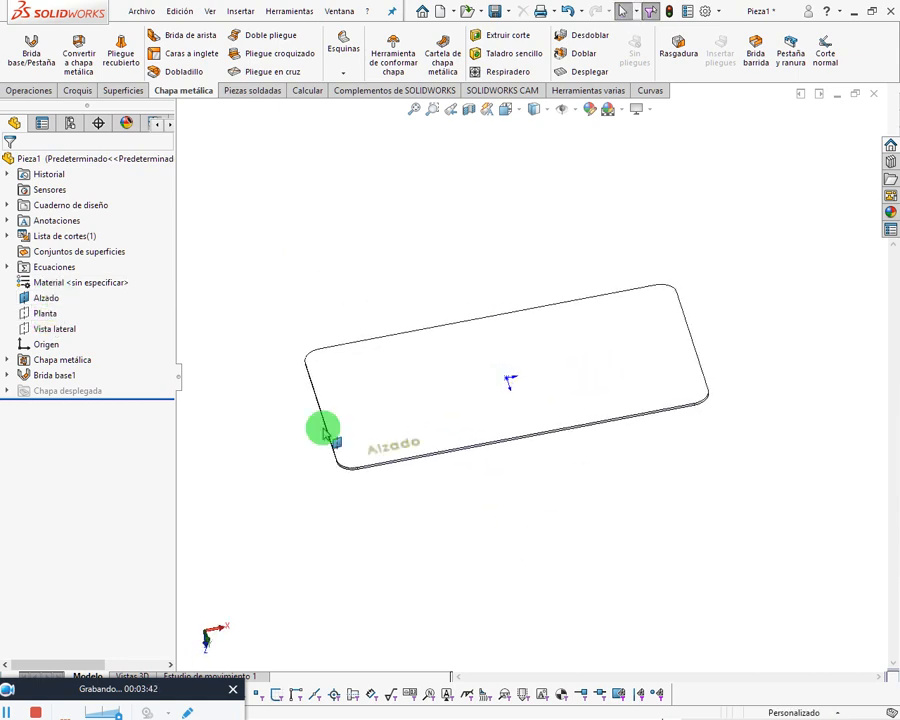
left_click(47, 314)
middle_click_drag(450, 261, 768, 430)
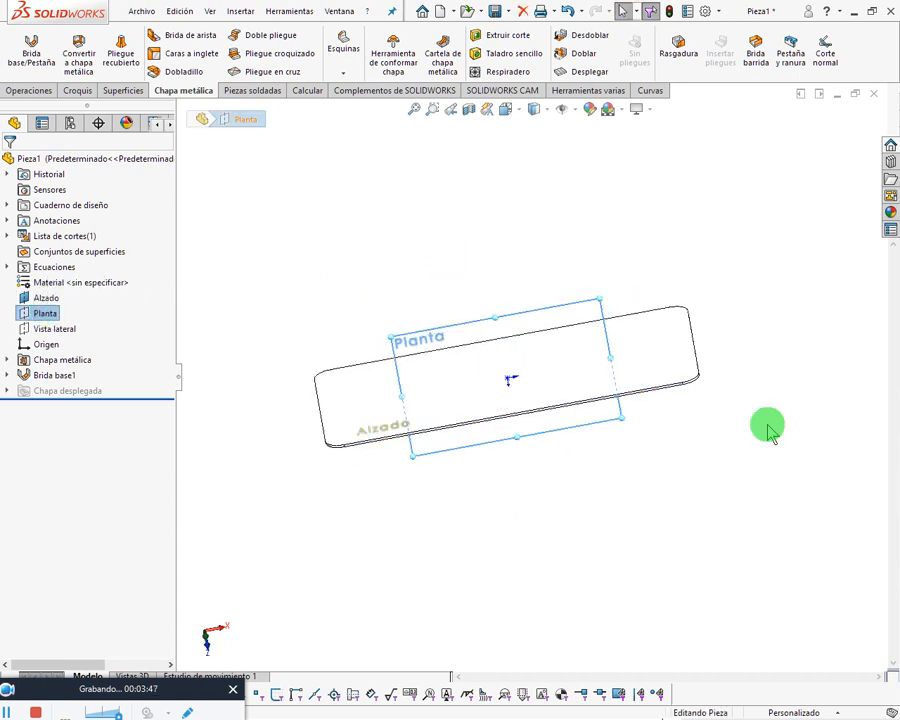
right_click(58, 318)
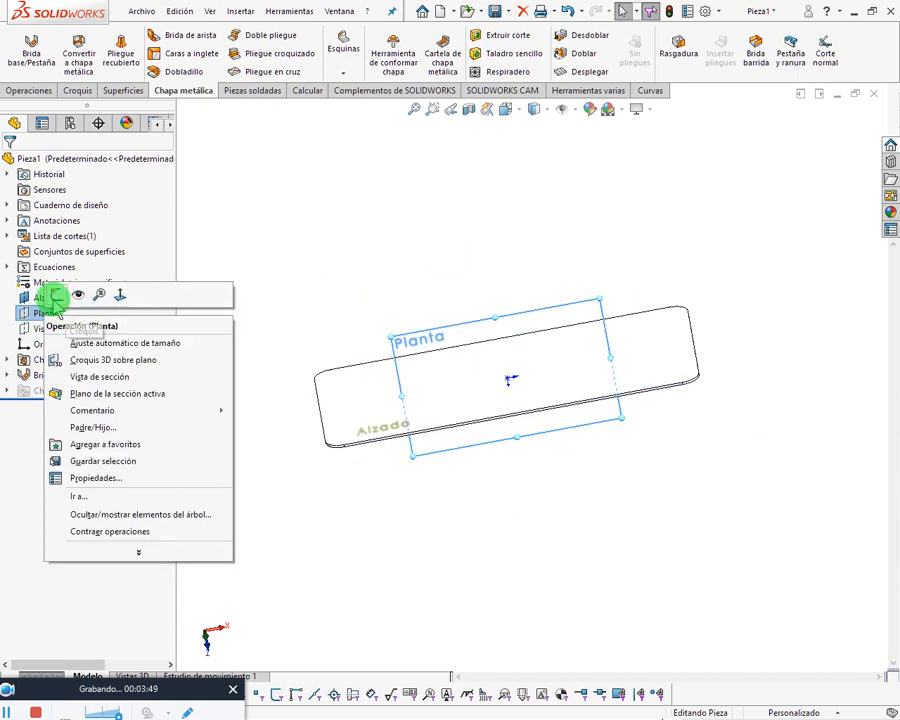
left_click(56, 296)
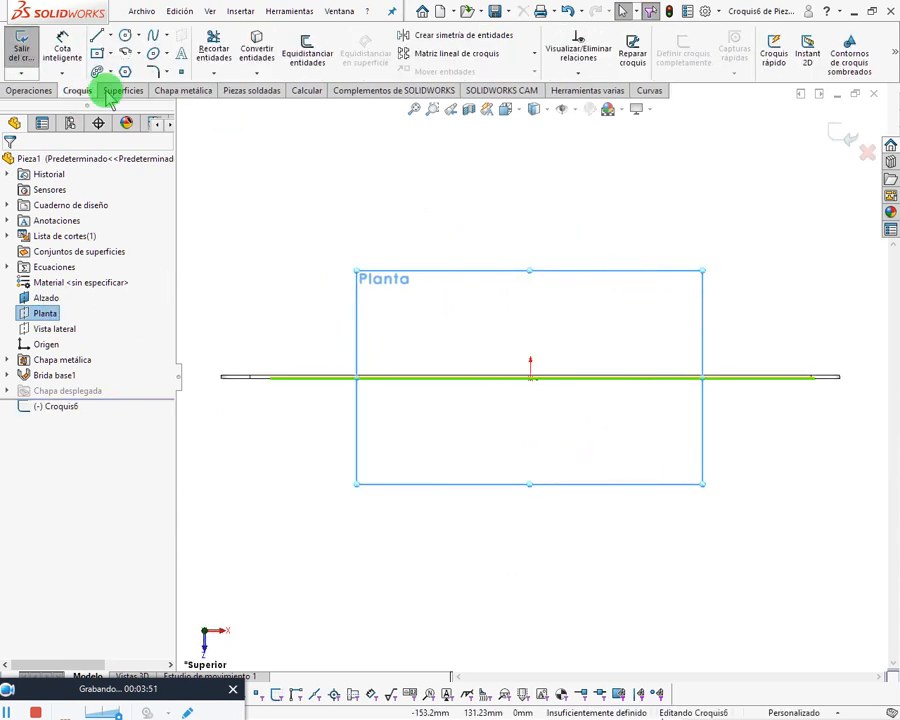
Sketch a construction line about 126 mm long from the plate's upper edge, left of the origin, rising outward to the left.
left_click(110, 35)
left_click(119, 72)
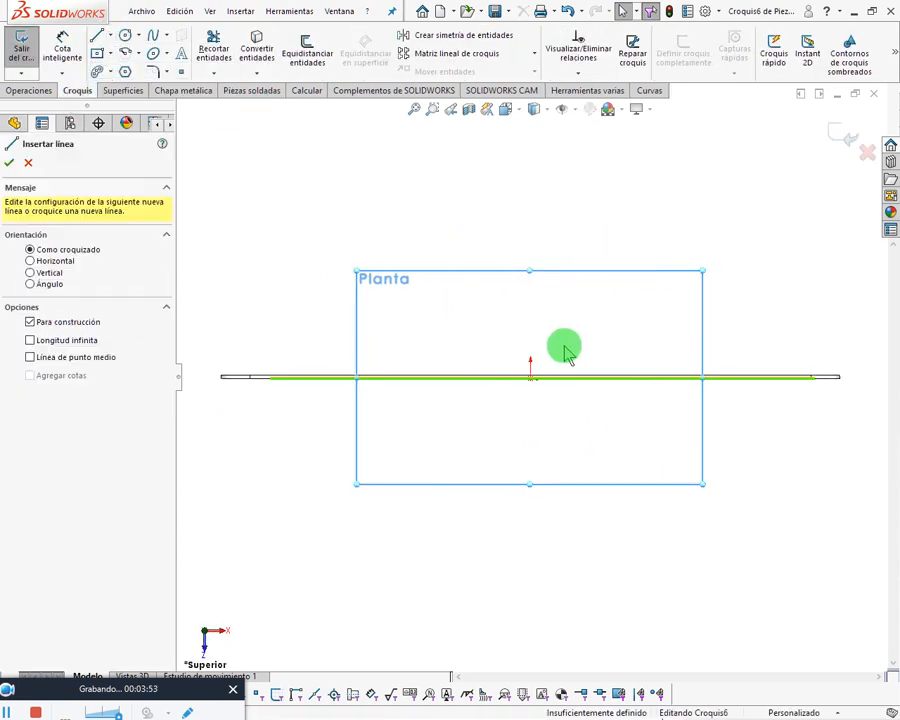
left_click(452, 379)
left_click_drag(446, 376, 305, 170)
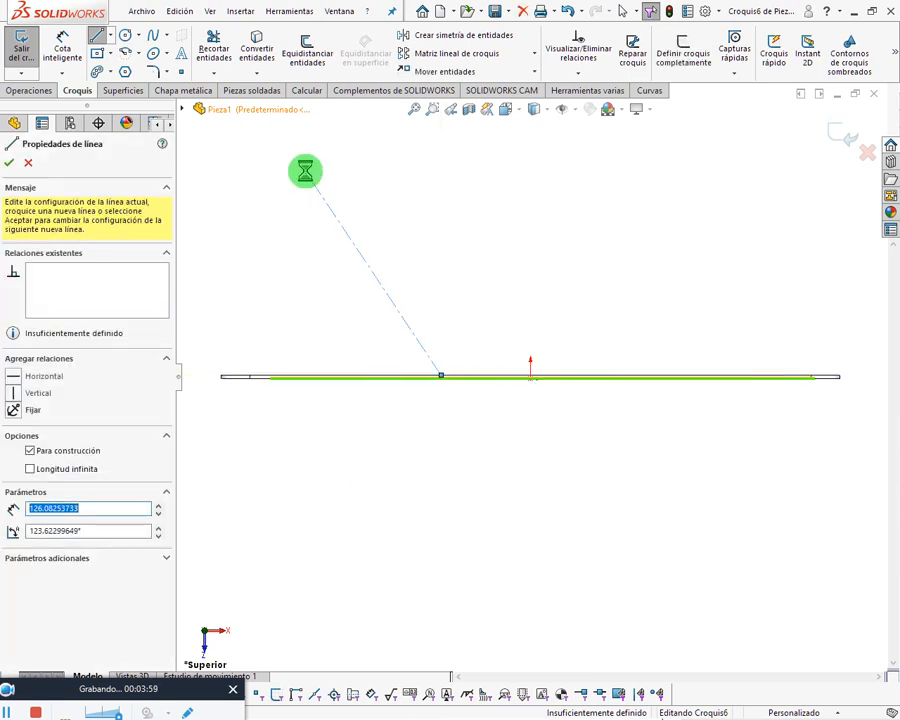
key("Escape")
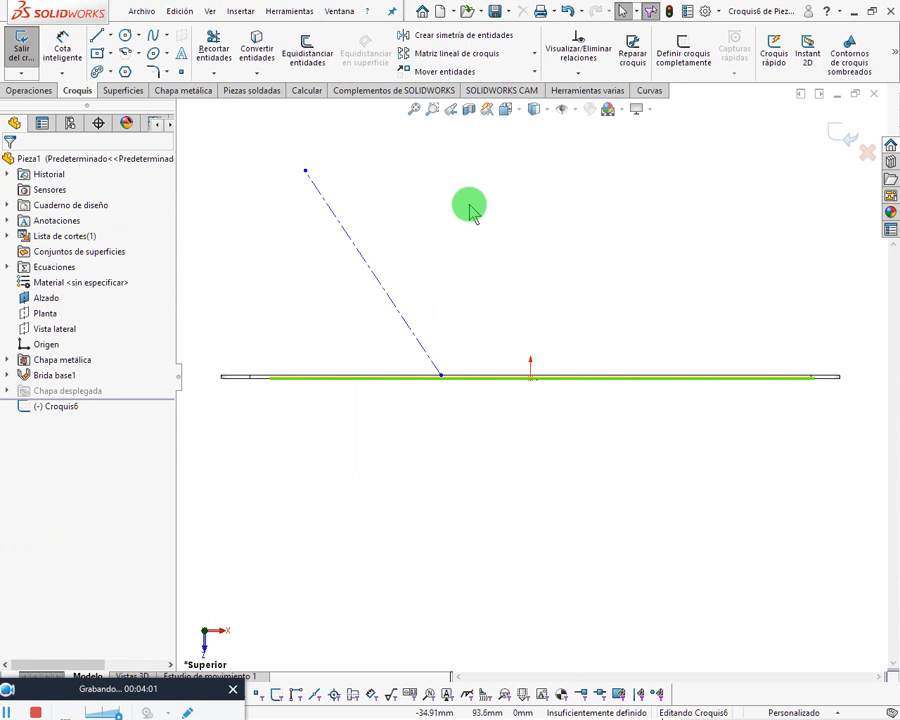
Dimension the angle between the construction line and the plate's upper edge as 45°.
key("d")
left_click(352, 249)
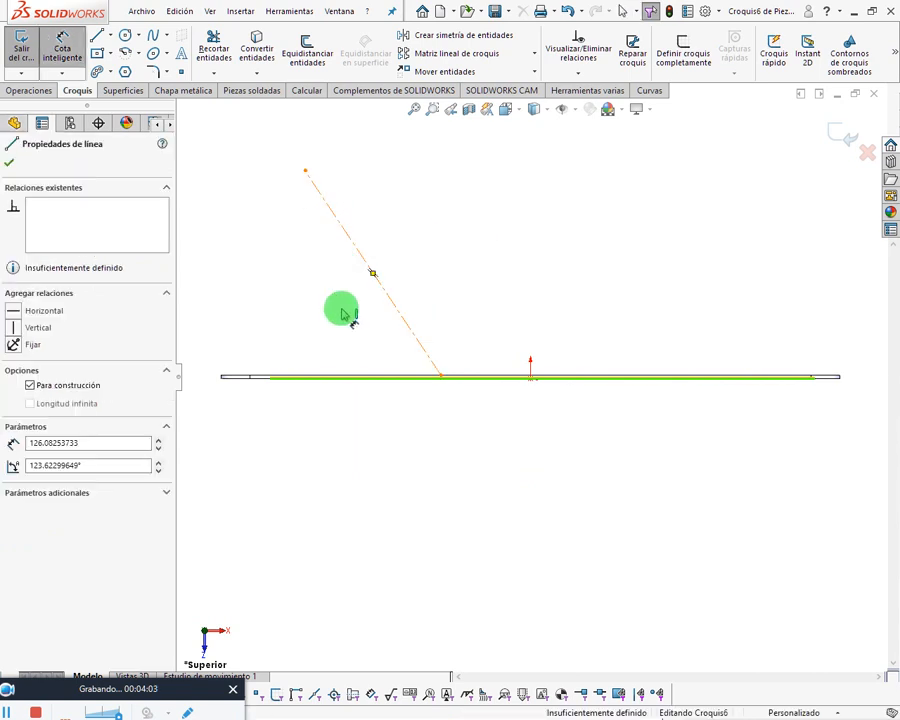
left_click(333, 378)
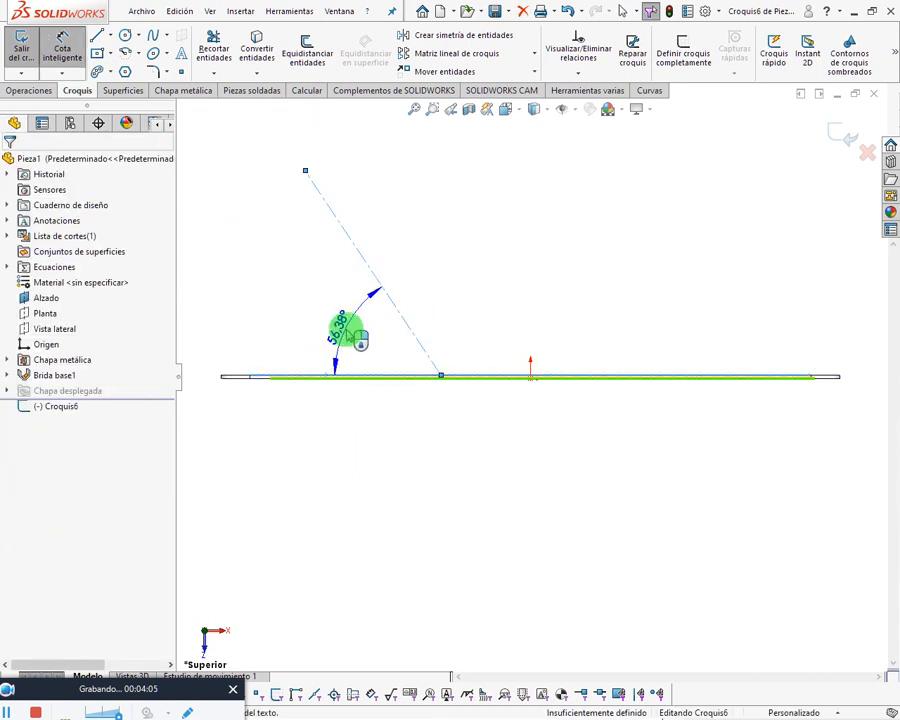
left_click(352, 326)
type("45")
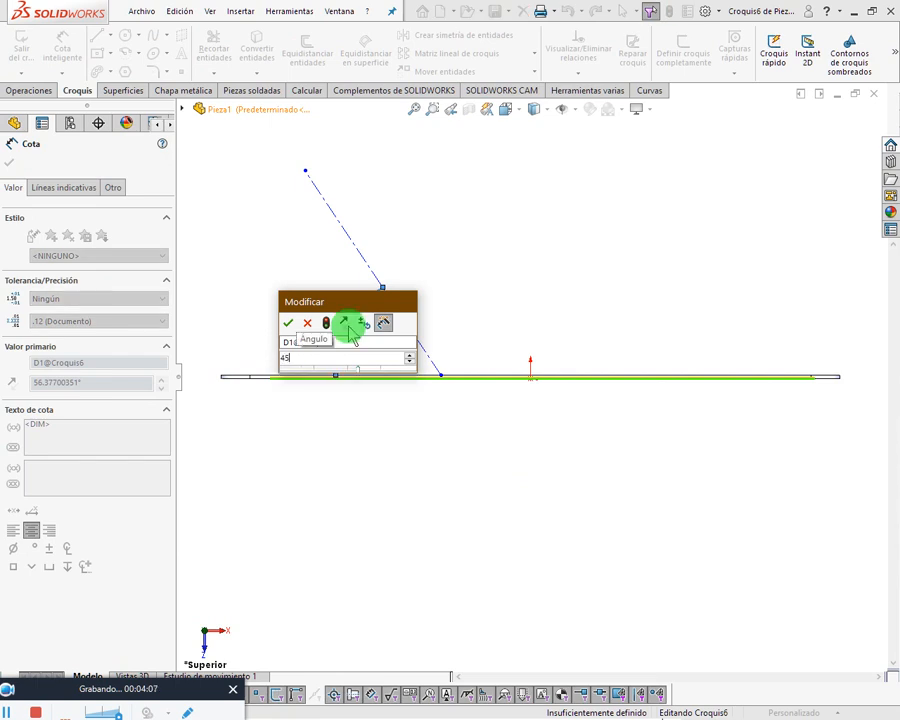
key("Return")
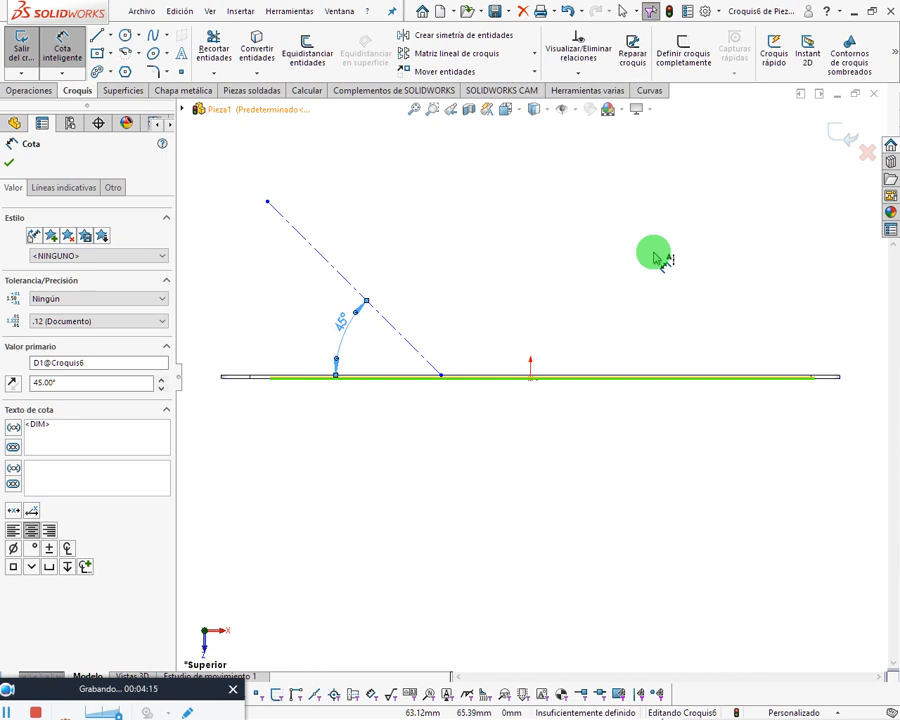
left_click(10, 166)
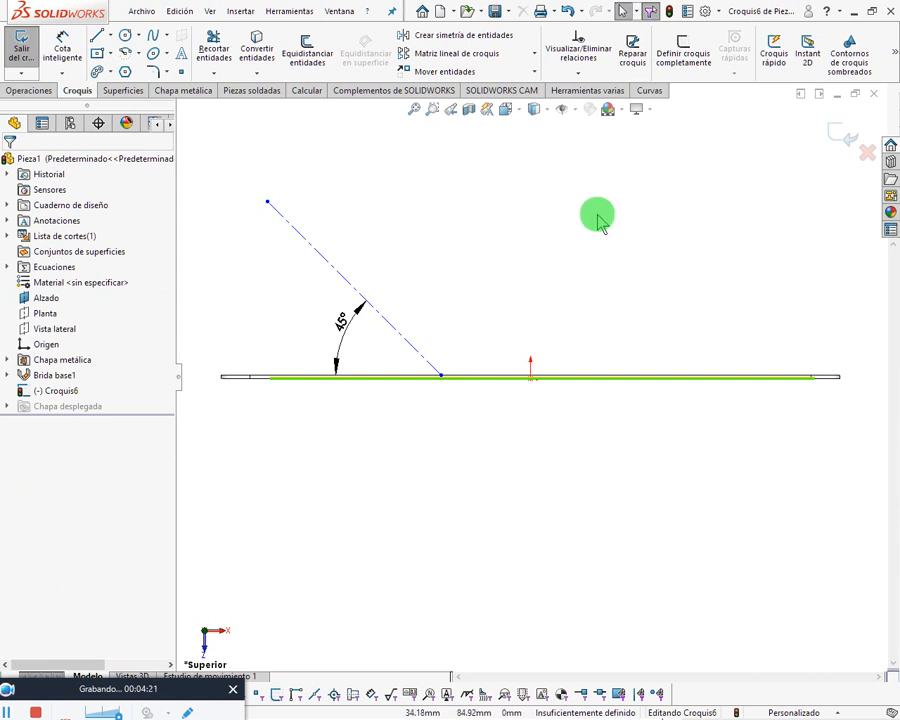
Check the exercise drawing and dimension the construction line's lower endpoint 79 mm horizontally from the plate's left end.
key("alt+Tab")
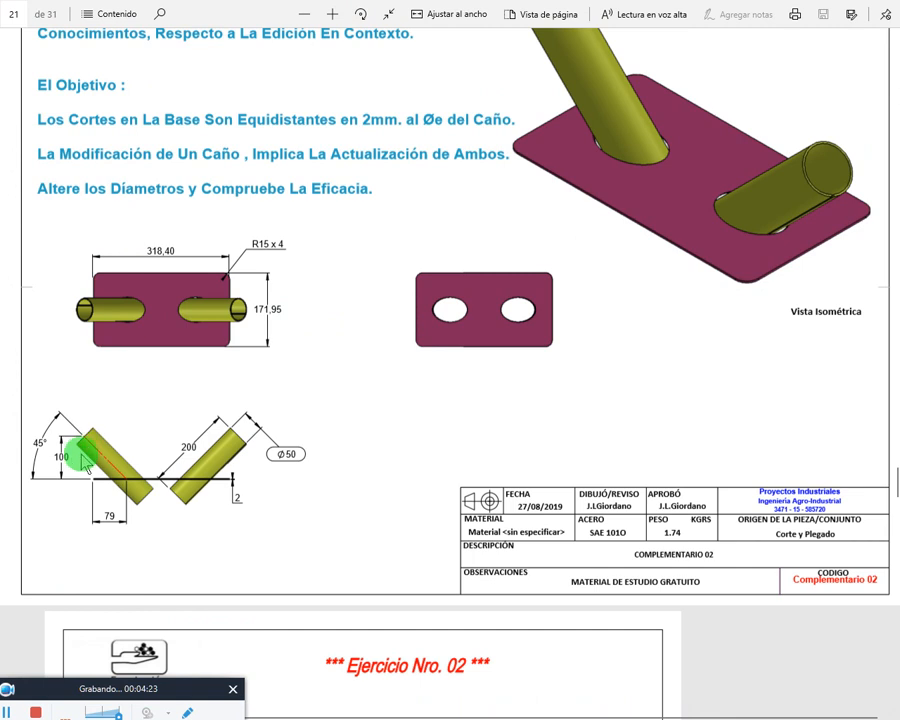
key("alt+Tab")
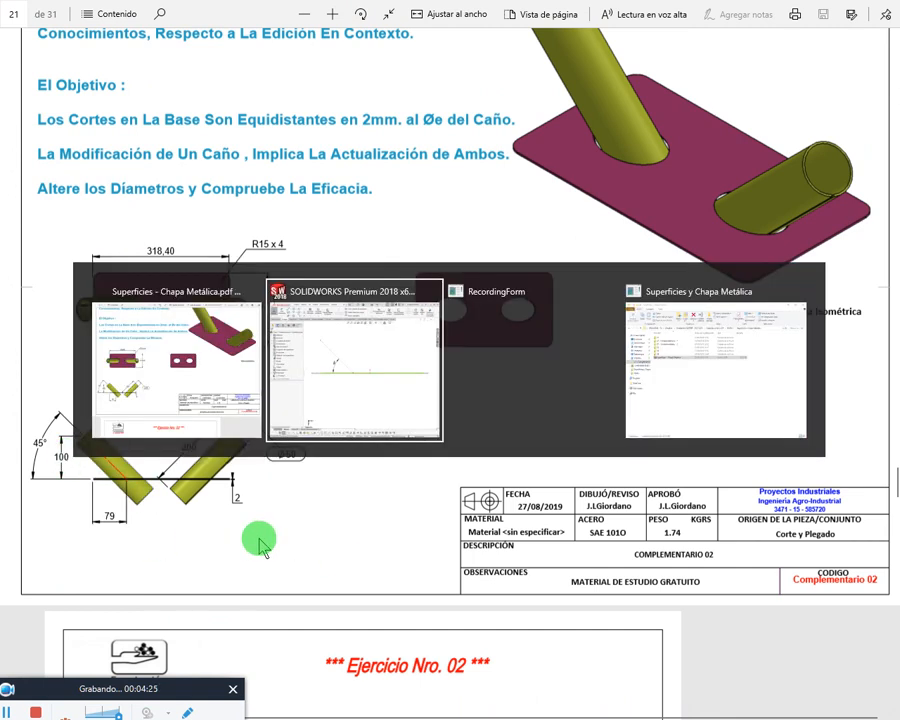
key("d")
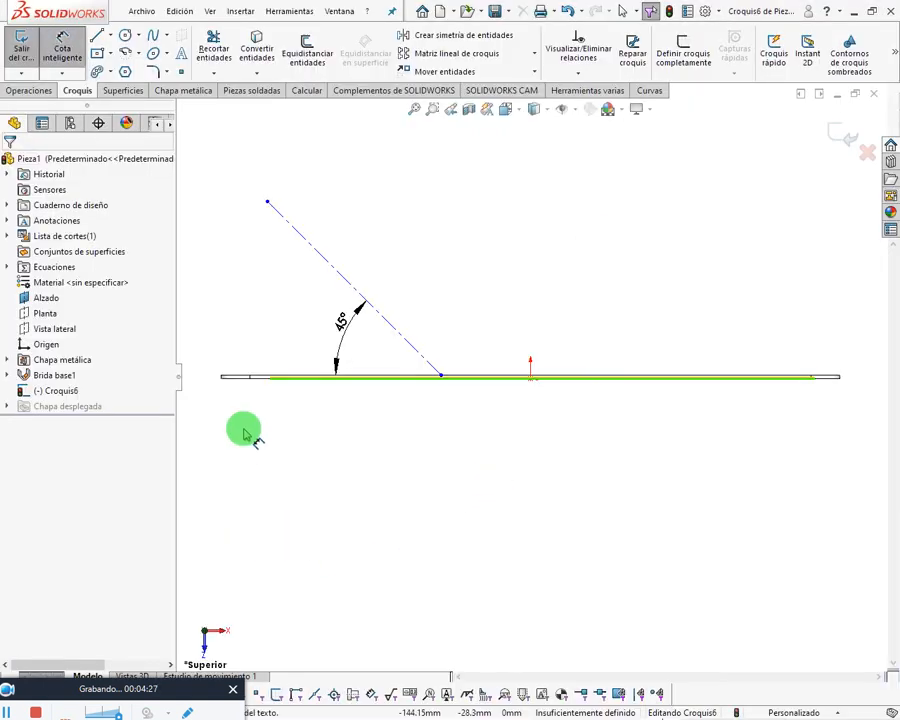
scroll(222, 383, "down", 5)
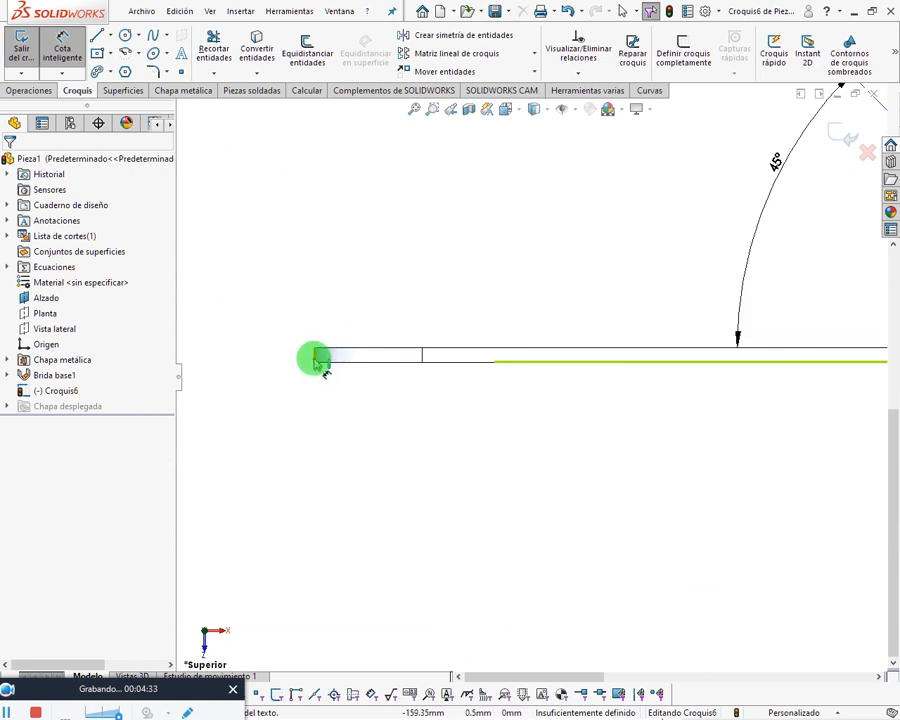
scroll(540, 368, "up", 3)
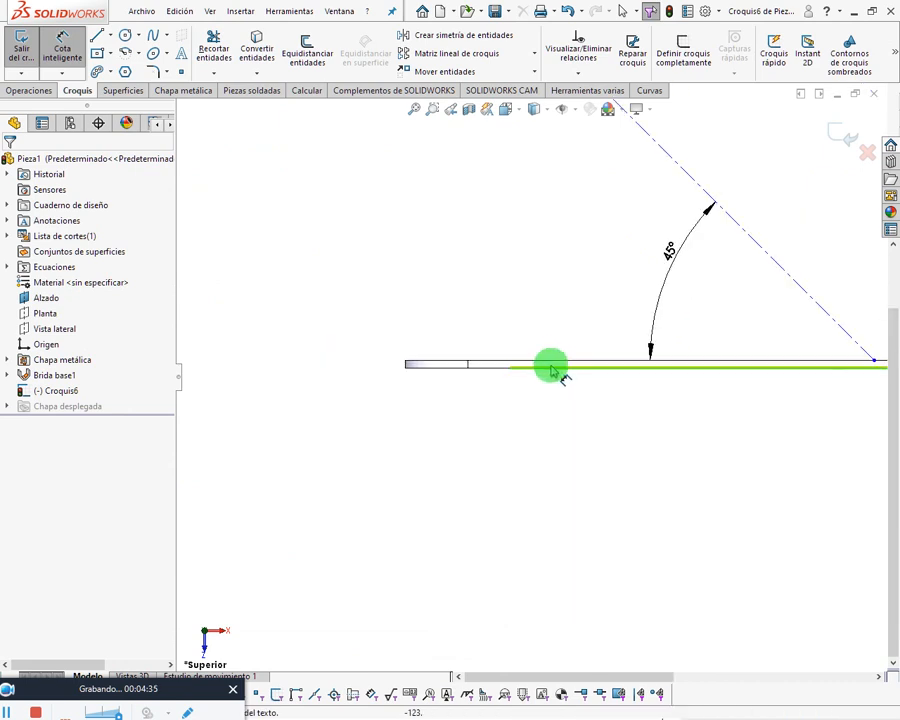
scroll(514, 385, "up", 3)
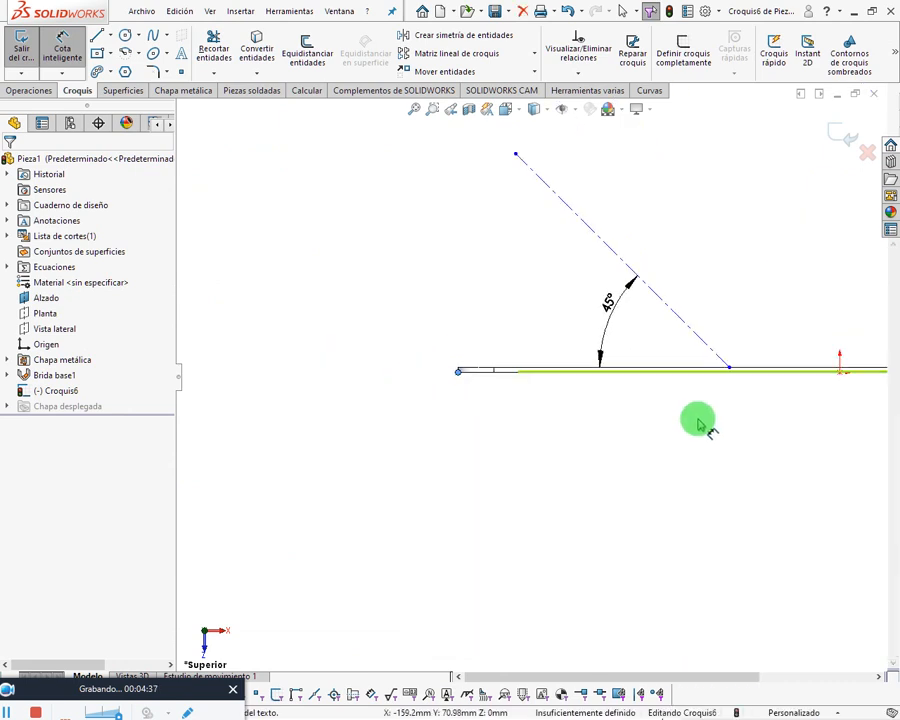
scroll(715, 388, "down", 3)
left_click(714, 351)
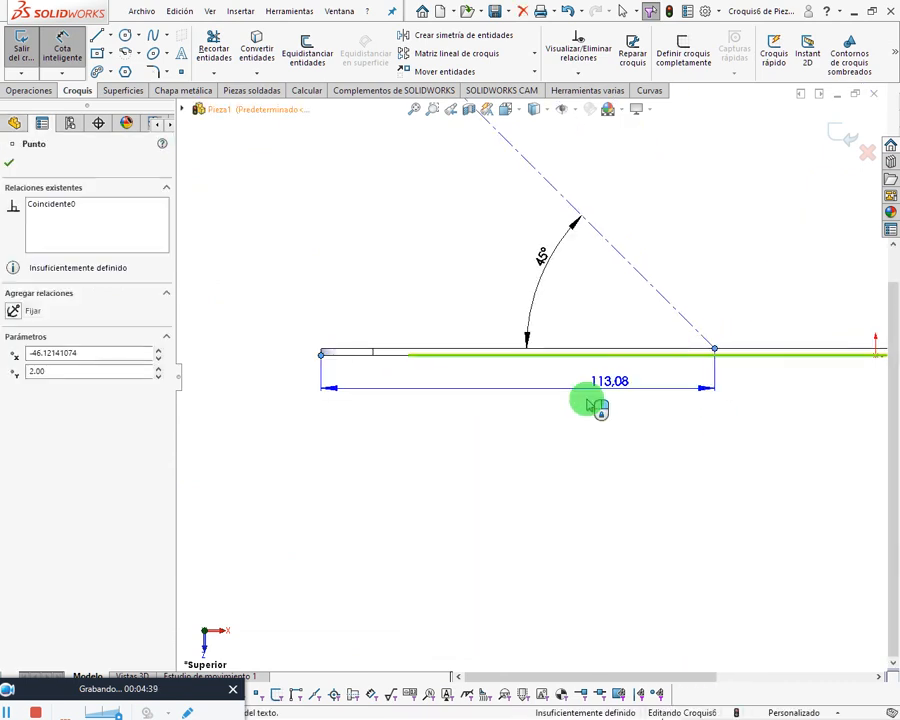
left_click(518, 460)
type("79")
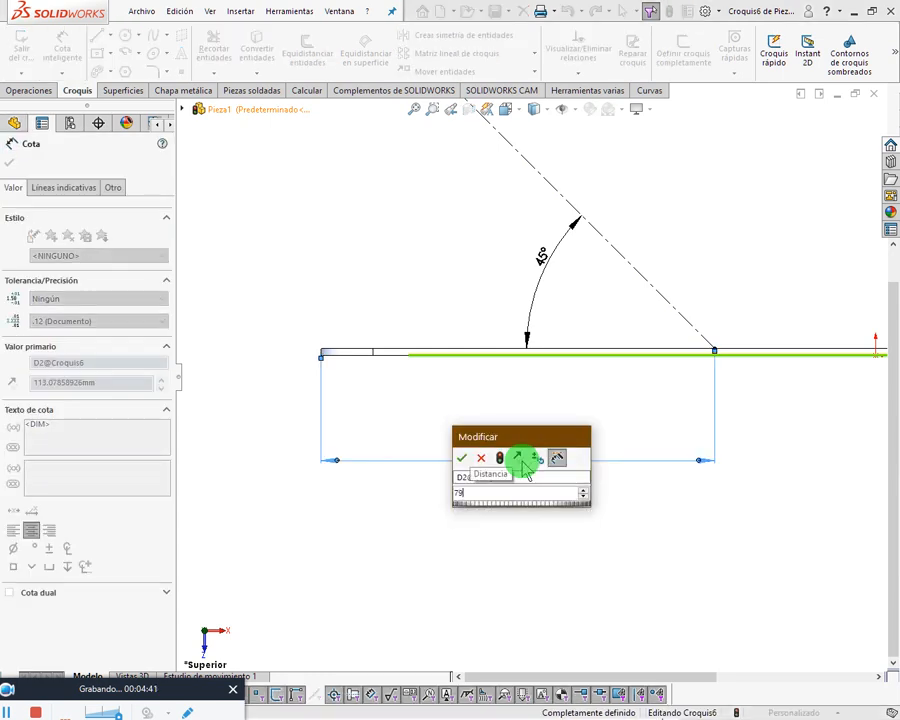
key("Return")
Dimension the construction line's upper endpoint 100 mm vertically above the plate's upper edge.
scroll(500, 350, "up", 3)
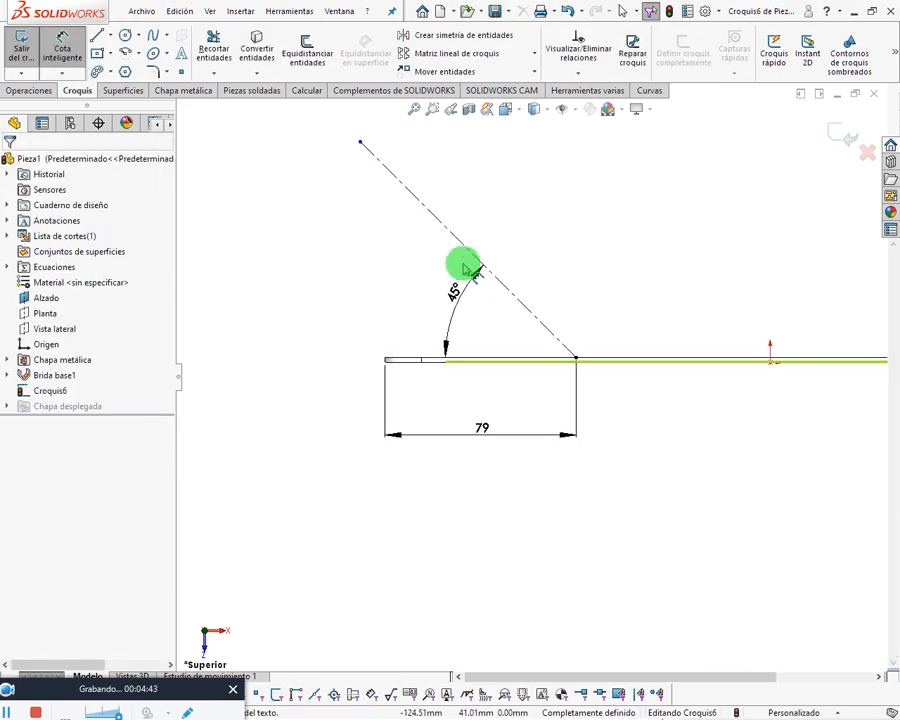
left_click(360, 143)
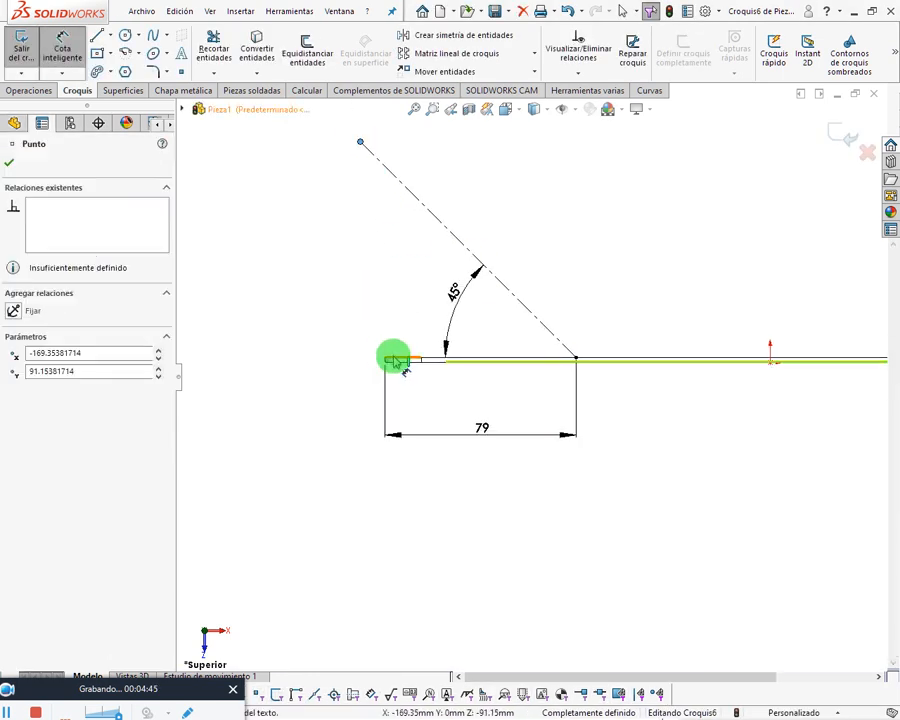
left_click(393, 360)
left_click(270, 276)
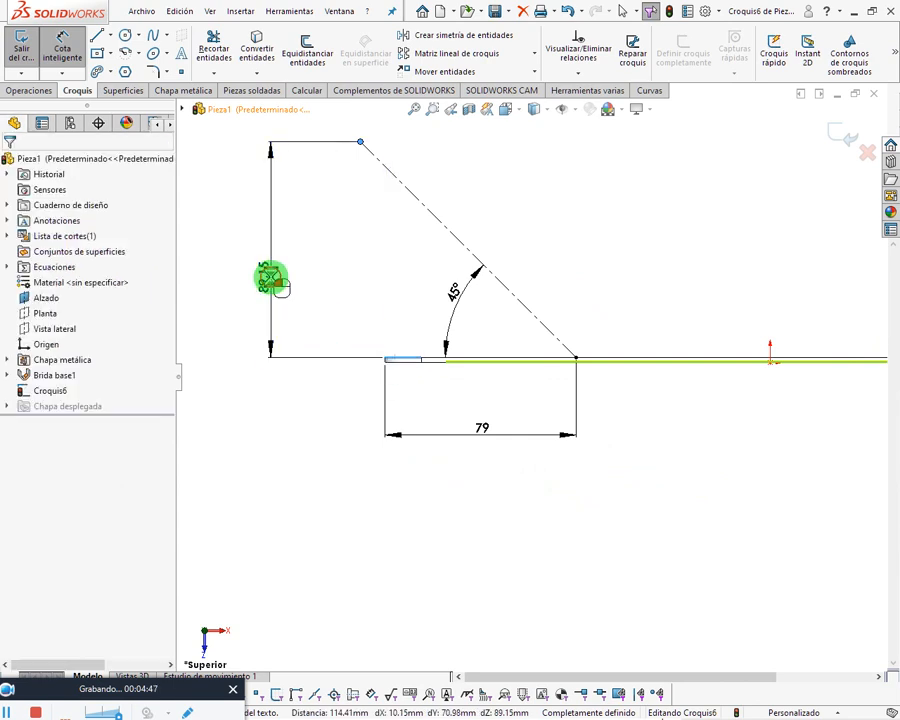
type("100")
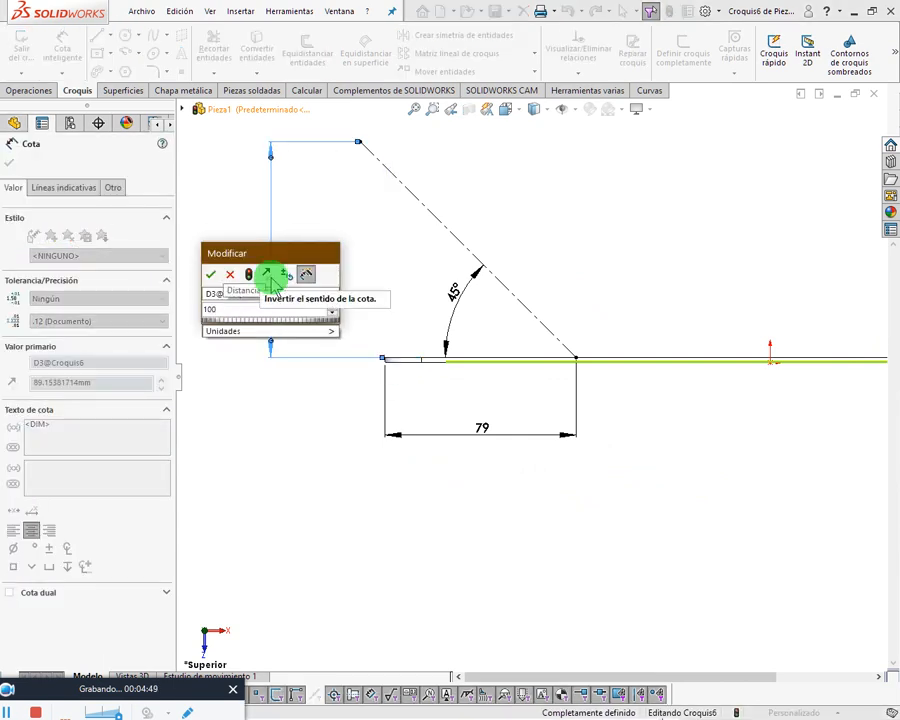
key("Return")
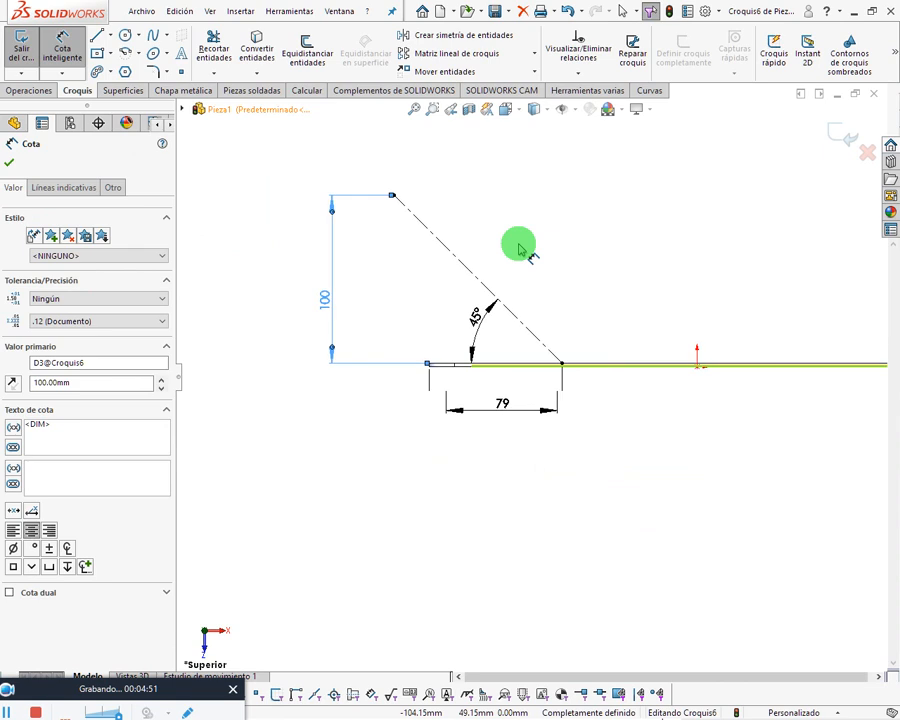
scroll(520, 246, "up", 2)
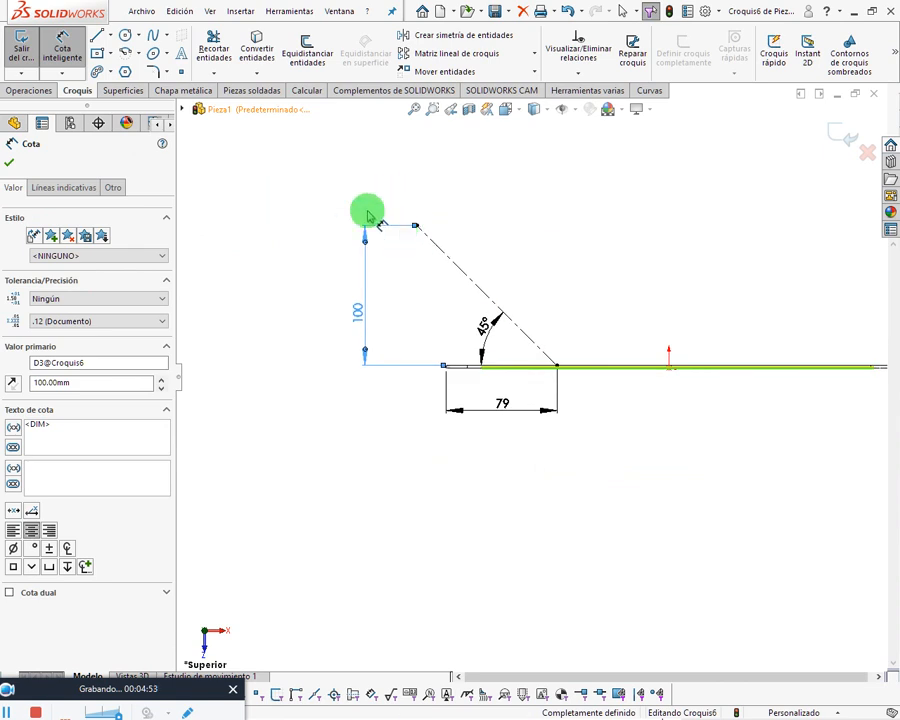
left_click(10, 163)
Close the axis sketch and create a reference plane perpendicular to the construction line at its upper endpoint.
scroll(686, 280, "up", 2)
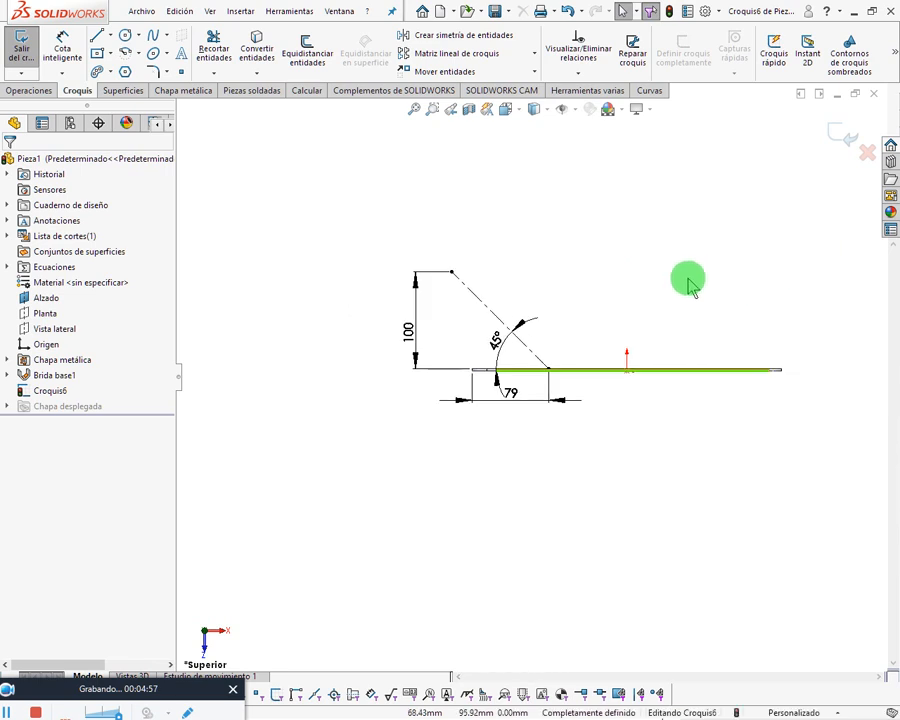
mouse_move(686, 280)
middle_mouse_down()
mouse_move(682, 366)
mouse_move(797, 243)
middle_mouse_up()
left_click(848, 138)
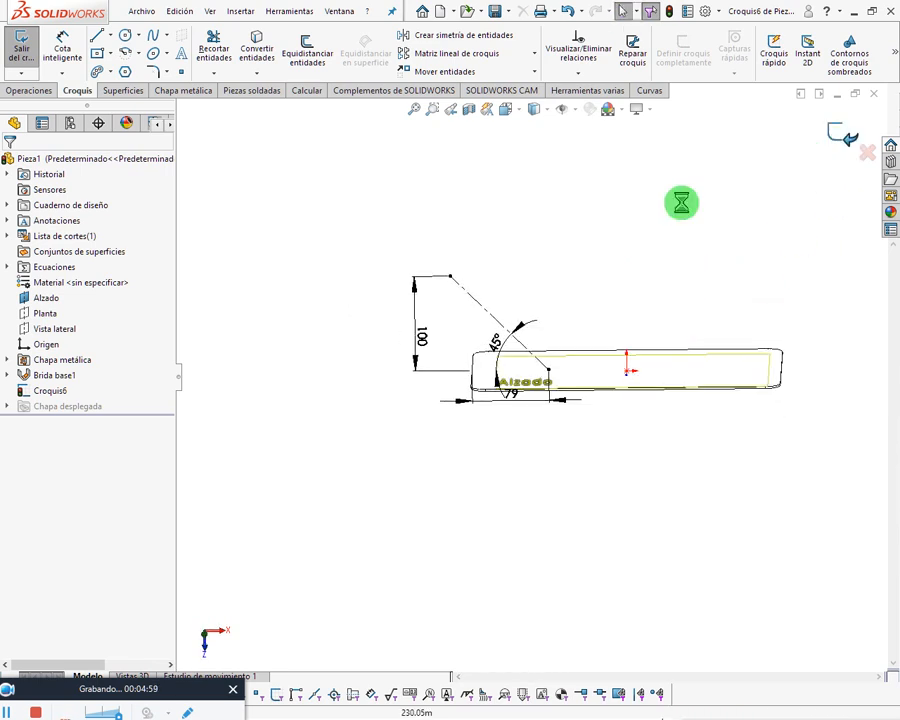
middle_click_drag(552, 289, 465, 290)
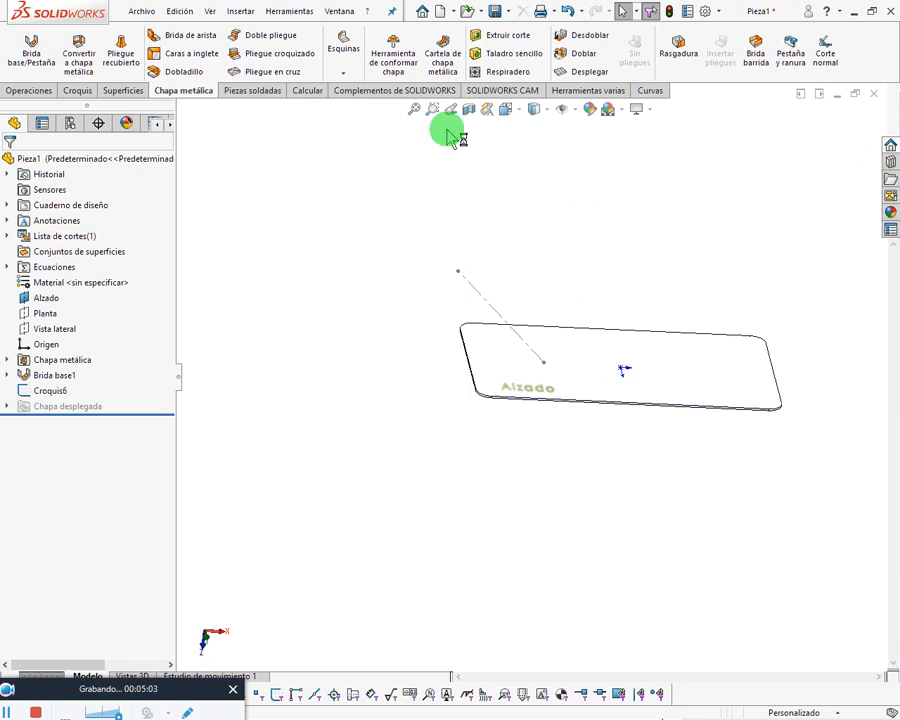
left_click(586, 92)
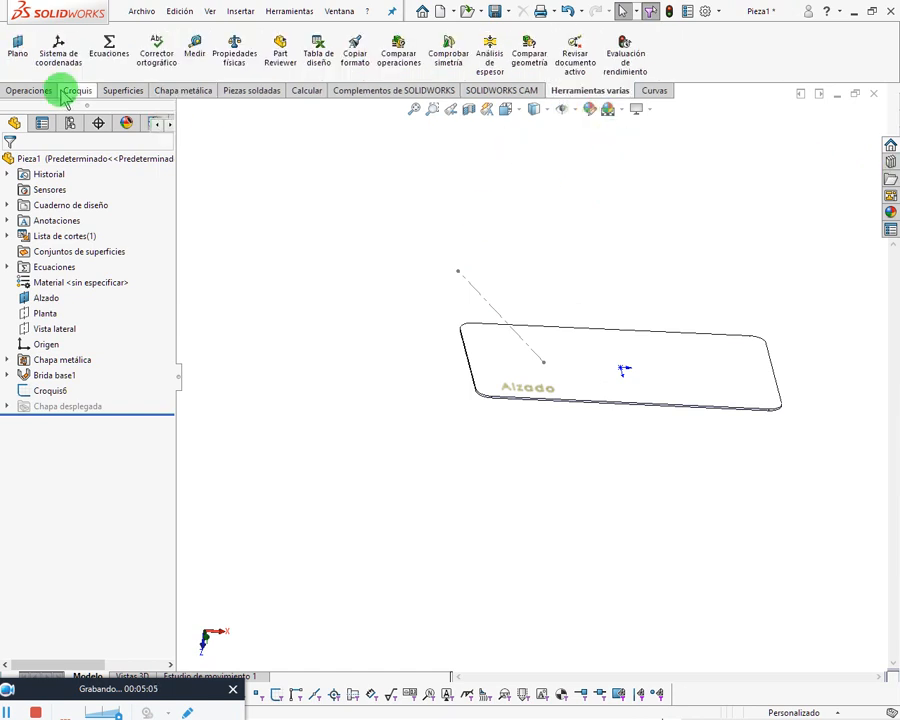
left_click(478, 293)
left_click(458, 273)
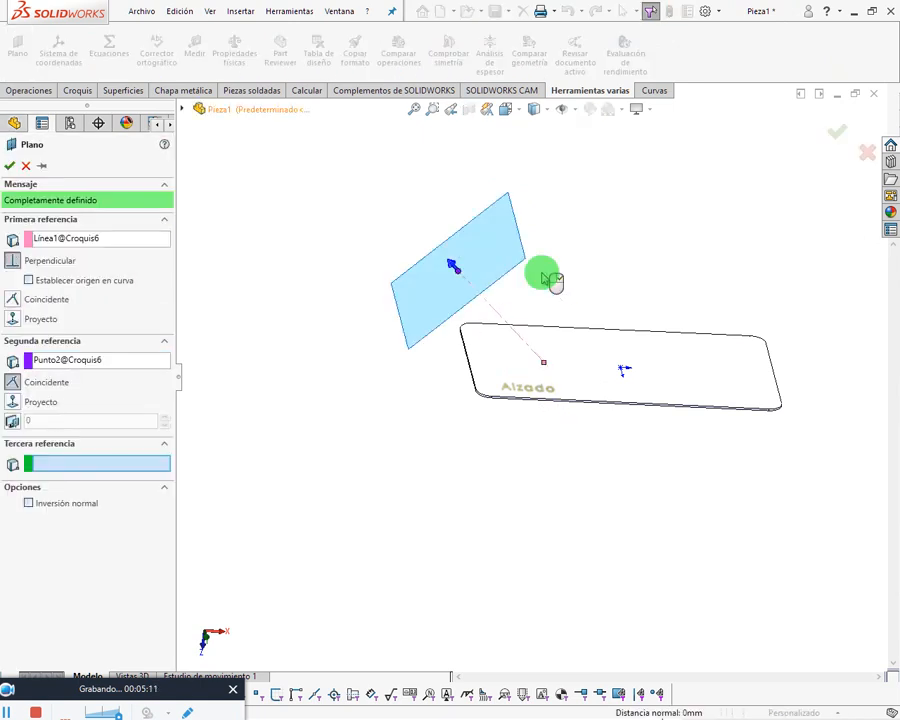
left_click(10, 167)
middle_click_drag(668, 232, 611, 238)
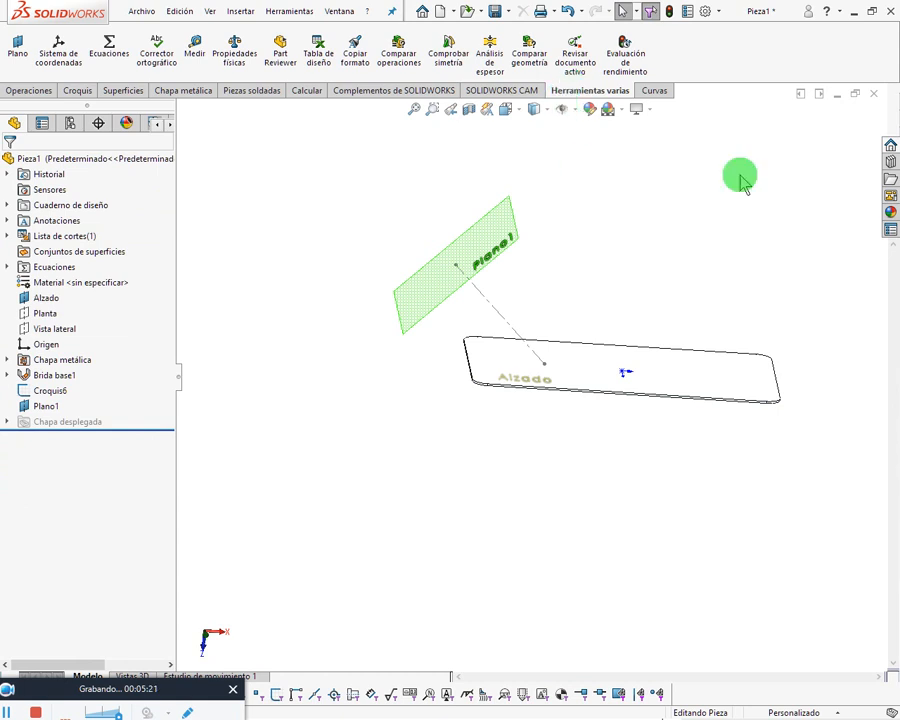
Close the plate part Pieza1 with its changes saved and rebuild the assembly.
left_click(873, 93)
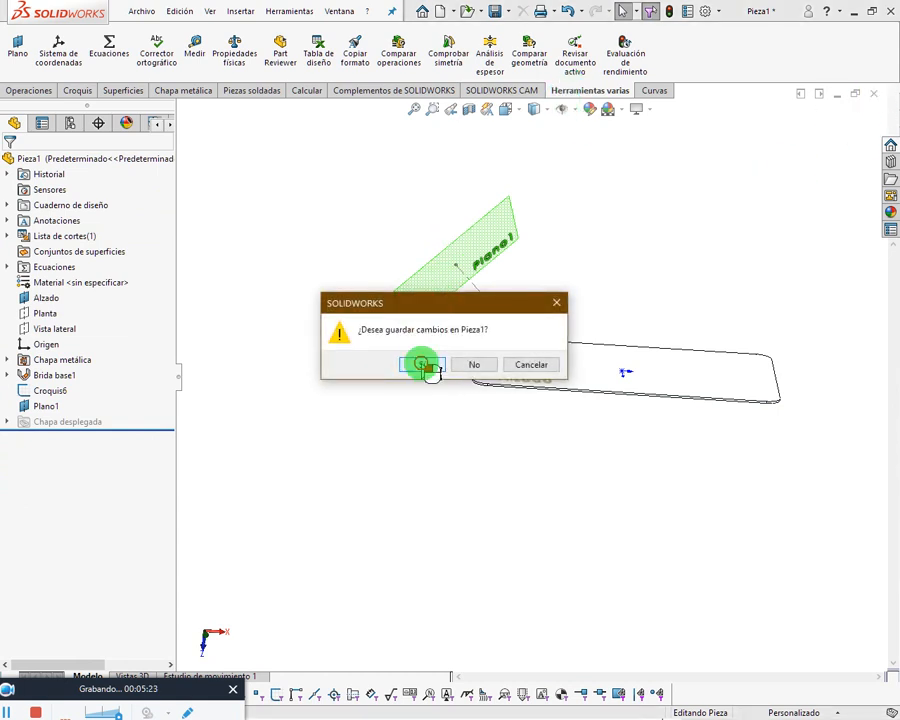
left_click(421, 365)
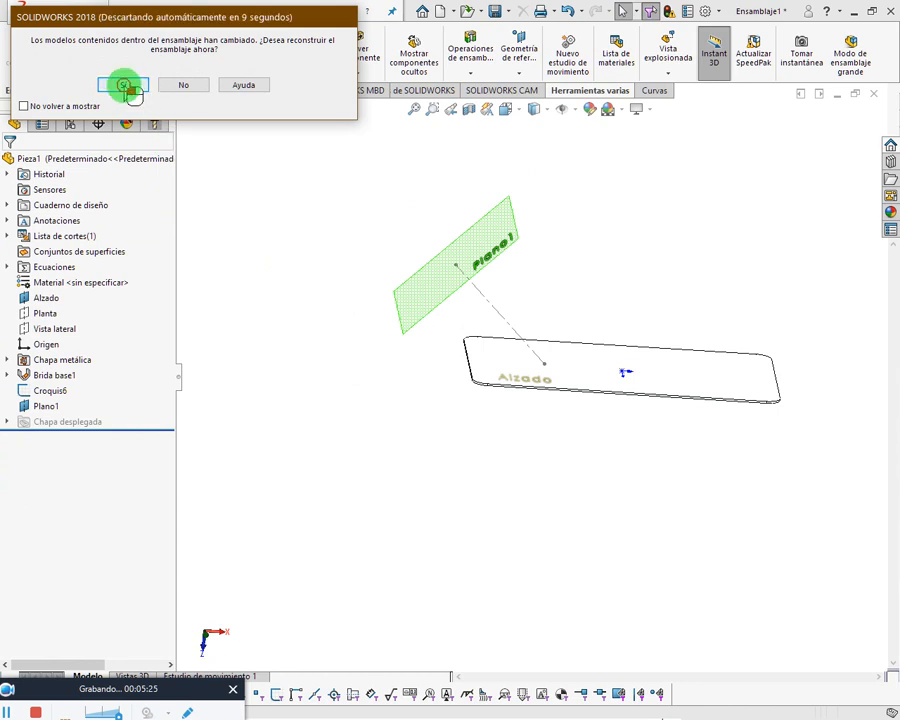
left_click(123, 86)
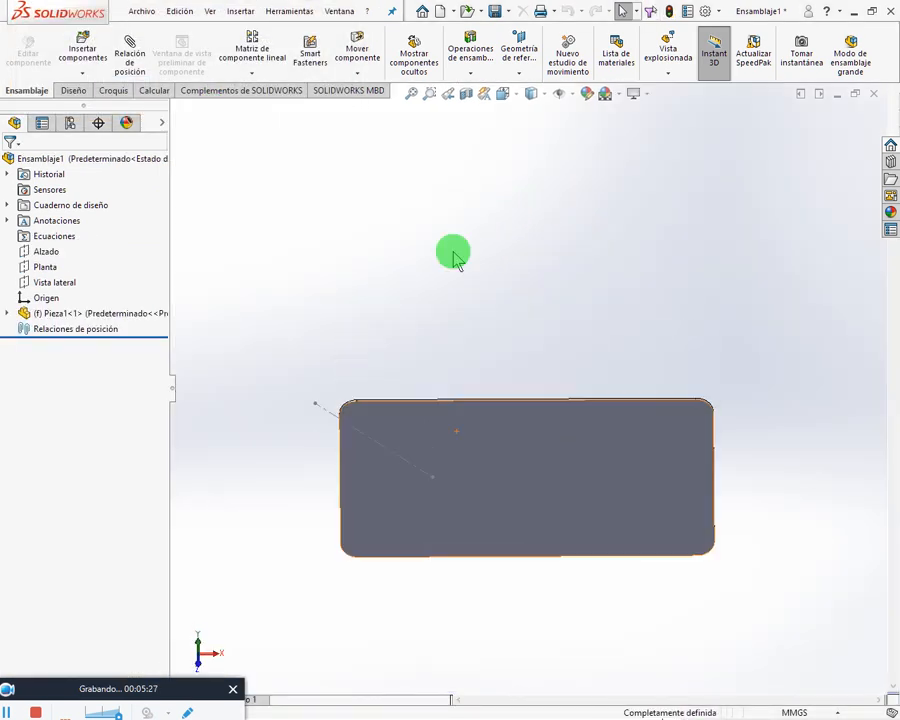
scroll(466, 442, "up", 3)
scroll(480, 402, "down", 4)
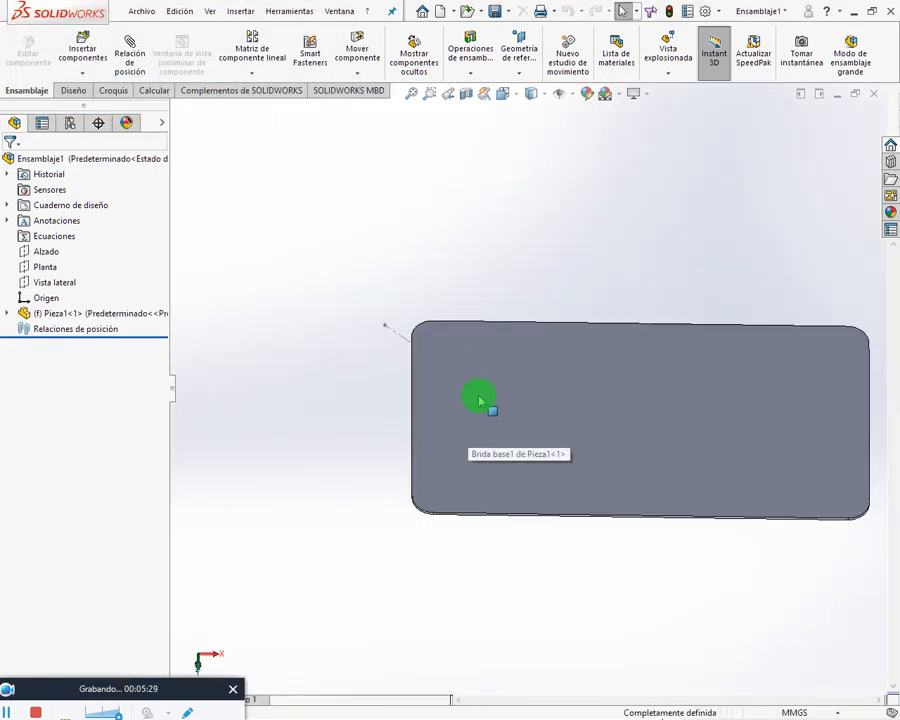
scroll(480, 402, "down", 1)
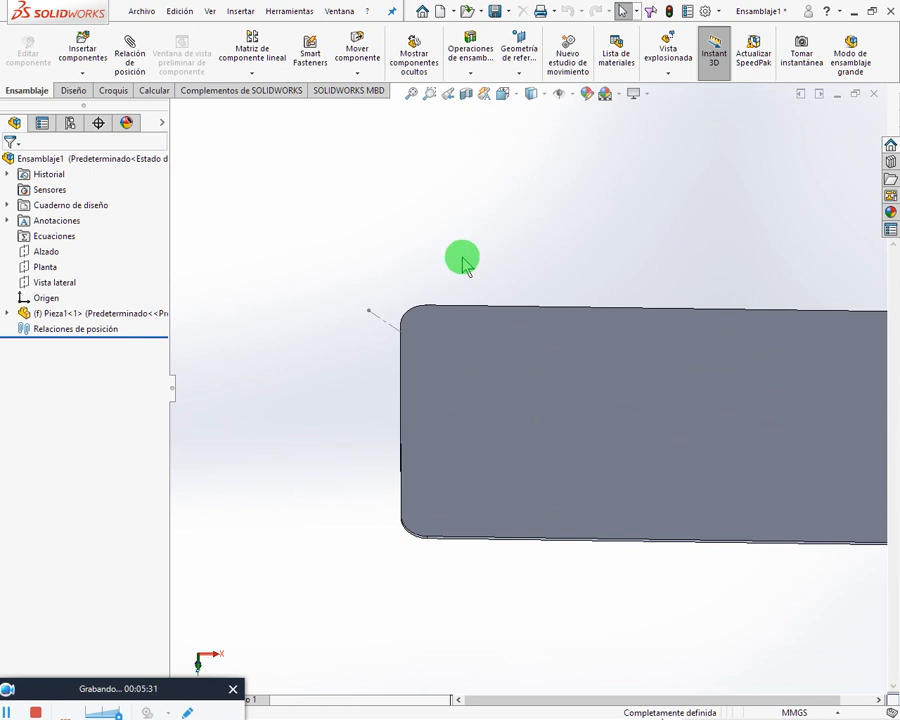
Check the exercise drawing and start a new part in the assembly, saving the assembly as Ensamblaje1 and the part as Pieza2.
key("alt+Tab")
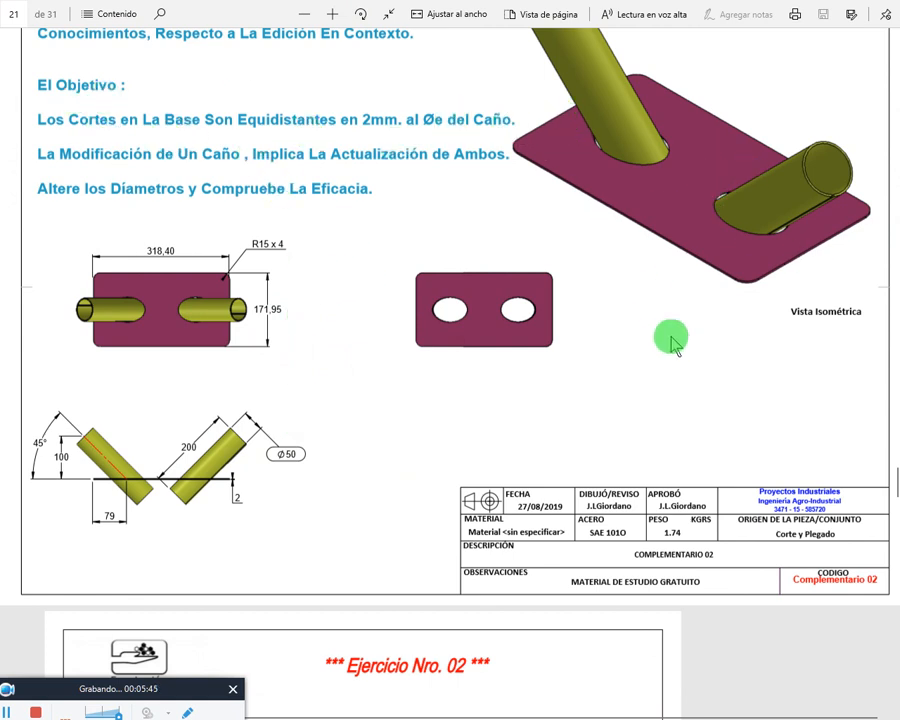
key("alt+Tab")
scroll(732, 394, "up", 5)
middle_click_drag(637, 426, 600, 292)
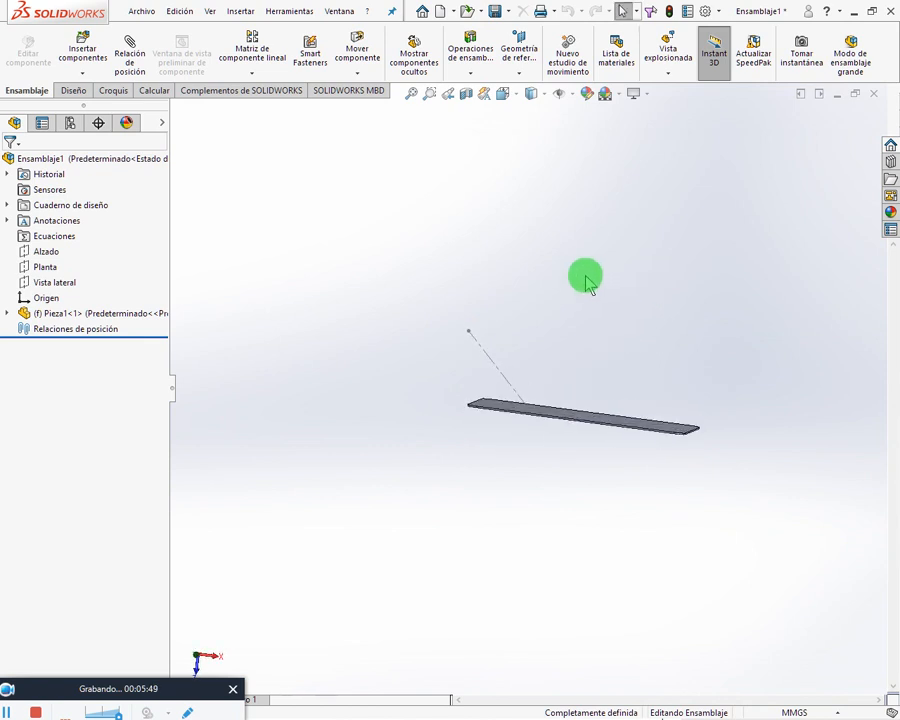
left_click(80, 73)
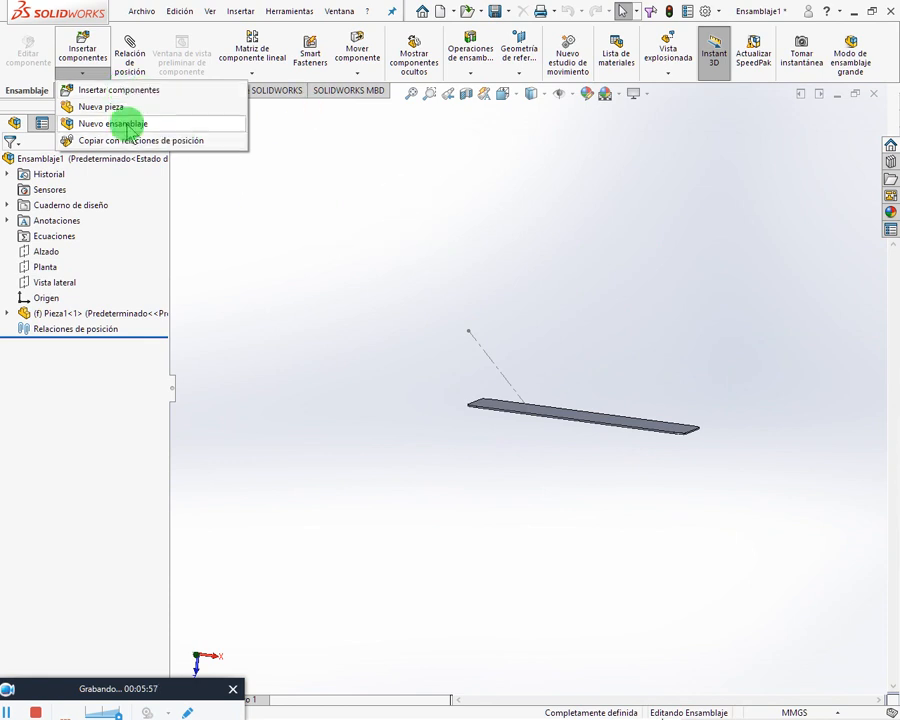
left_click(104, 107)
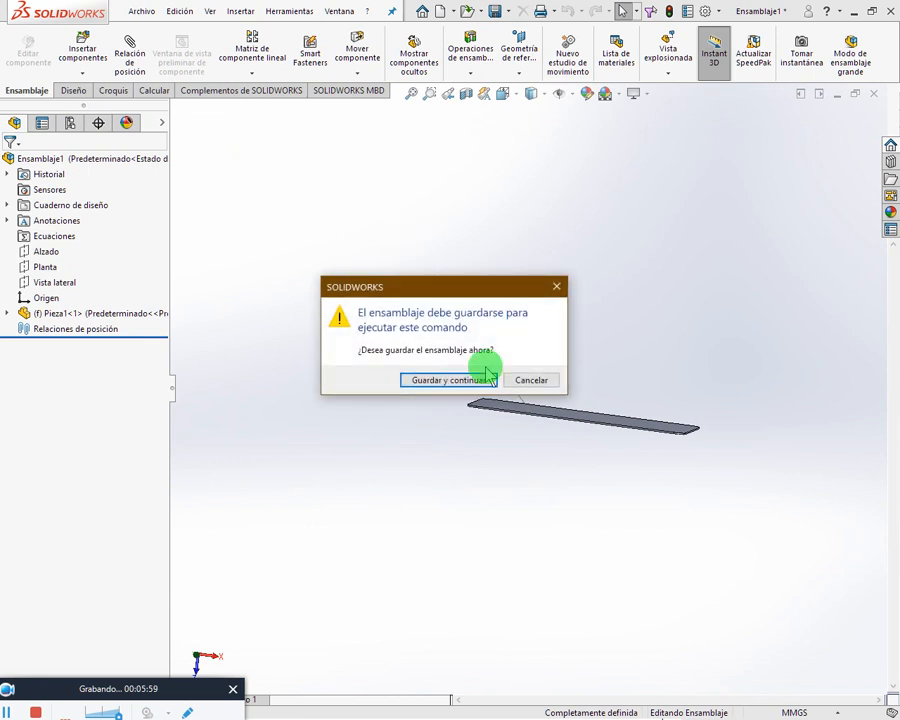
left_click(458, 381)
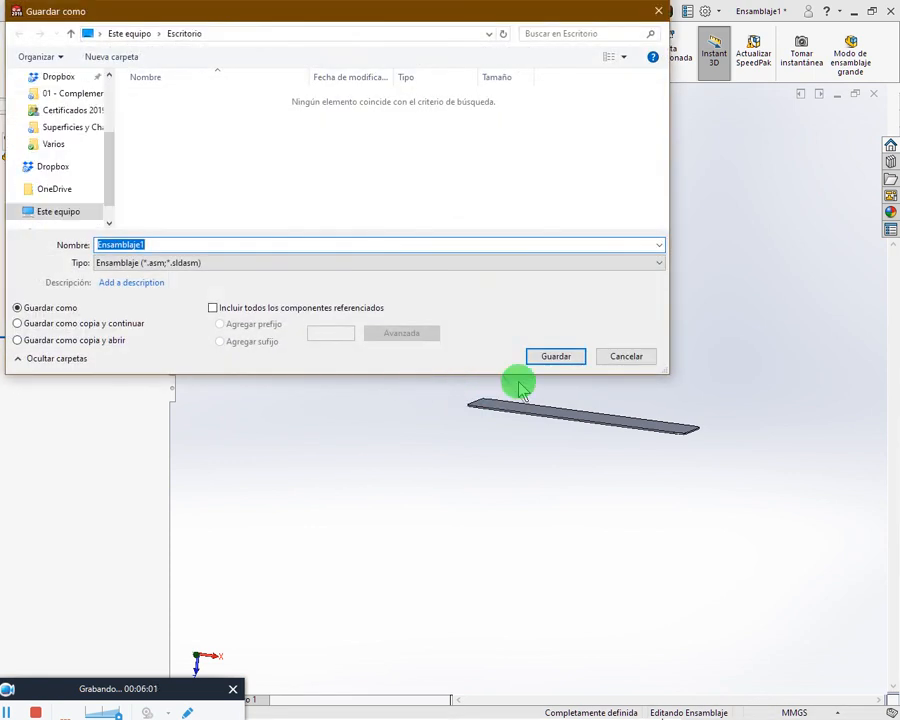
left_click(556, 360)
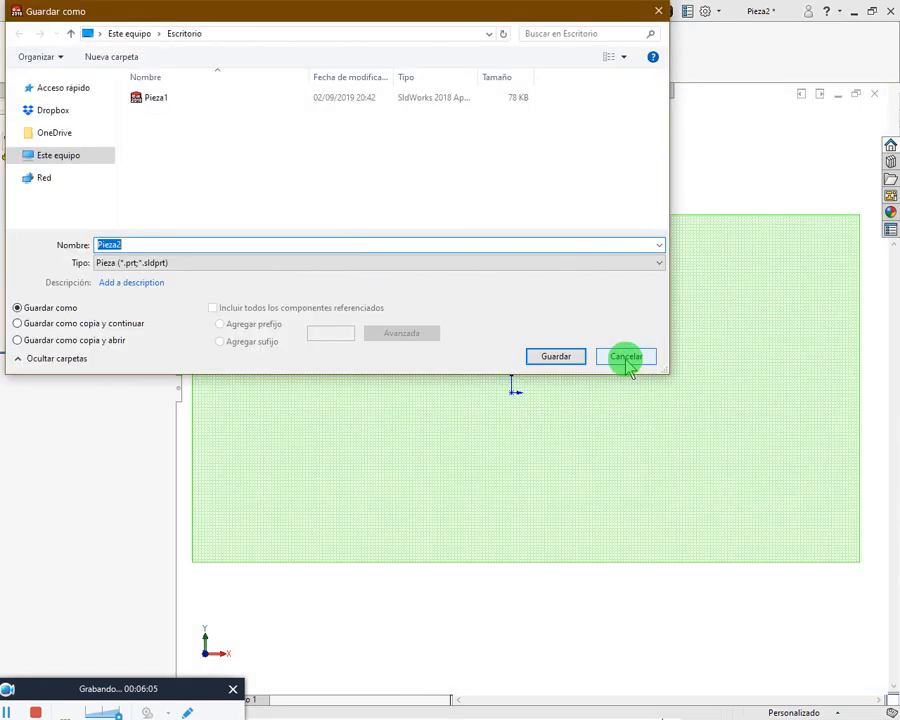
left_click(558, 358)
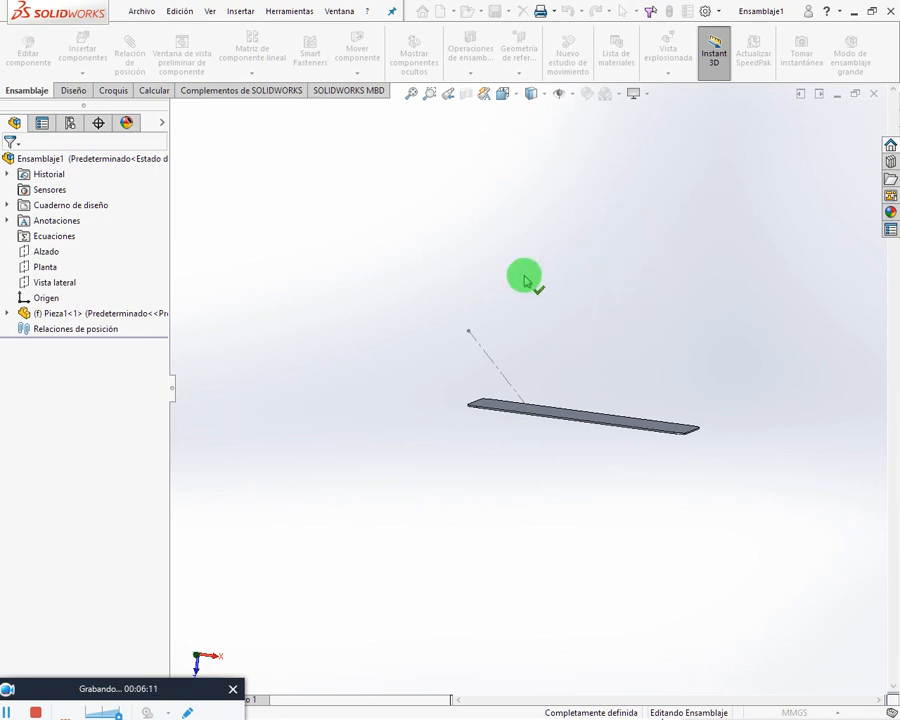
Place the new part on the plate's Plano1 to start its sketch there, and expand Pieza2 in the feature tree.
left_click(7, 315)
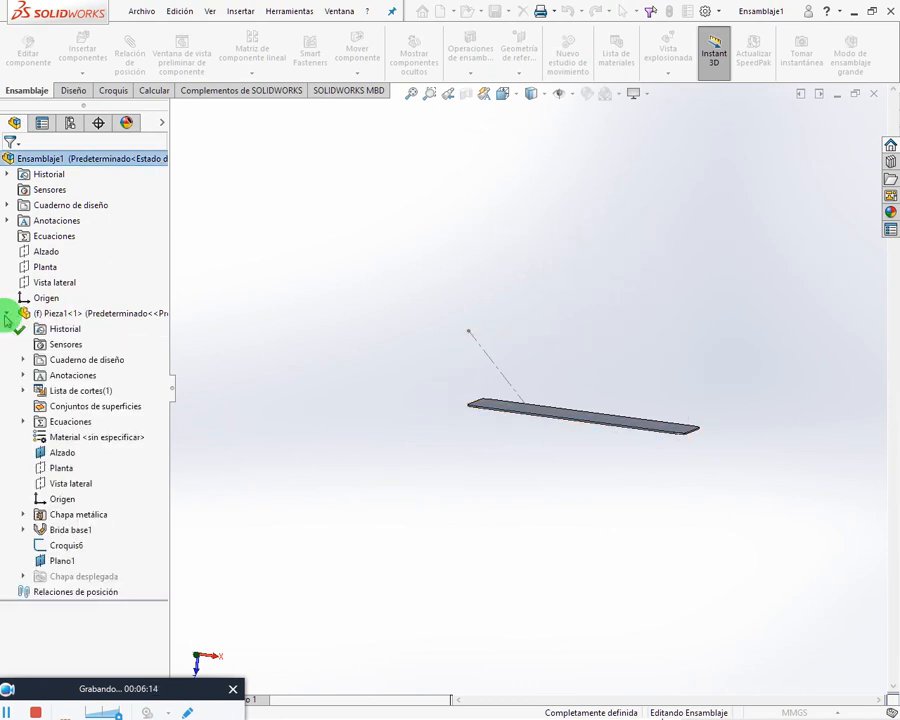
left_click(62, 563)
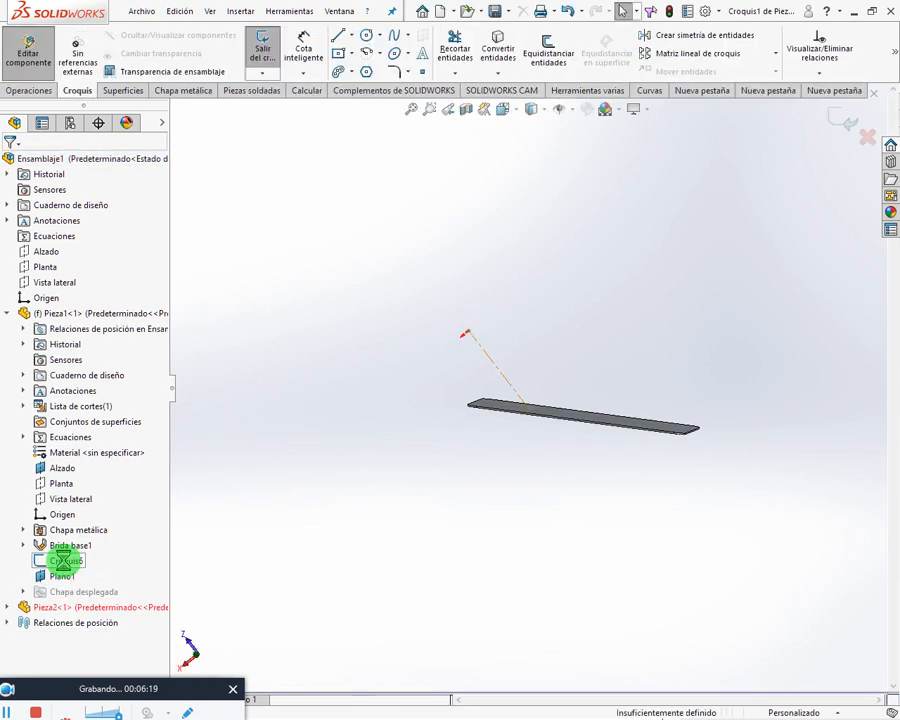
left_click(8, 607)
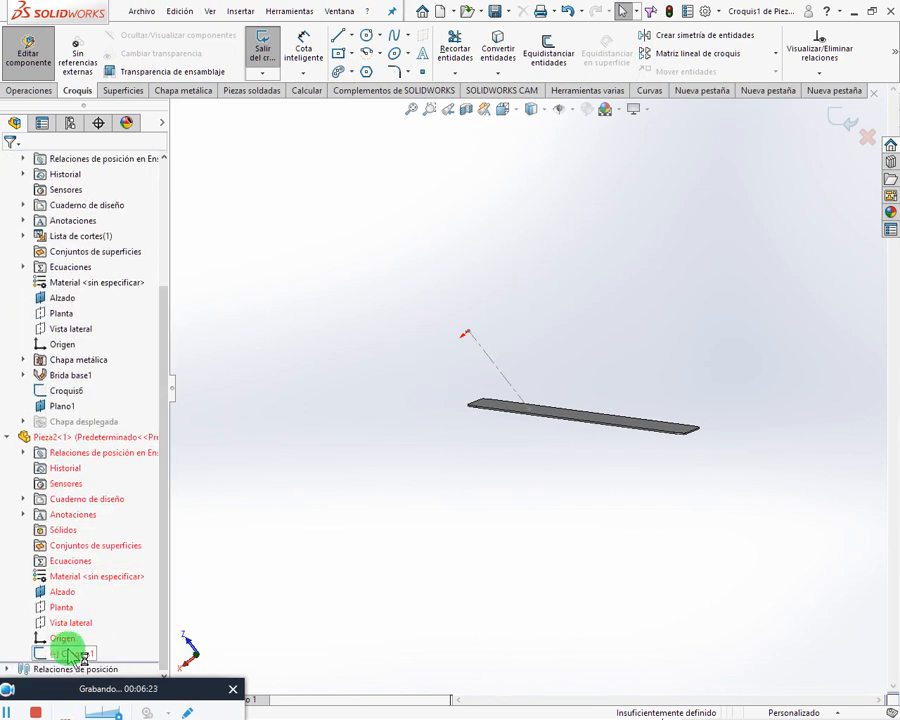
Sketch a nearly closed centre-point arc of about 28 mm radius around the sketch origin, leaving a small gap between its ends.
left_click(380, 35)
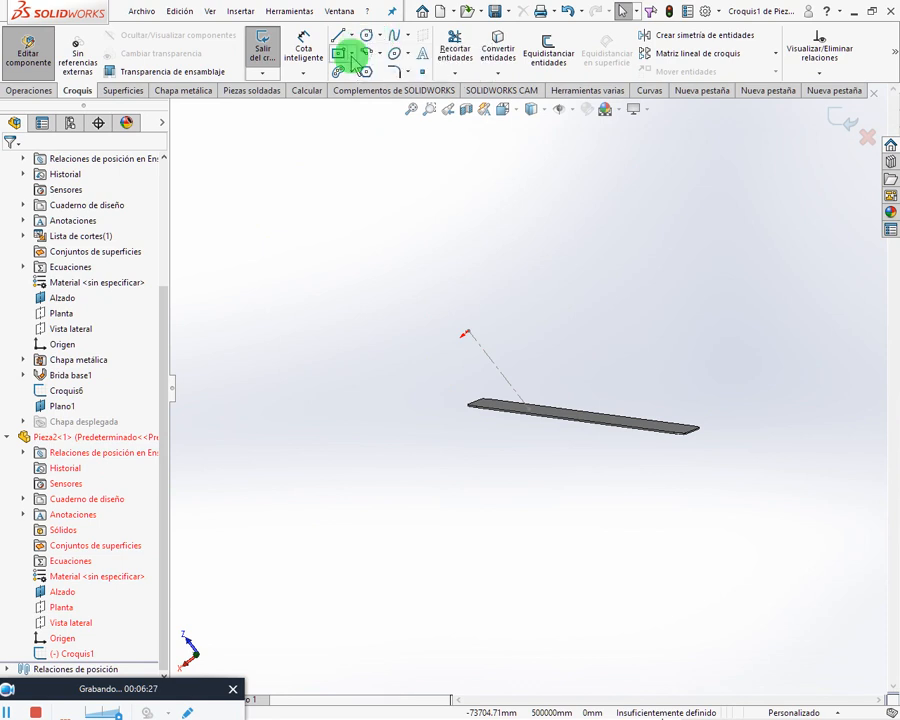
left_click(352, 55)
left_click(376, 54)
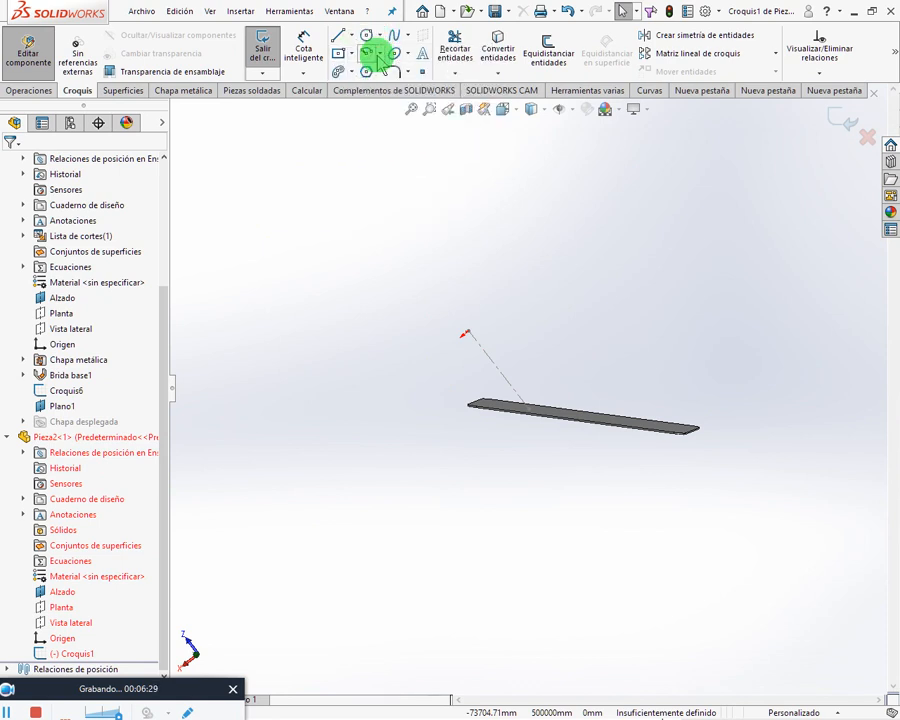
left_click(378, 54)
left_click(406, 54)
left_click(378, 54)
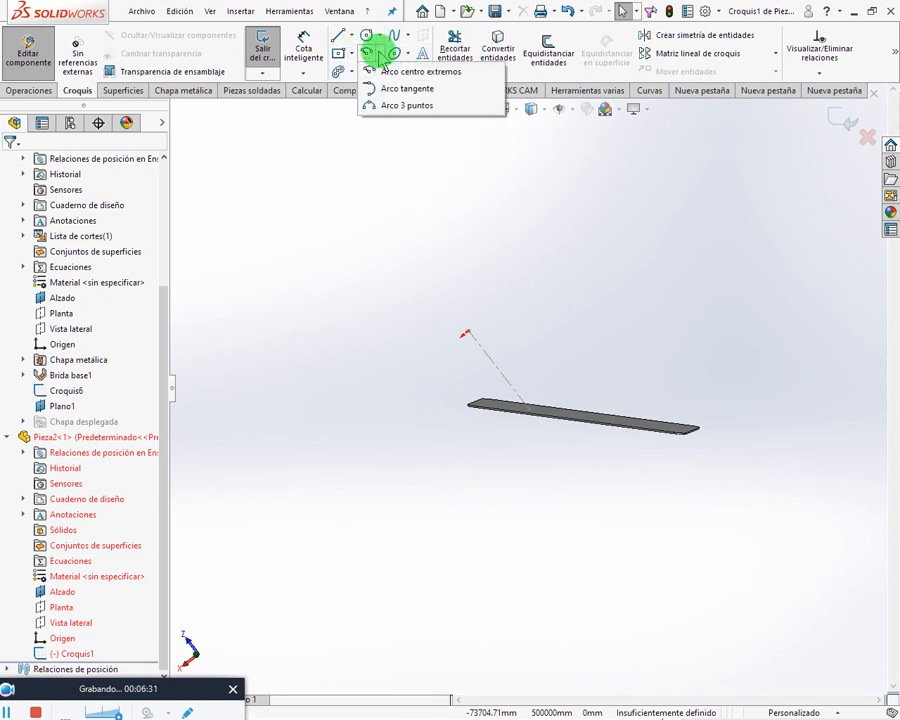
left_click(392, 72)
scroll(506, 342, "down", 4)
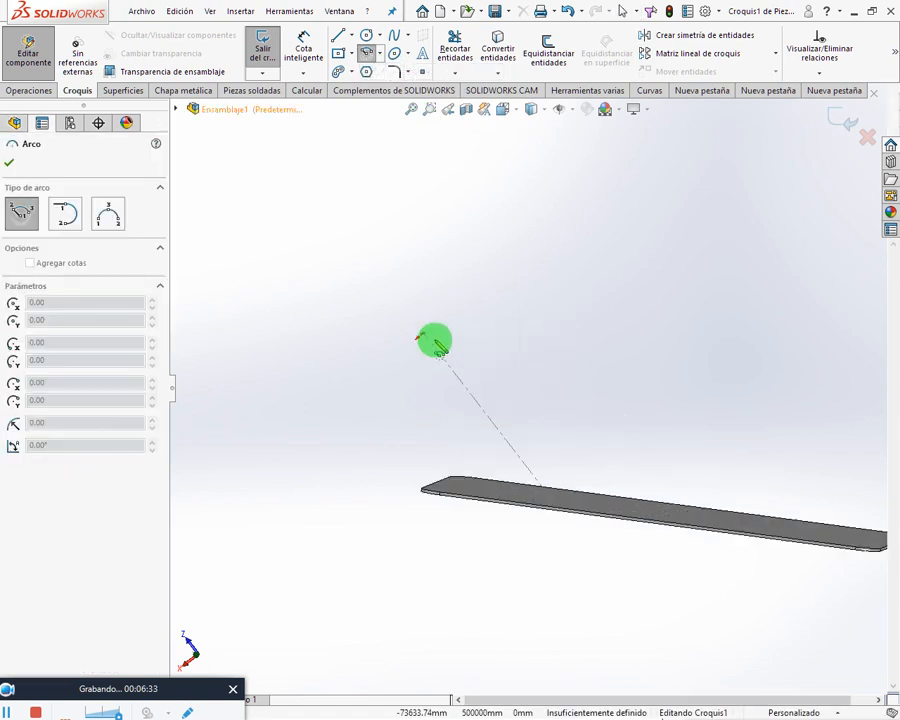
scroll(450, 360, "down", 6)
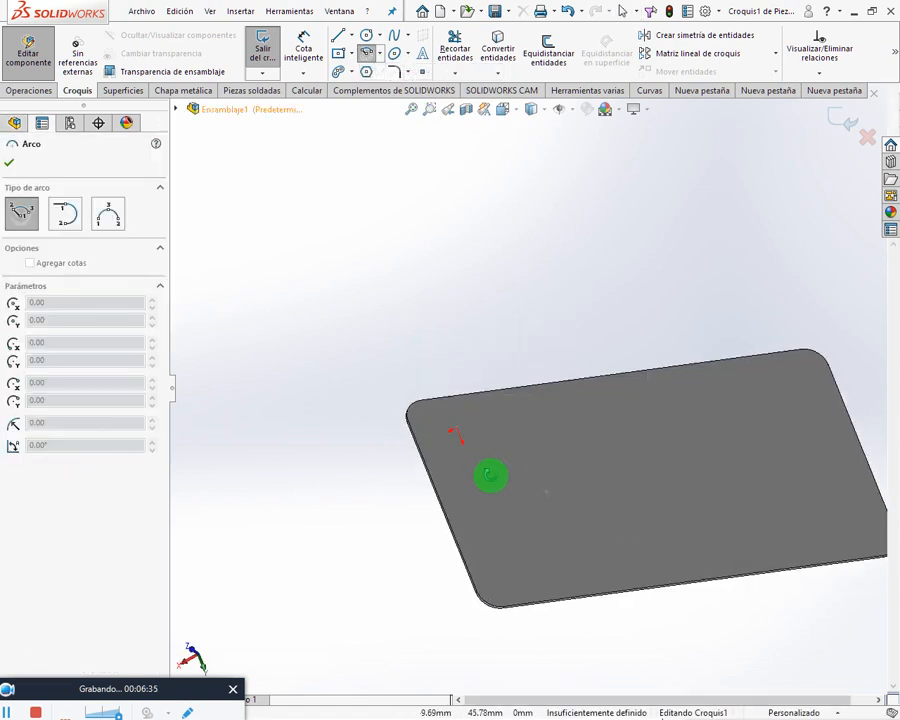
left_click(474, 444)
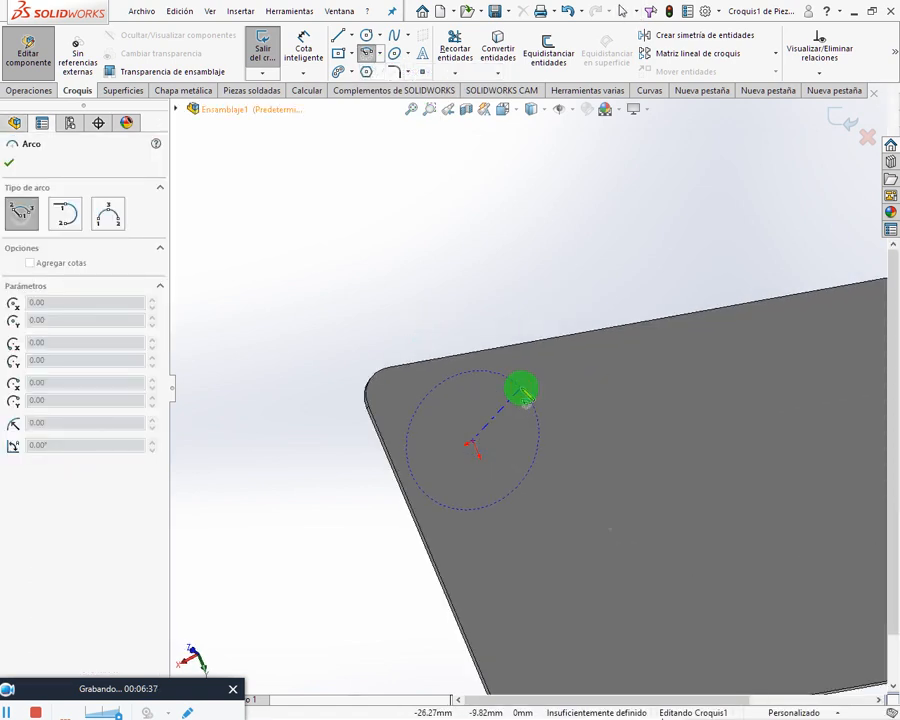
left_click(518, 385)
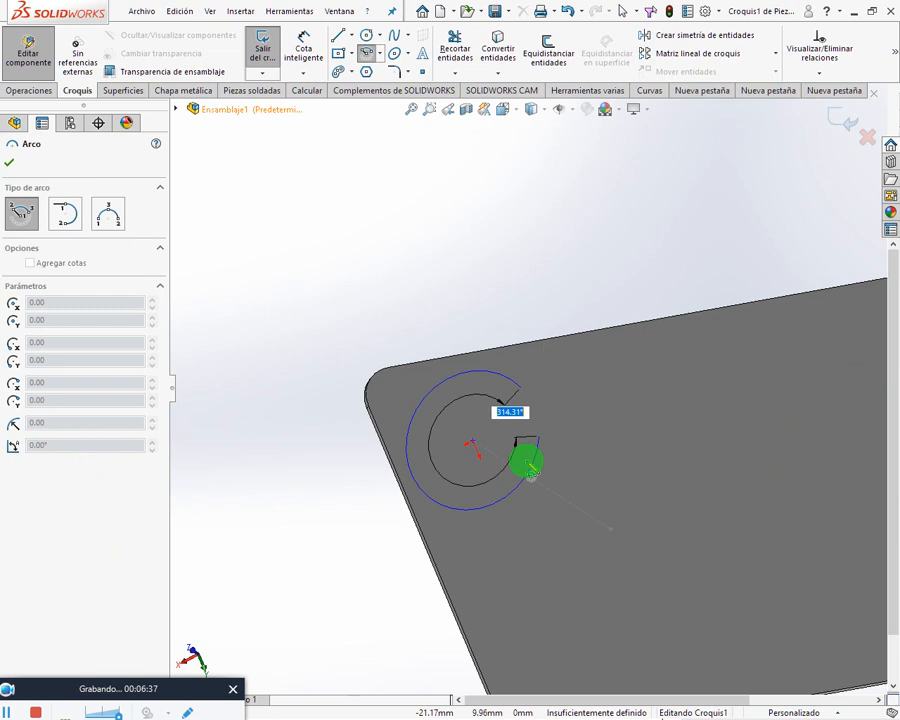
left_click(519, 410)
key("Escape")
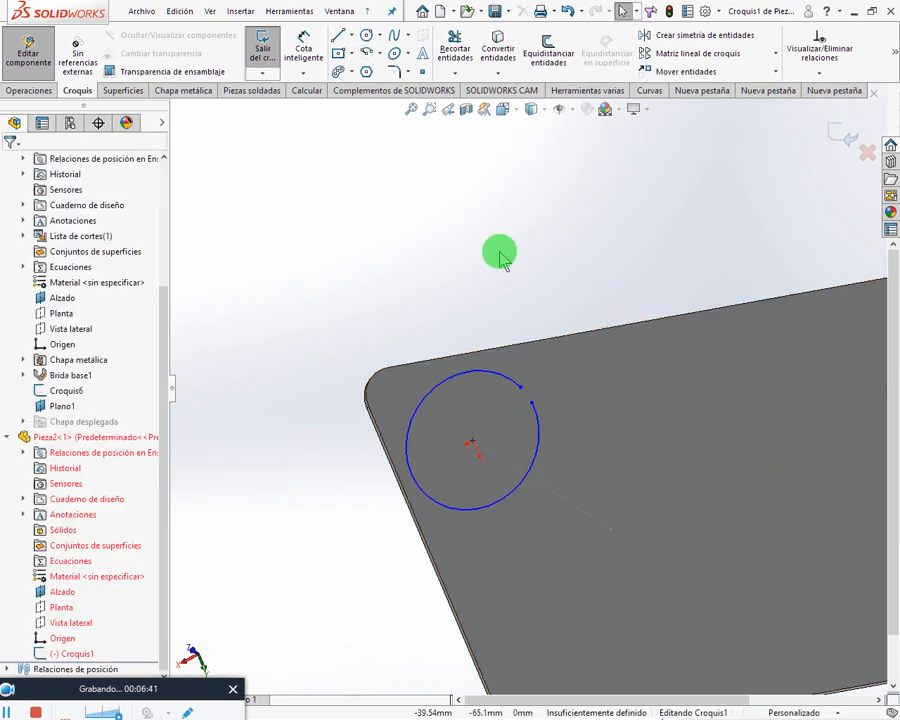
Dimension the arc's radius as 50 mm.
key("d")
left_click(471, 372)
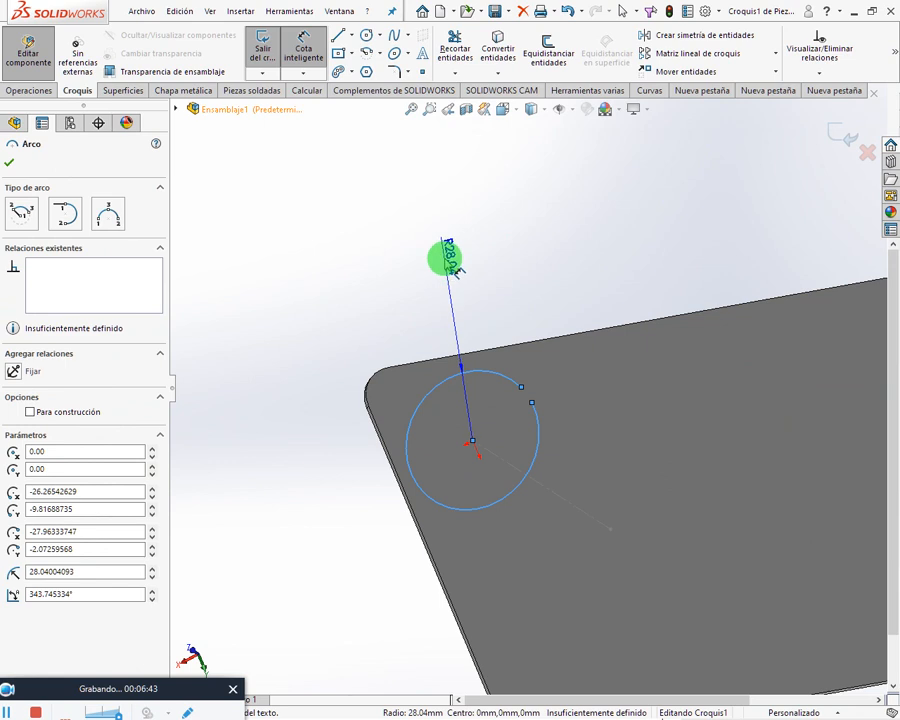
left_click(445, 258)
type("50")
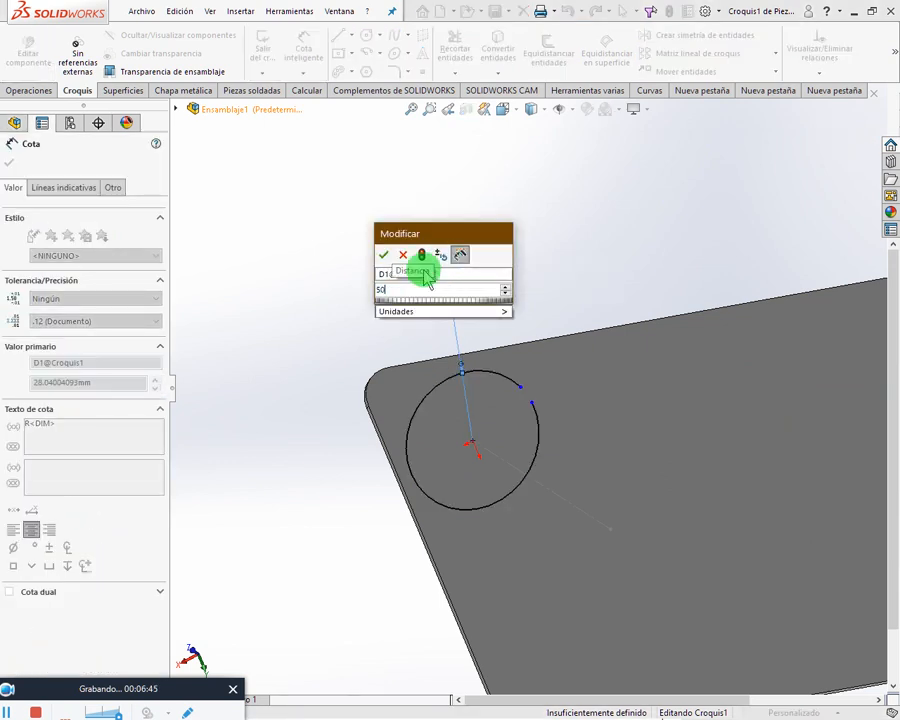
left_click(383, 255)
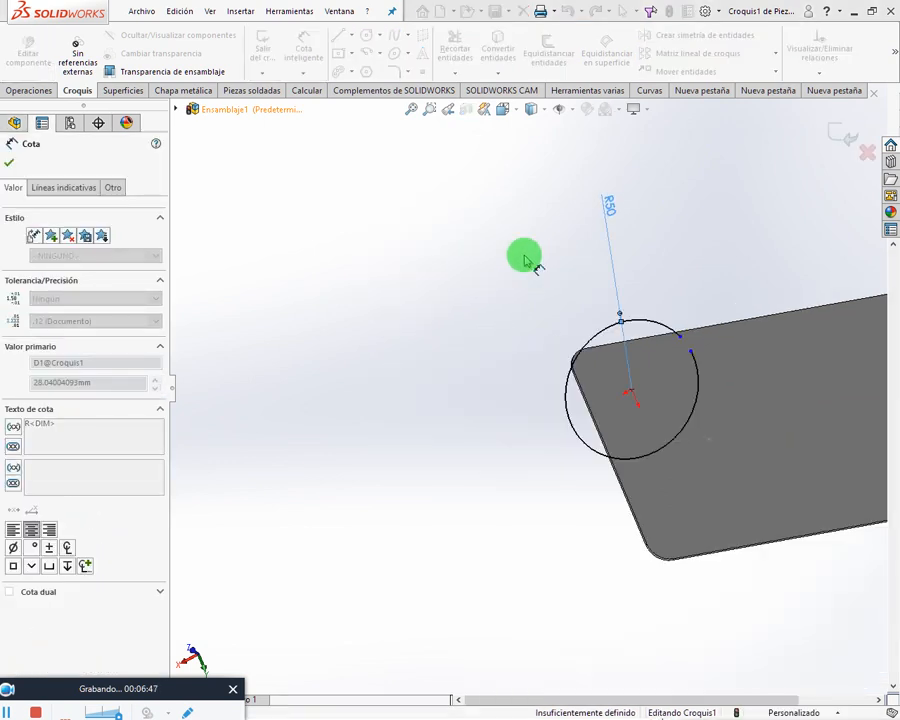
left_click(462, 260)
Dimension the gap between the arc's two endpoints as 2 mm.
scroll(690, 358, "down", 1)
left_click(684, 350)
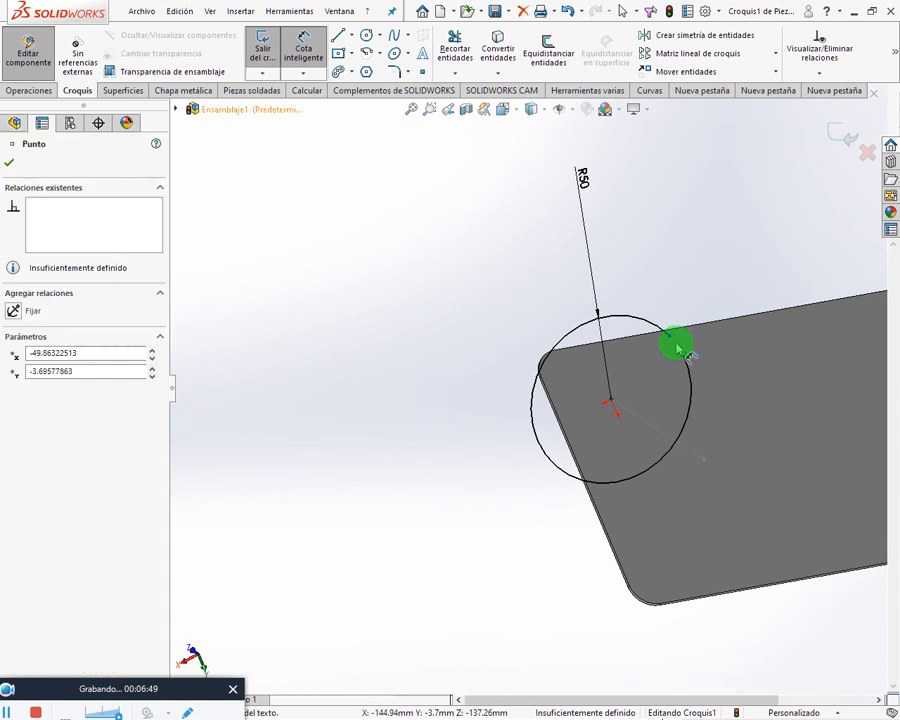
mouse_move(672, 342)
left_mouse_down()
mouse_move(691, 325)
mouse_move(688, 274)
left_mouse_up()
left_click(675, 250)
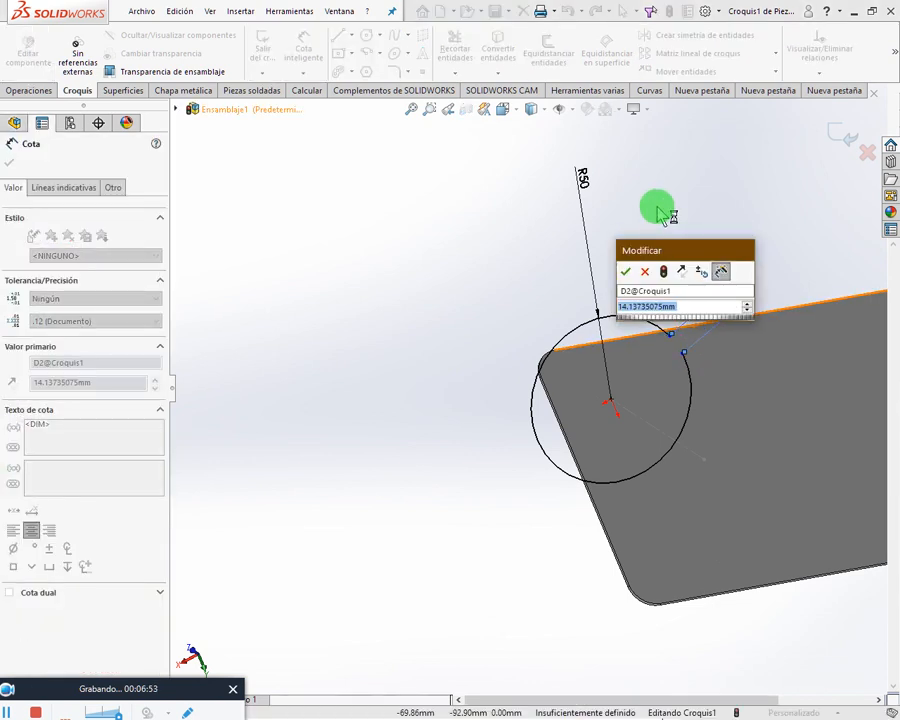
type("2")
left_click(626, 272)
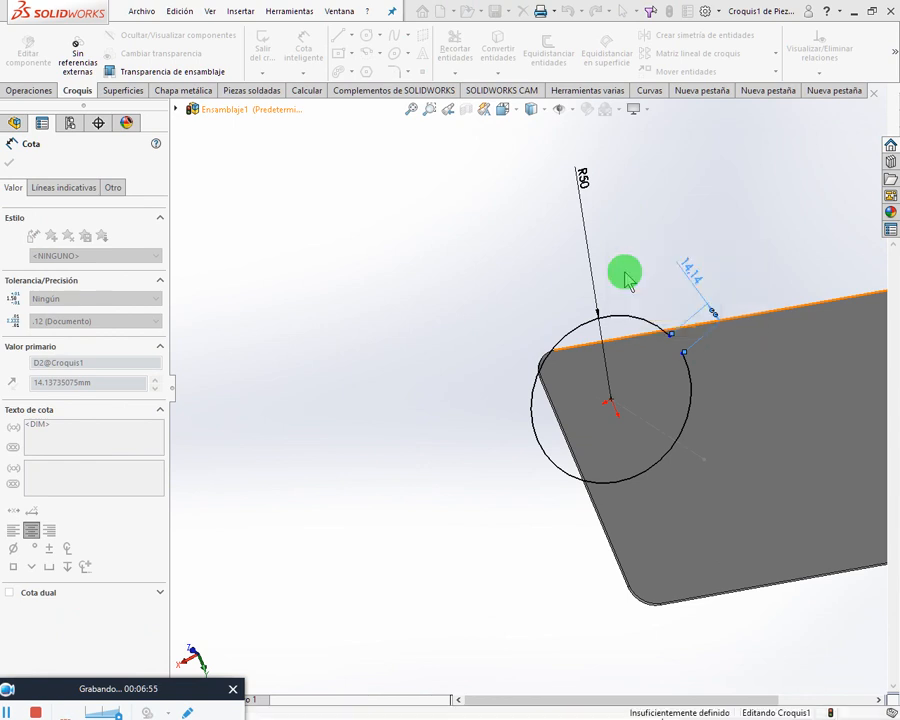
Check the tube diameter on the exercise sheet and set the arc's radius to 25 mm.
mouse_move(686, 270)
middle_mouse_down()
mouse_move(677, 274)
mouse_move(689, 267)
mouse_move(663, 249)
mouse_move(626, 197)
mouse_move(603, 191)
mouse_move(736, 280)
mouse_move(719, 305)
mouse_move(735, 341)
mouse_move(651, 257)
mouse_move(622, 254)
middle_mouse_up()
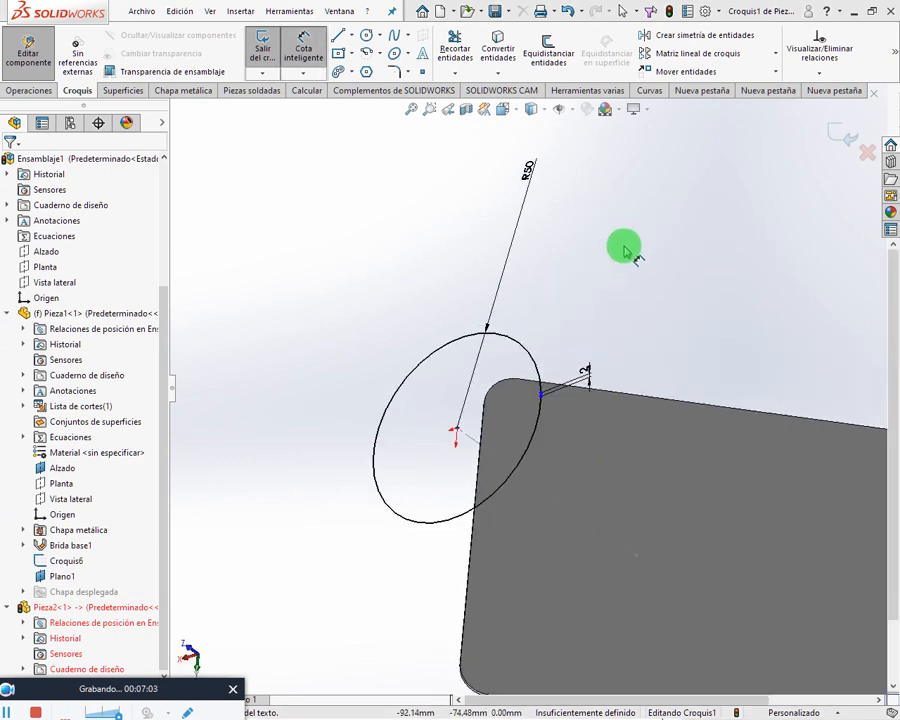
key("alt+Tab")
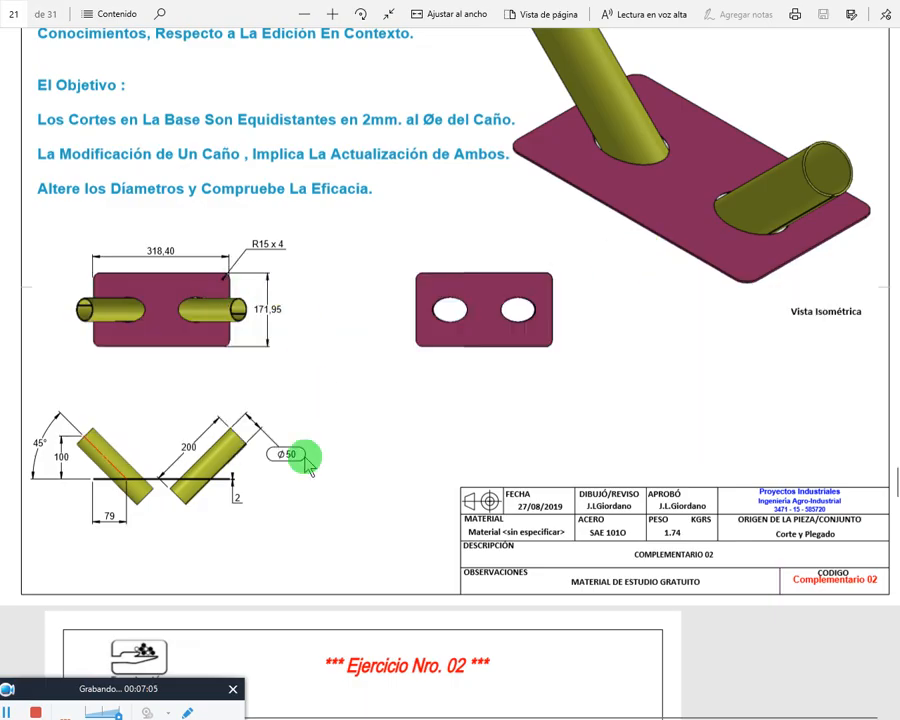
key("alt+Tab")
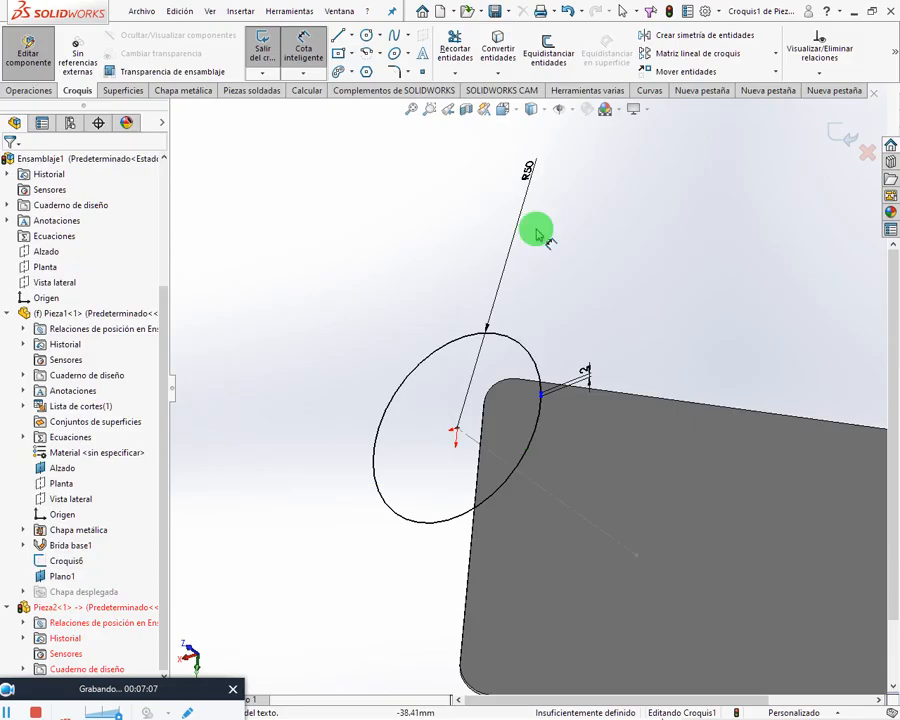
left_click(526, 176)
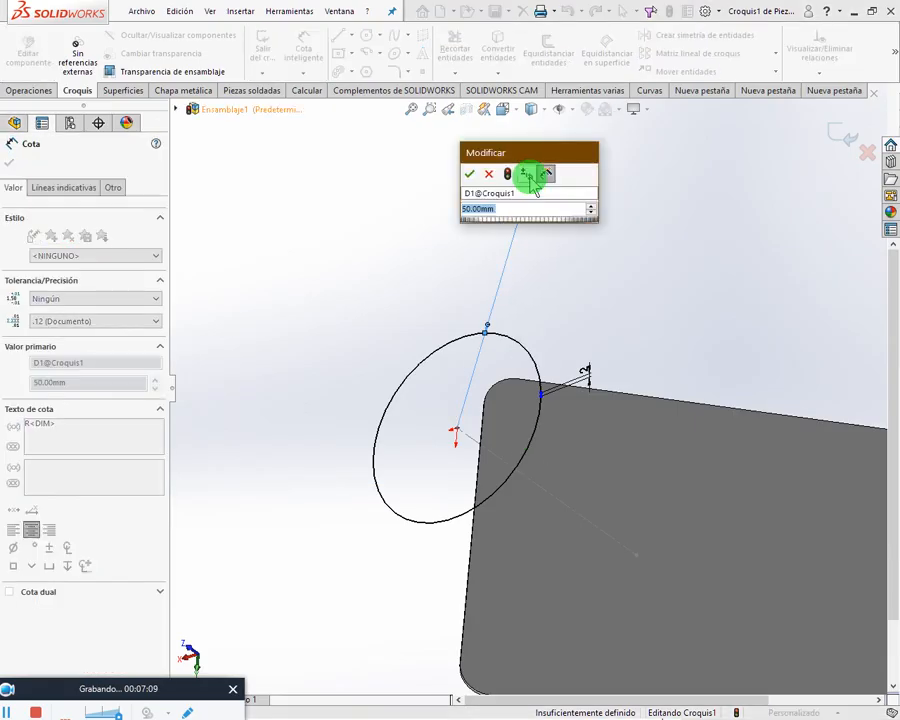
type("25")
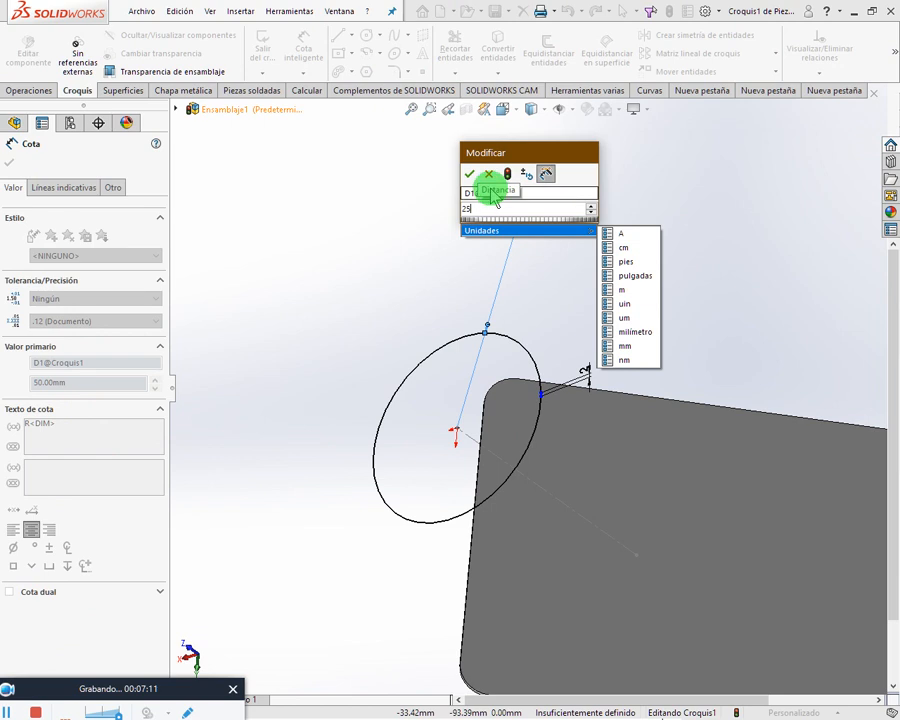
left_click(469, 176)
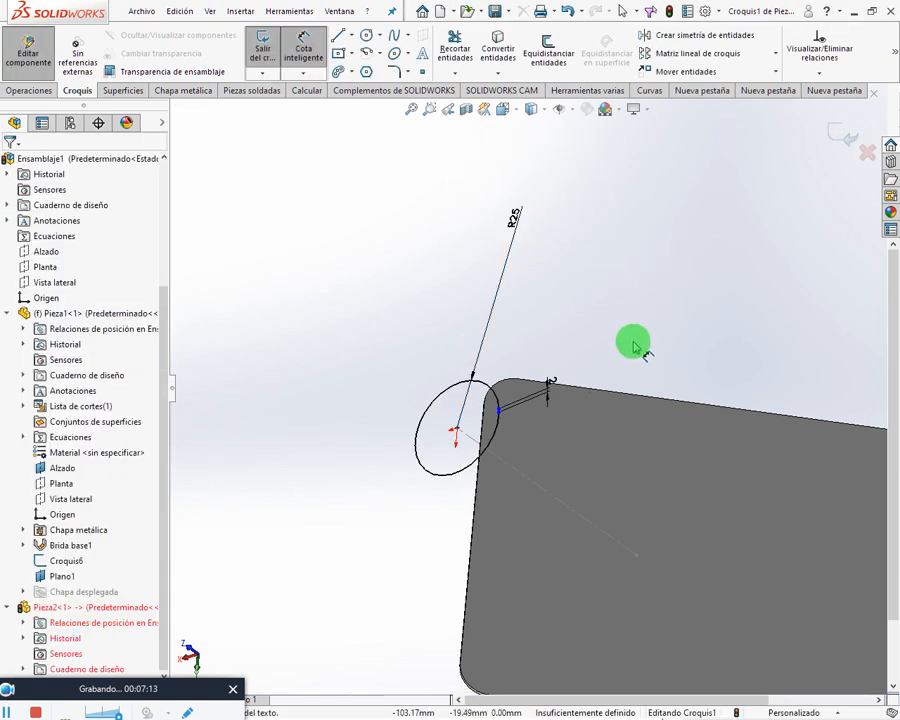
Create a 2 mm thick sheet metal base flange from the open arc, extending about 225 mm along the dashed line through the plate.
mouse_move(639, 346)
middle_mouse_down()
mouse_move(644, 262)
mouse_move(617, 255)
mouse_move(571, 279)
mouse_move(565, 293)
mouse_move(494, 325)
middle_mouse_up()
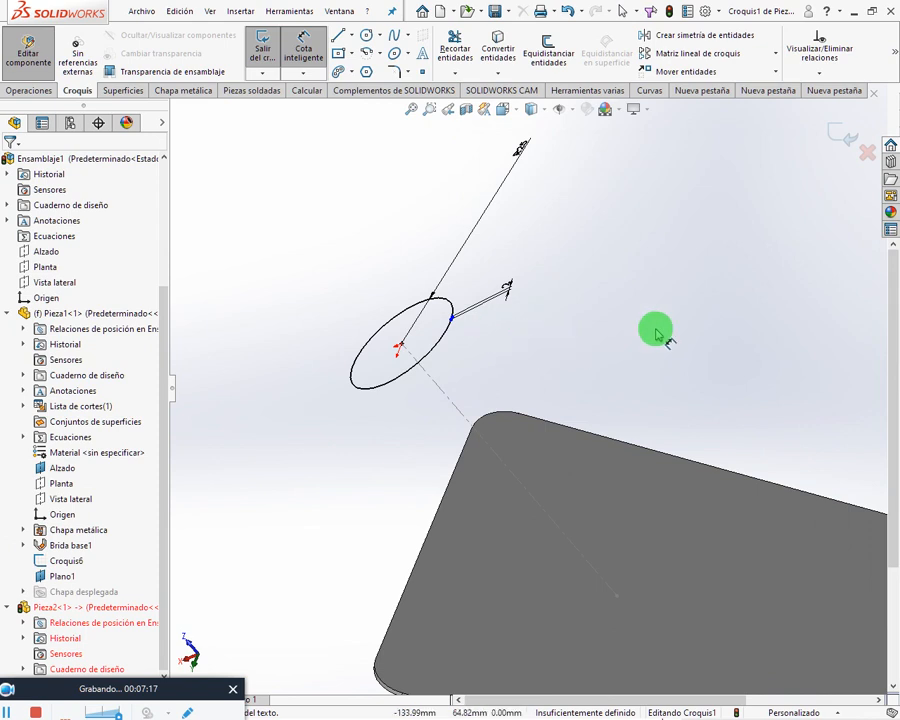
left_click(182, 91)
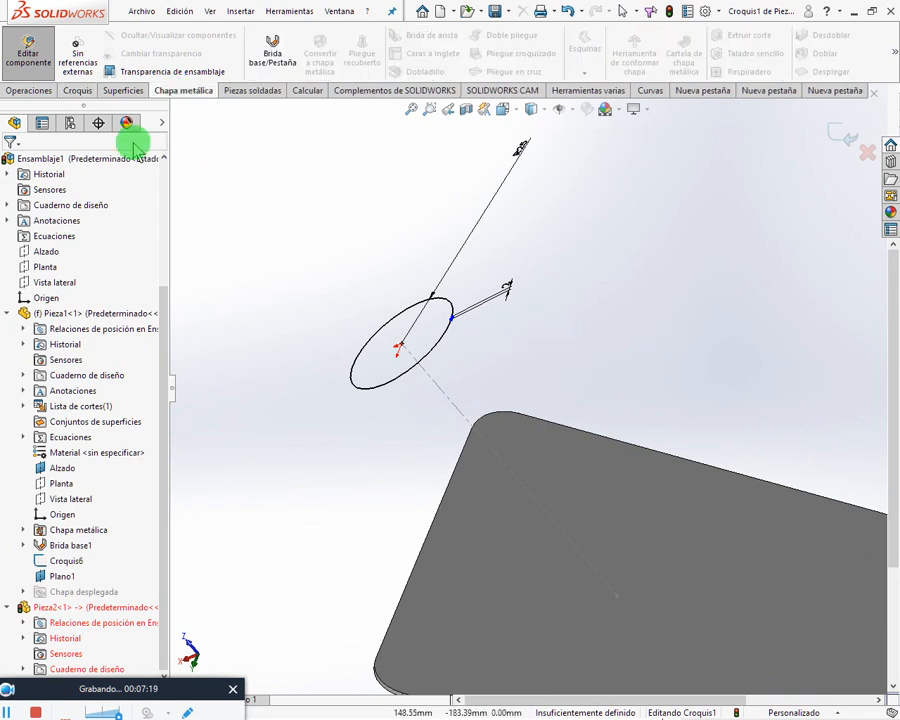
scroll(131, 130, "down", 4)
left_click(270, 62)
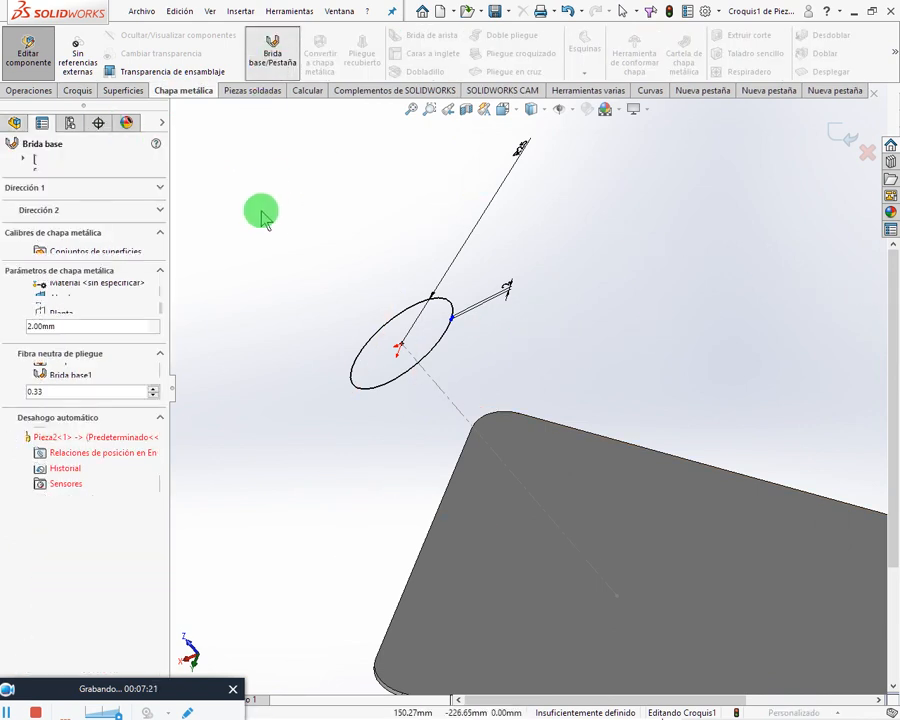
left_click_drag(375, 318, 597, 560)
middle_click_drag(582, 520, 574, 421)
left_click(582, 512)
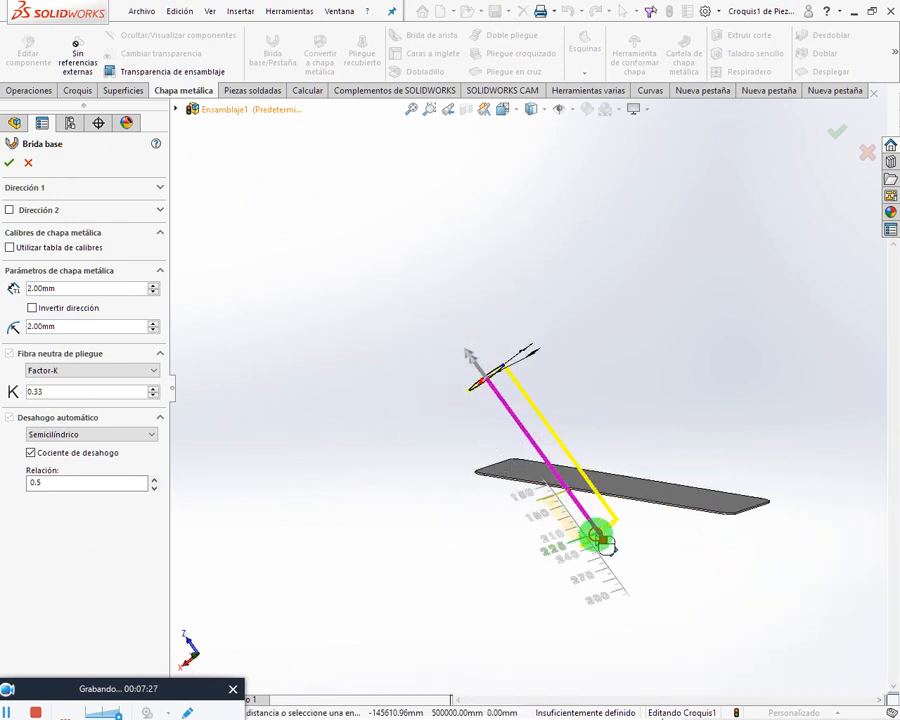
left_click(598, 535)
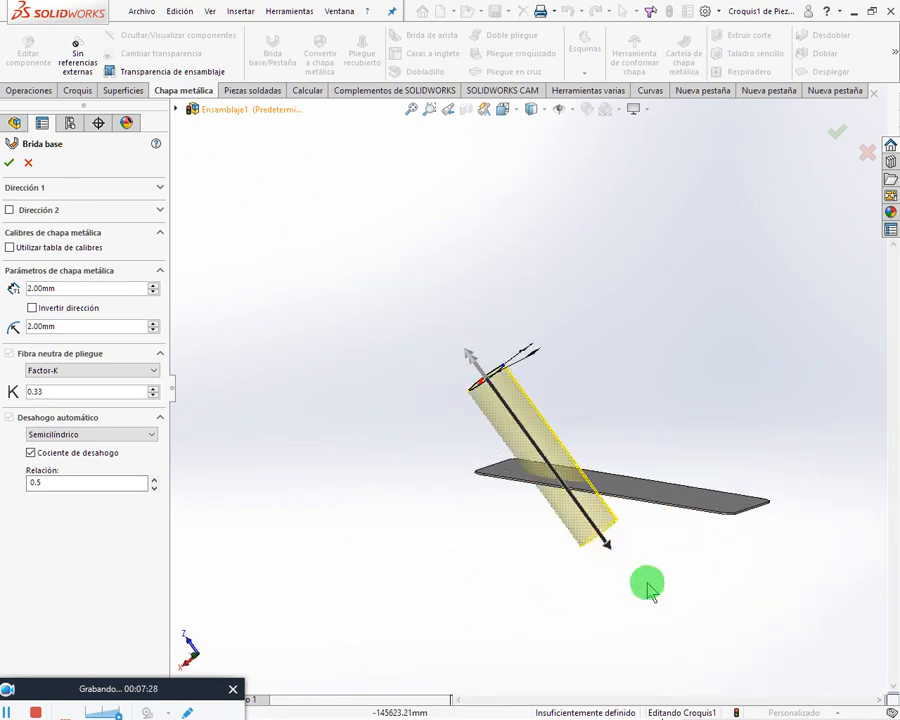
left_click(10, 164)
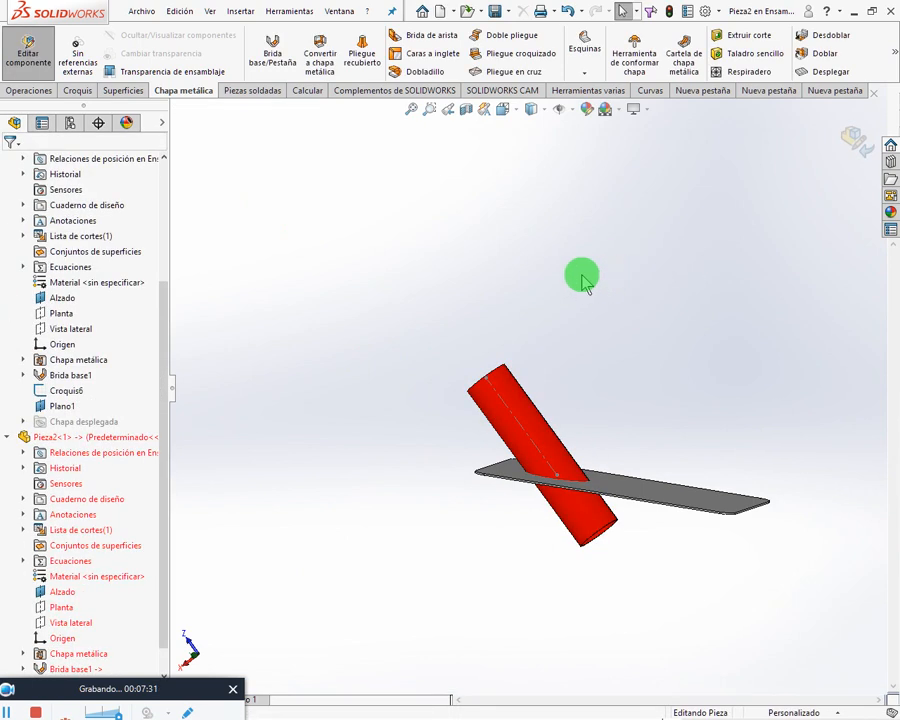
Finish editing the tube in context and open the base plate part in its own window.
middle_click_drag(583, 280, 528, 378)
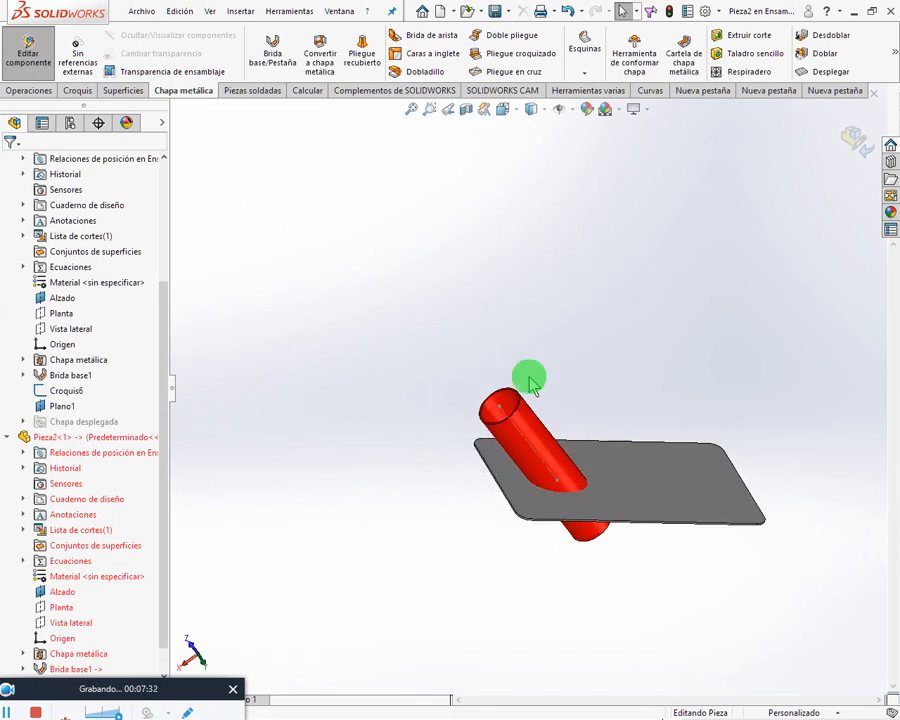
left_click(864, 154)
middle_click_drag(570, 283, 675, 462)
left_click(648, 465)
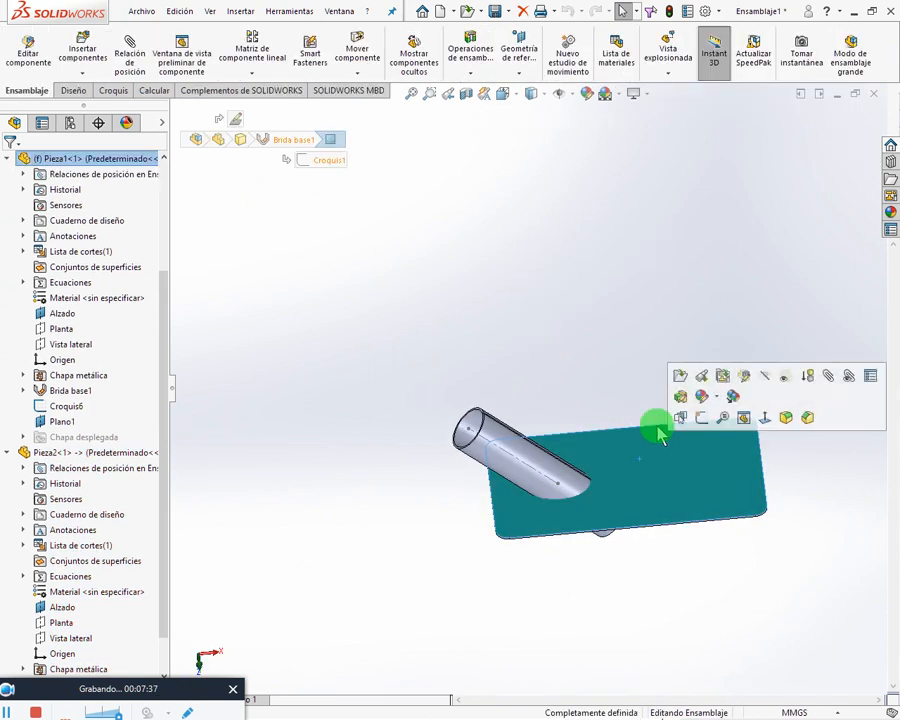
left_click(673, 374)
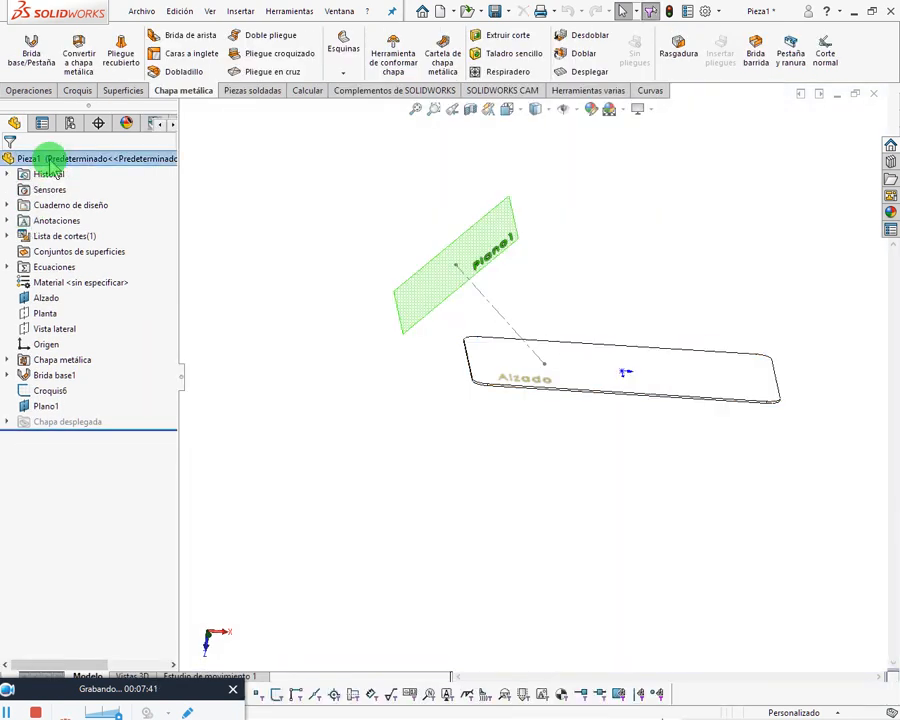
Apply a yellow colour to the whole Pieza1 part and return to the assembly.
right_click(52, 162)
left_click(100, 143)
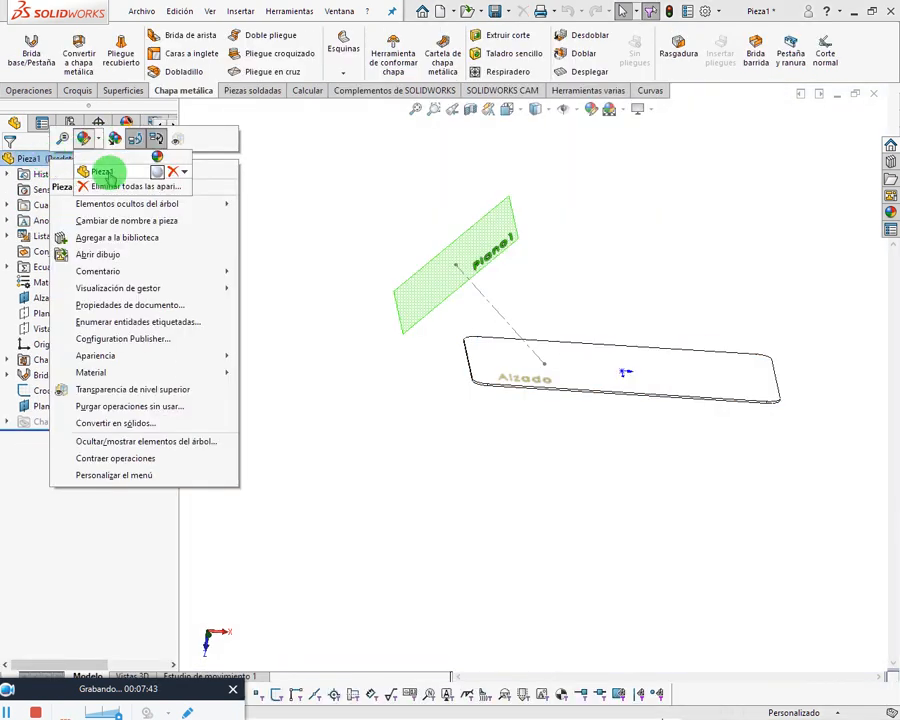
left_click(110, 174)
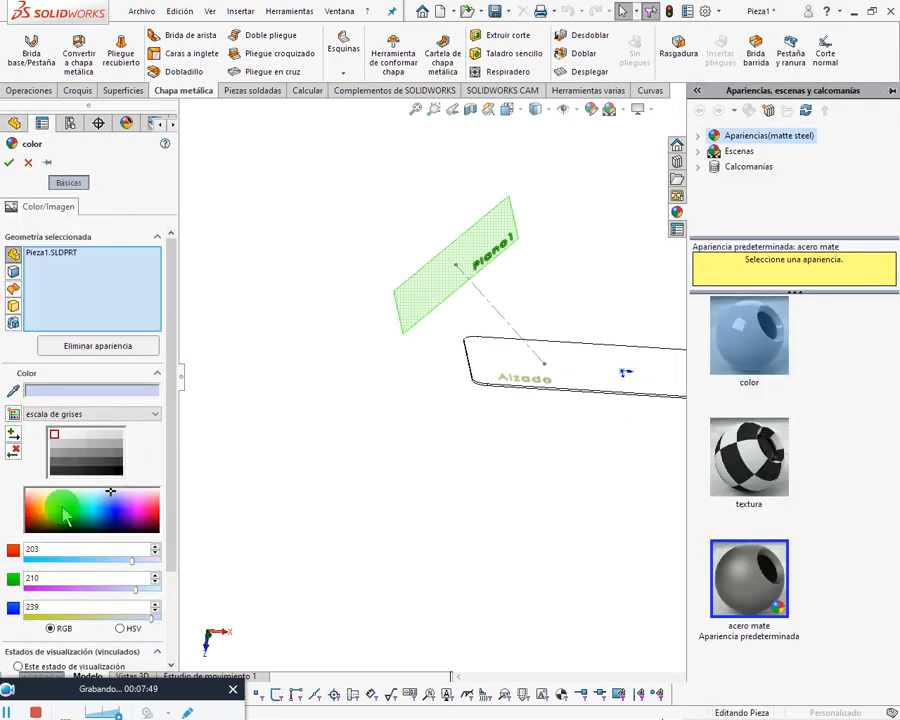
left_click(46, 510)
left_click(12, 165)
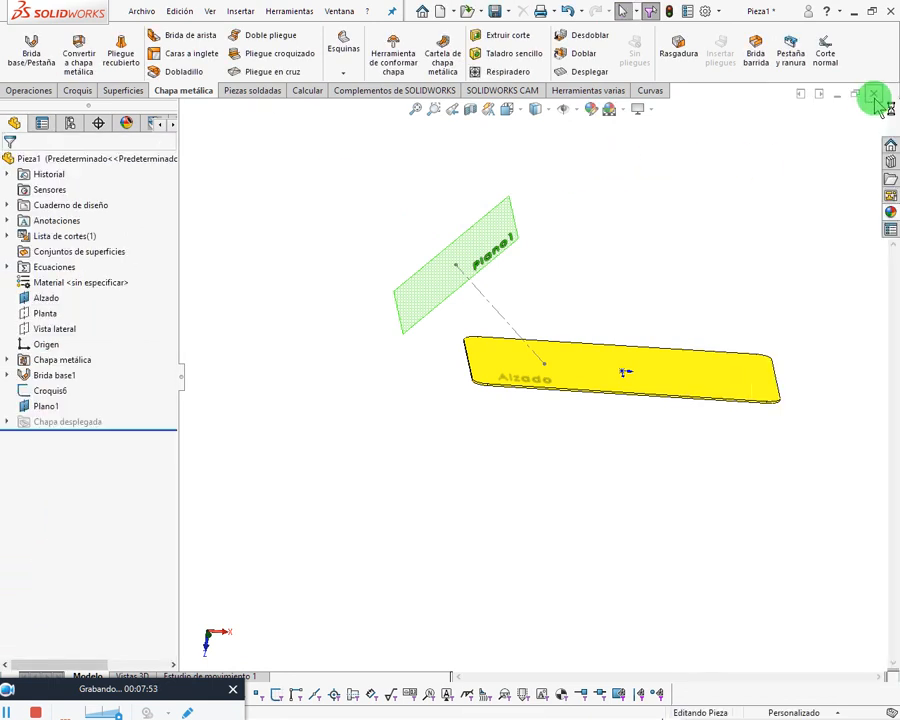
left_click(874, 94)
left_click(418, 360)
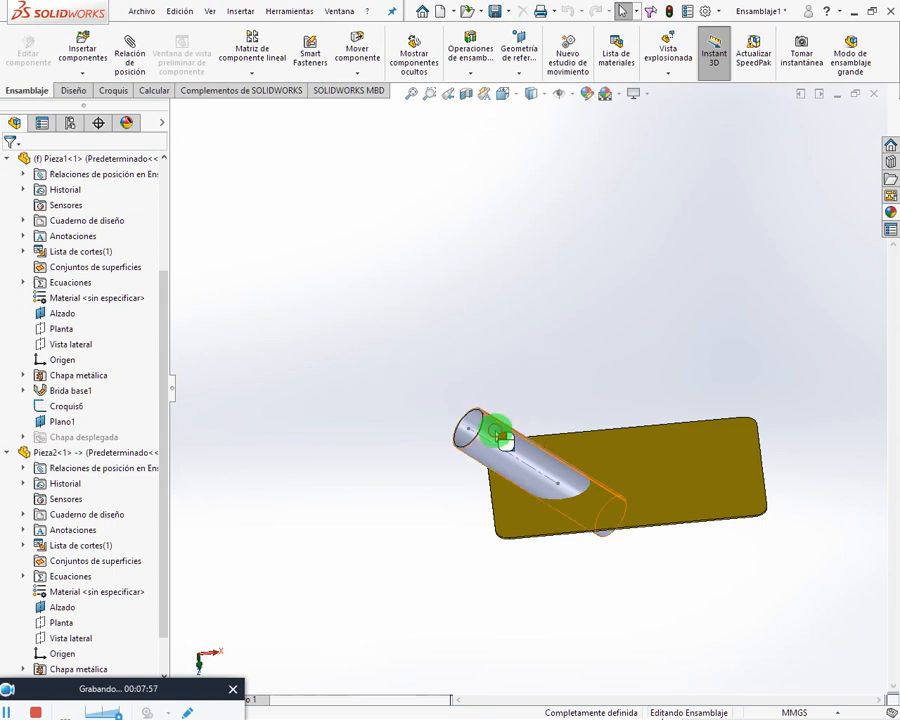
Open the tube part separately, colour the whole part orange (RGB 255, 106, 0), and close it to return to the assembly.
left_click(505, 440)
left_click(535, 358)
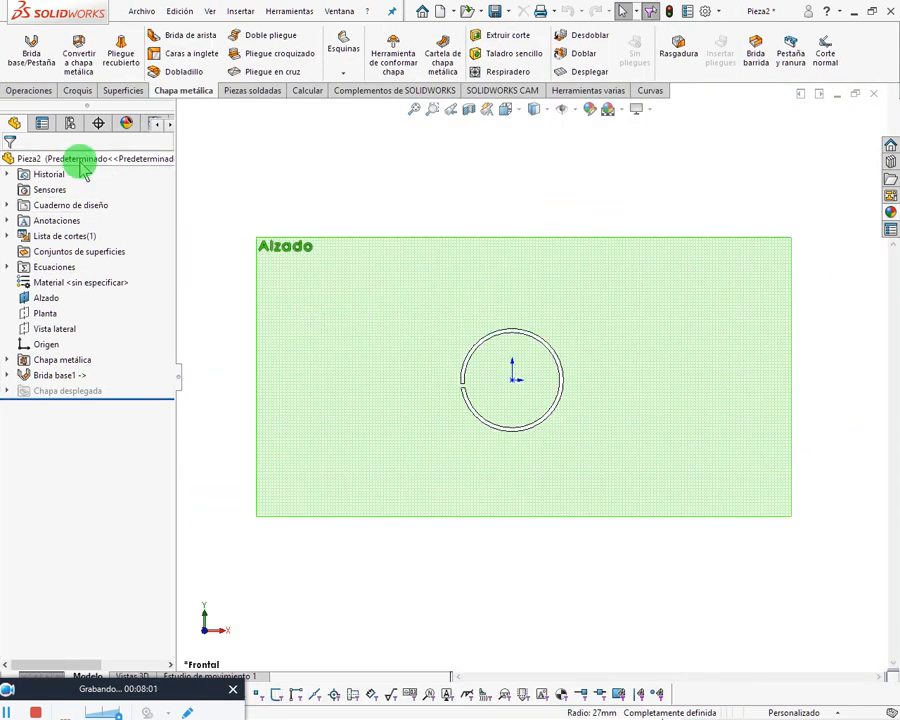
right_click(80, 160)
left_click(125, 140)
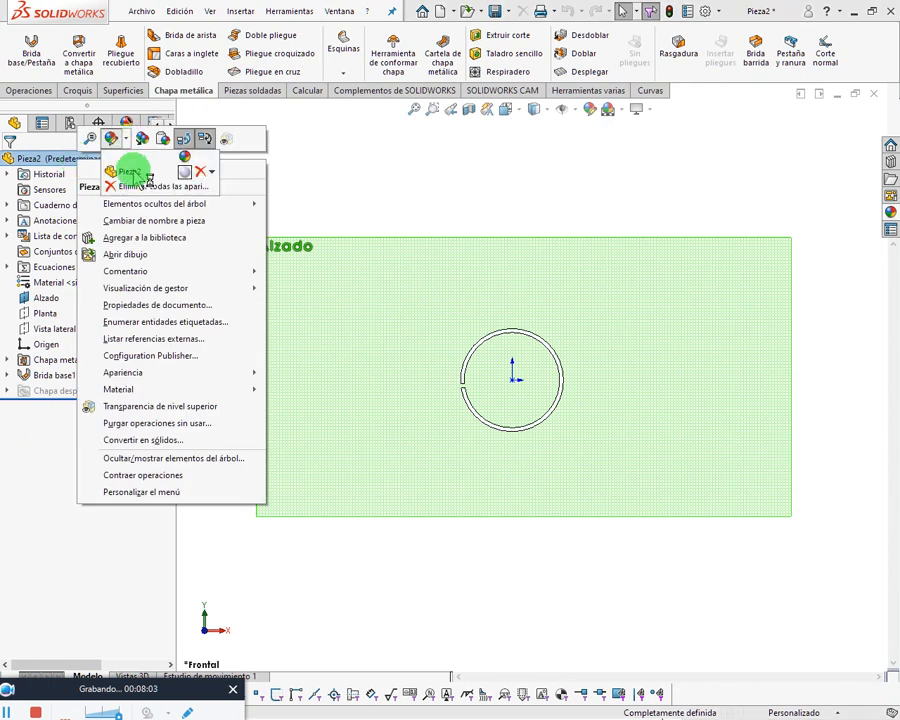
left_click(128, 172)
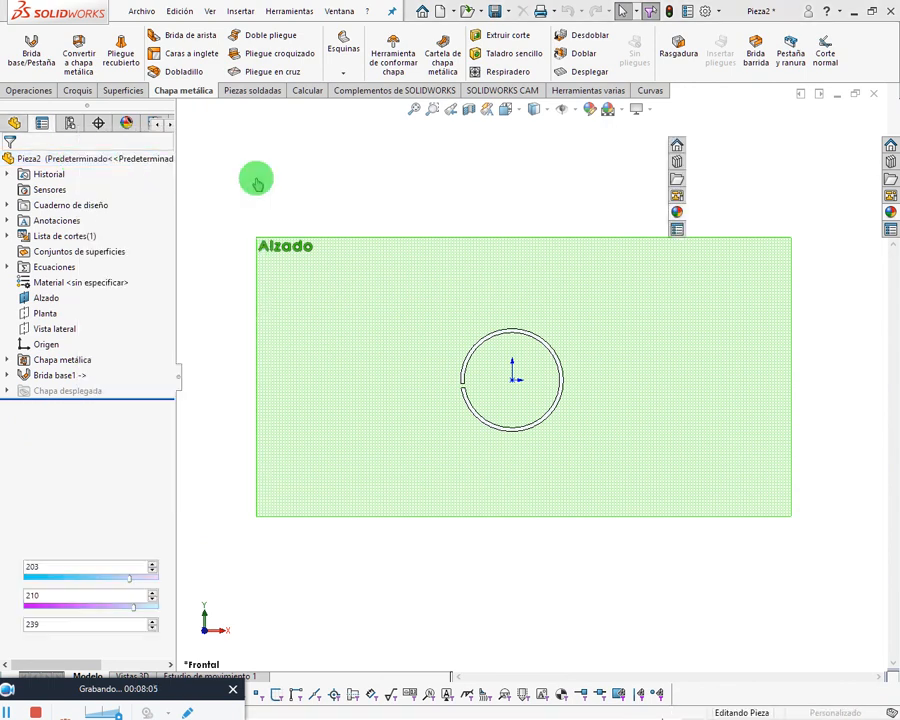
left_click(35, 513)
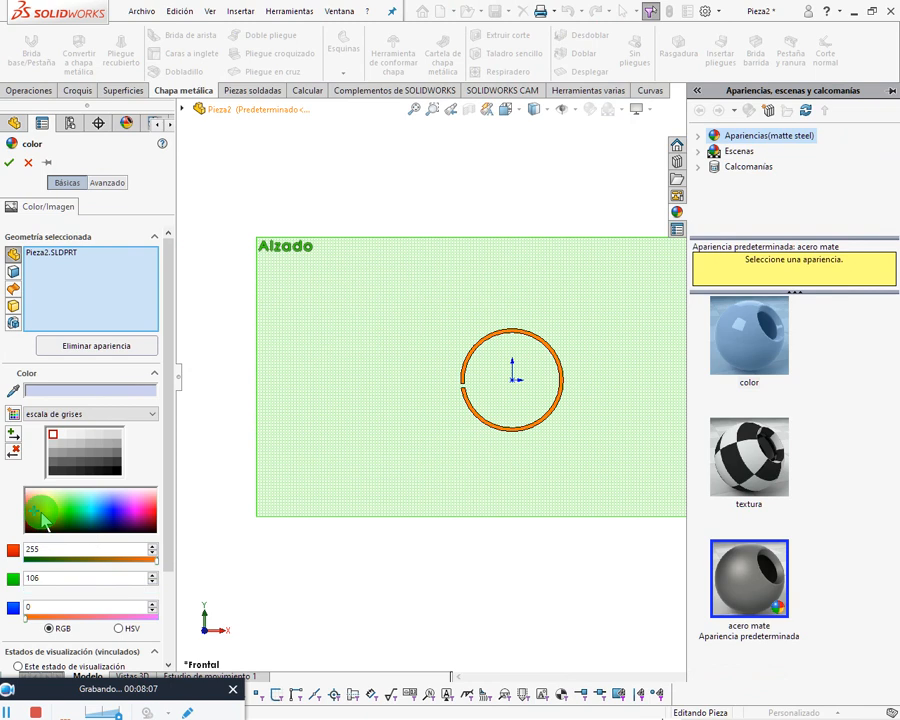
left_click(12, 164)
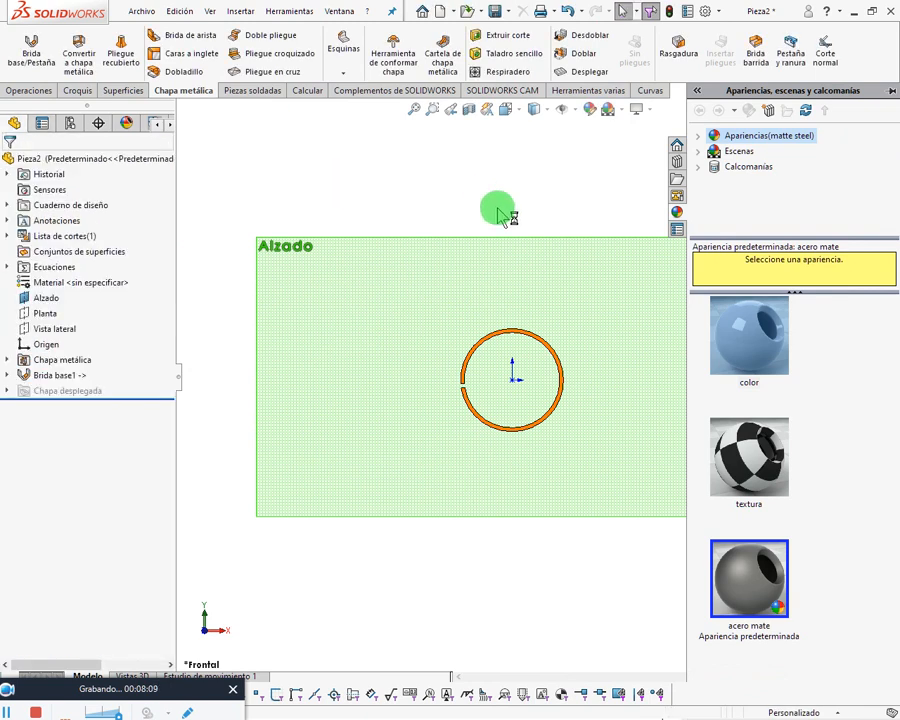
scroll(493, 211, "up", 5)
left_click(549, 213)
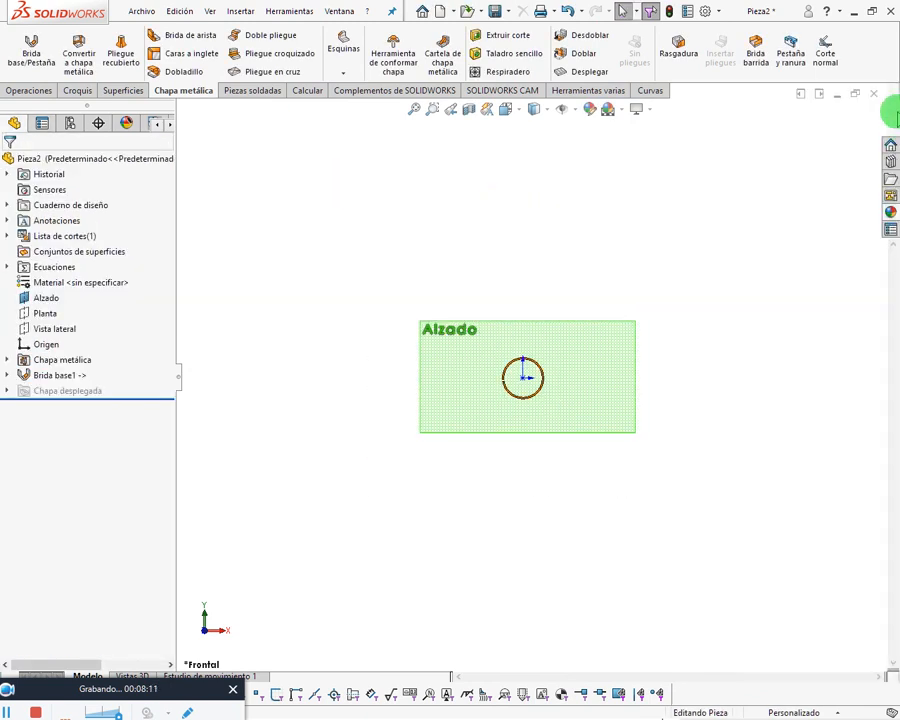
left_click(876, 95)
left_click(410, 362)
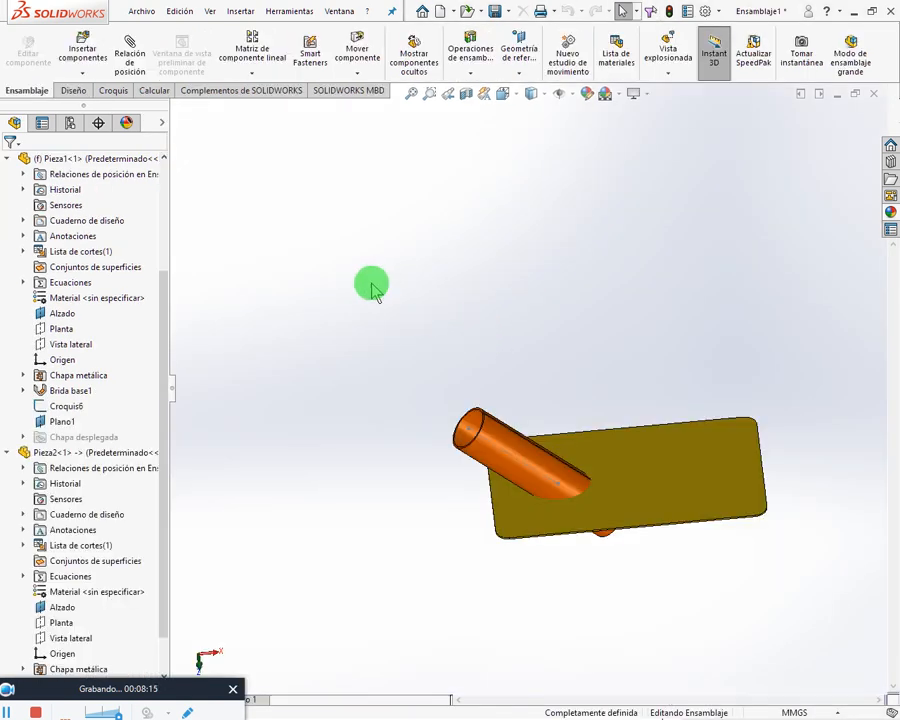
Collapse the Pieza1 and Pieza2 components in the assembly's feature tree.
left_click_drag(165, 353, 201, 225)
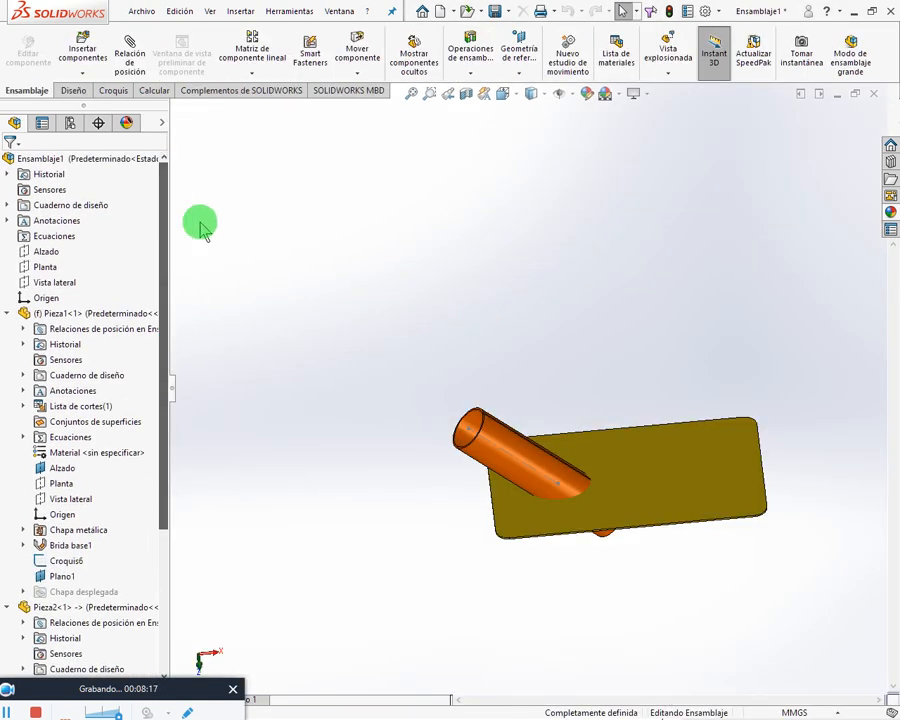
left_click(58, 160)
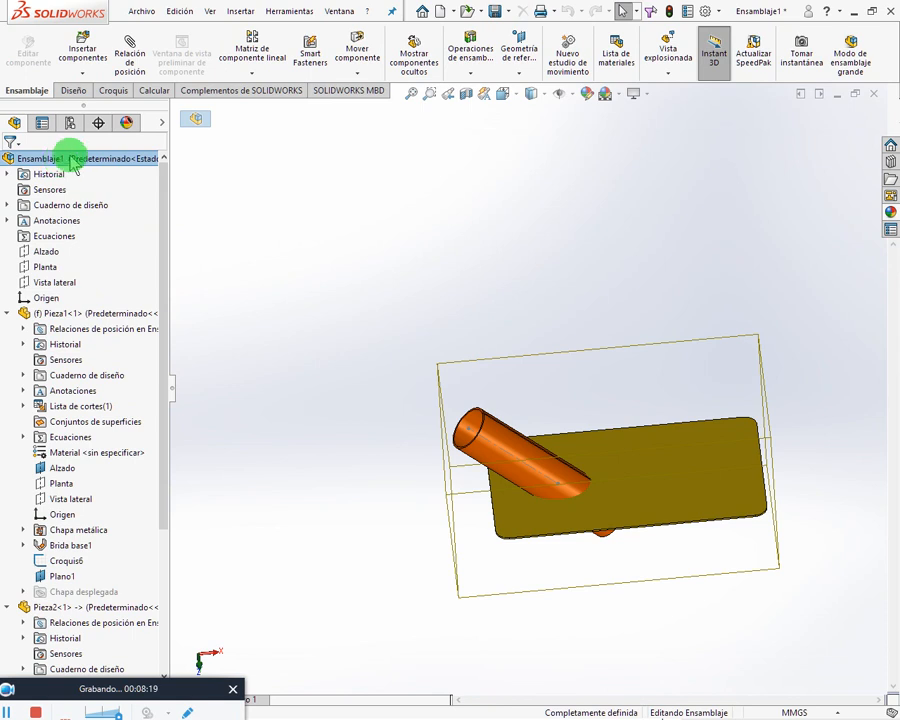
middle_click_drag(391, 214, 393, 402)
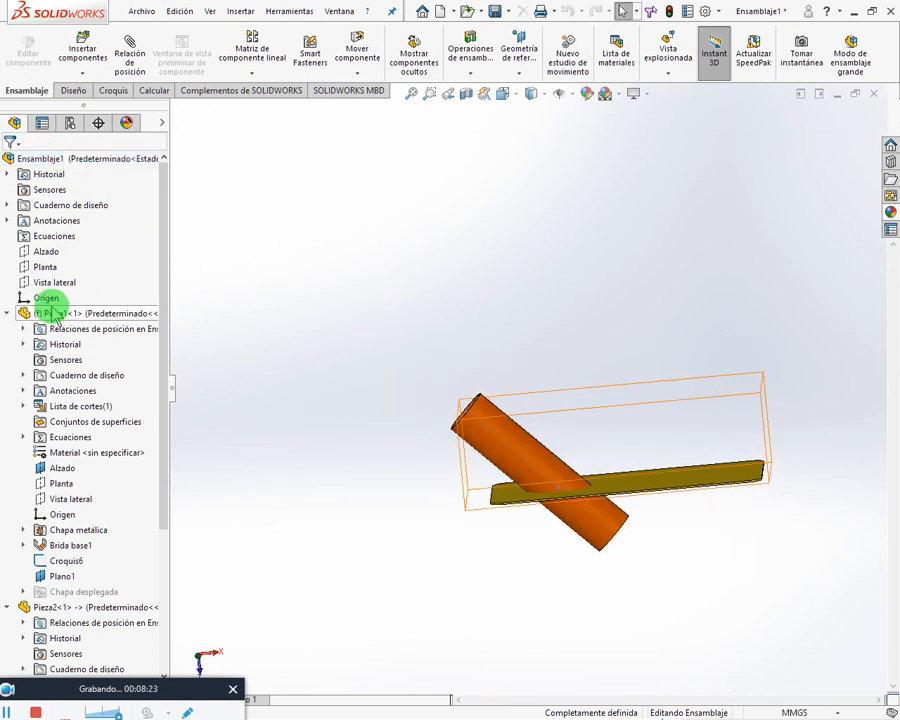
left_click(8, 314)
left_click(8, 329)
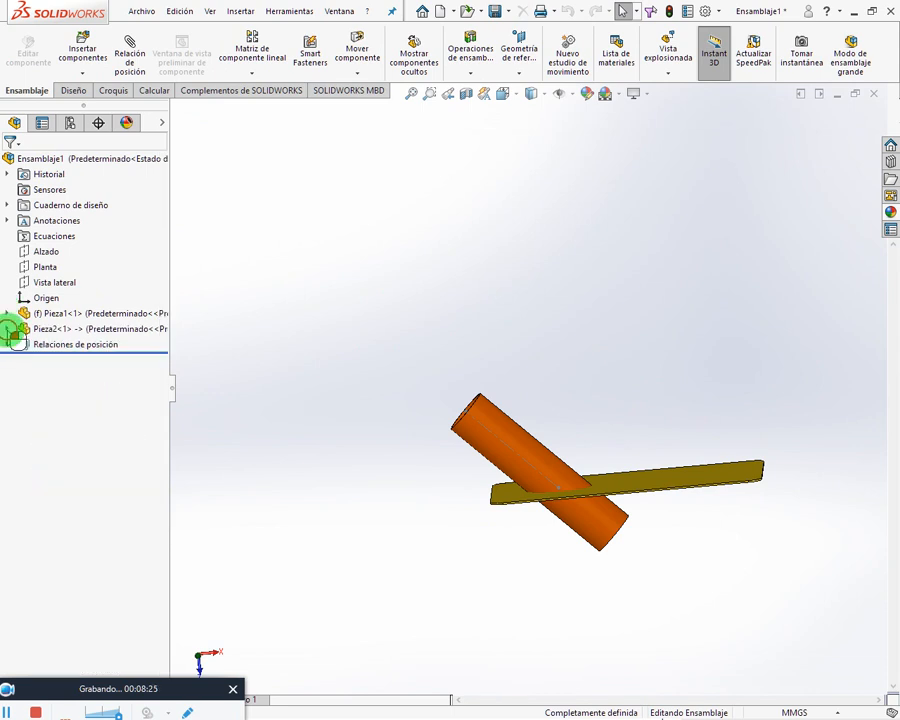
Inspect where the tube crosses the plate and check the exercise sheet for the clearance required around the base cuts.
middle_click_drag(400, 283, 655, 660)
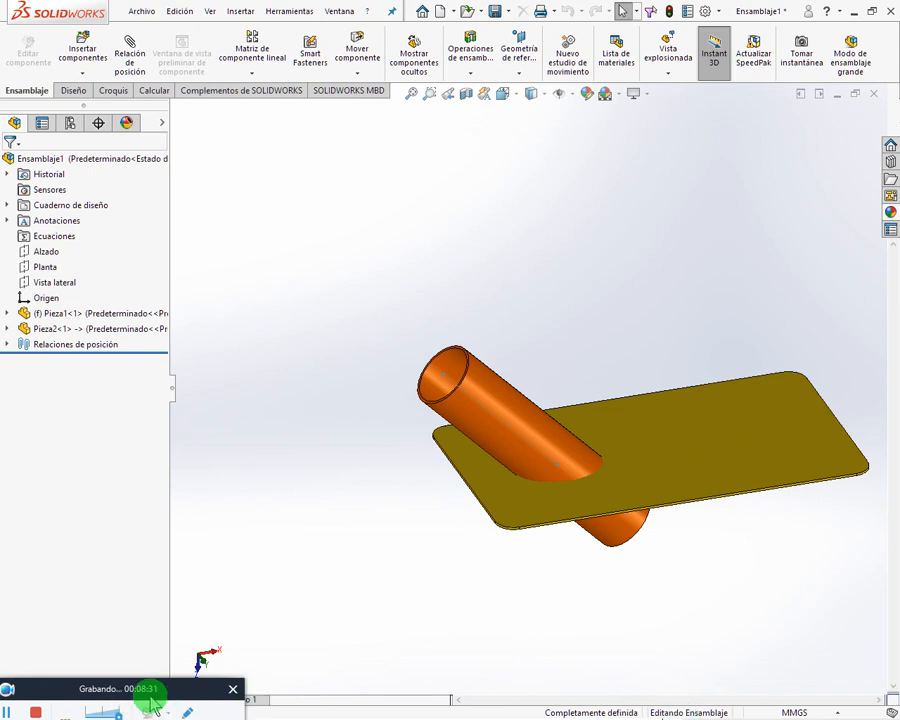
middle_click_drag(205, 703, 582, 318)
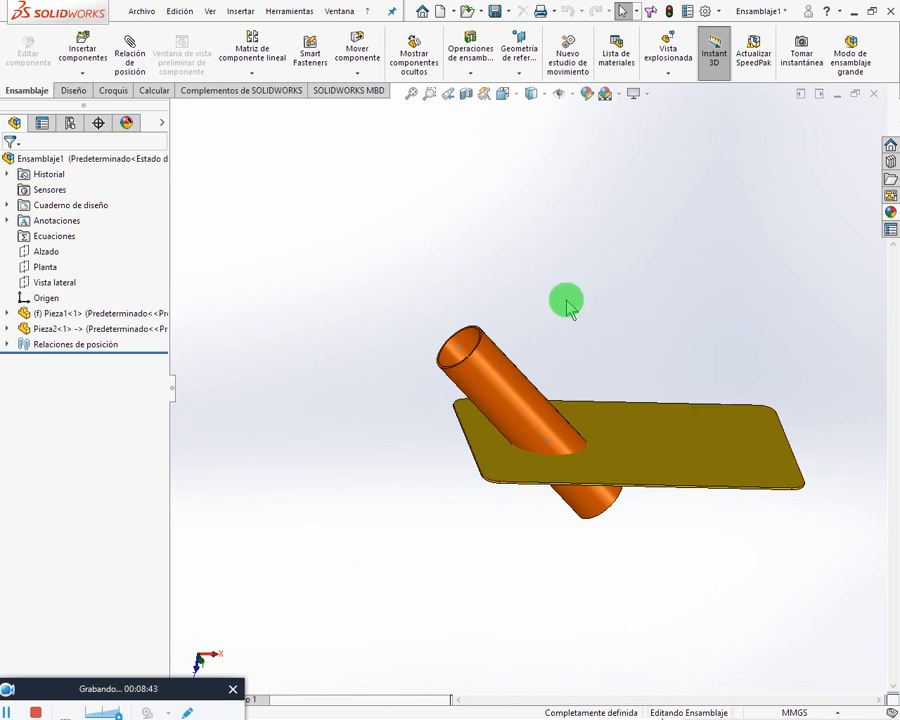
key("alt+Tab")
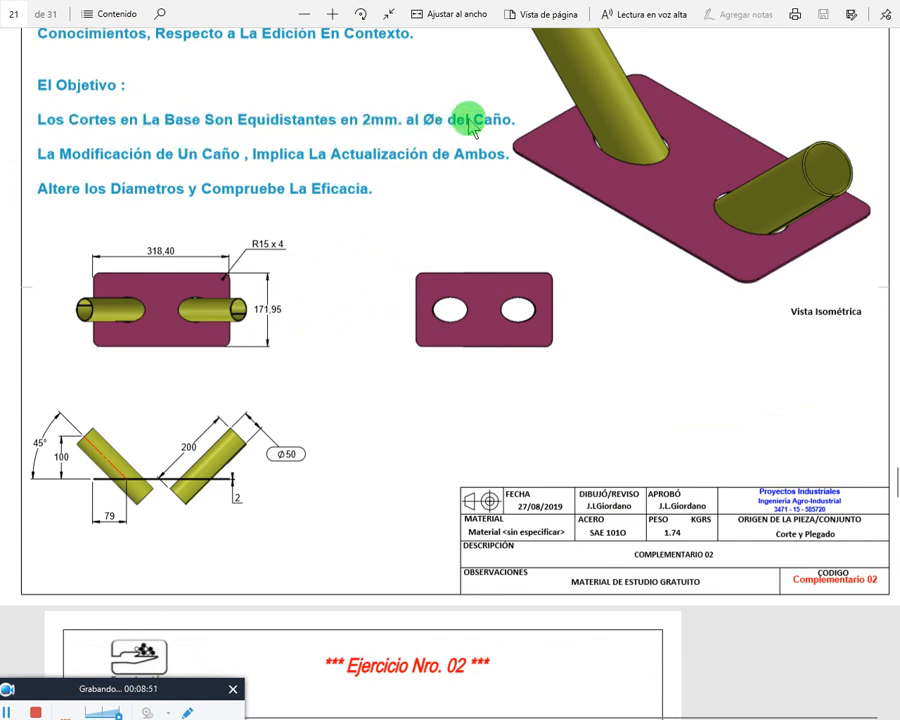
key("alt+Tab")
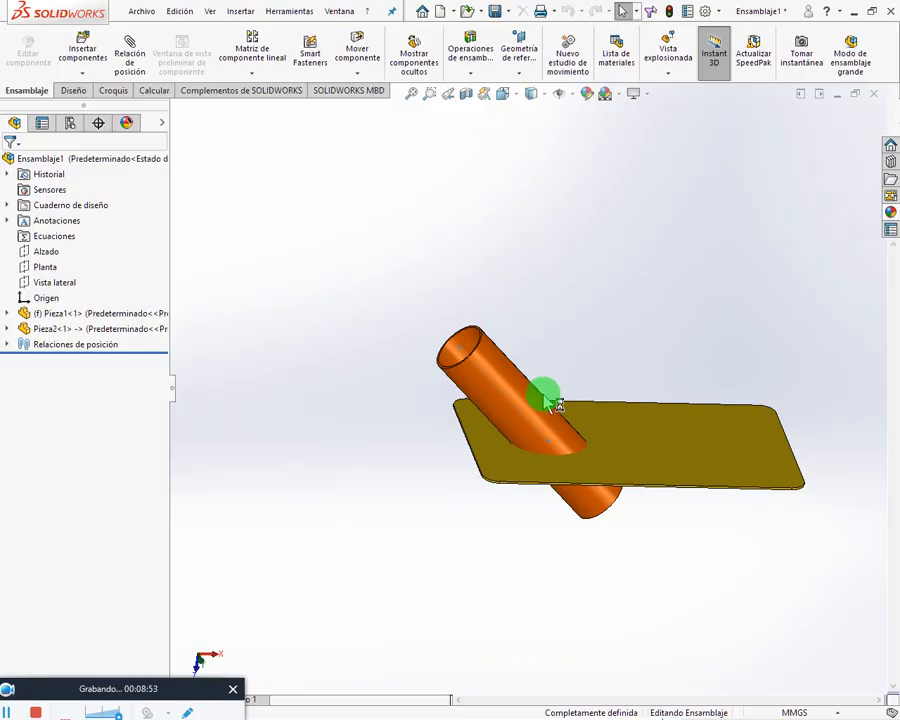
scroll(394, 358, "down", 3)
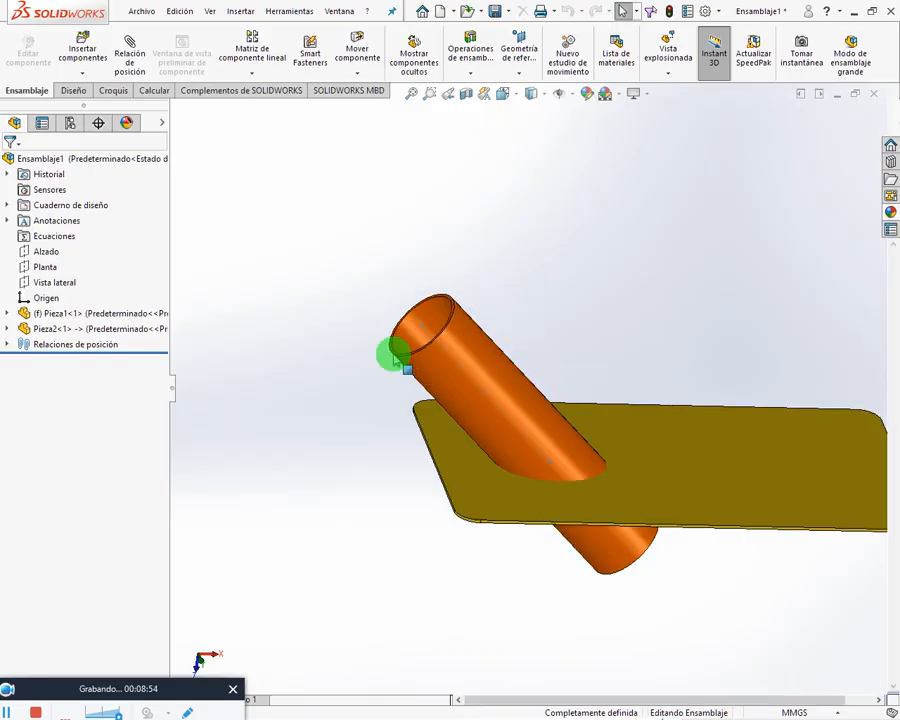
Open the tube part in its own window and start a sketch on its ring-shaped end face.
left_click(476, 361)
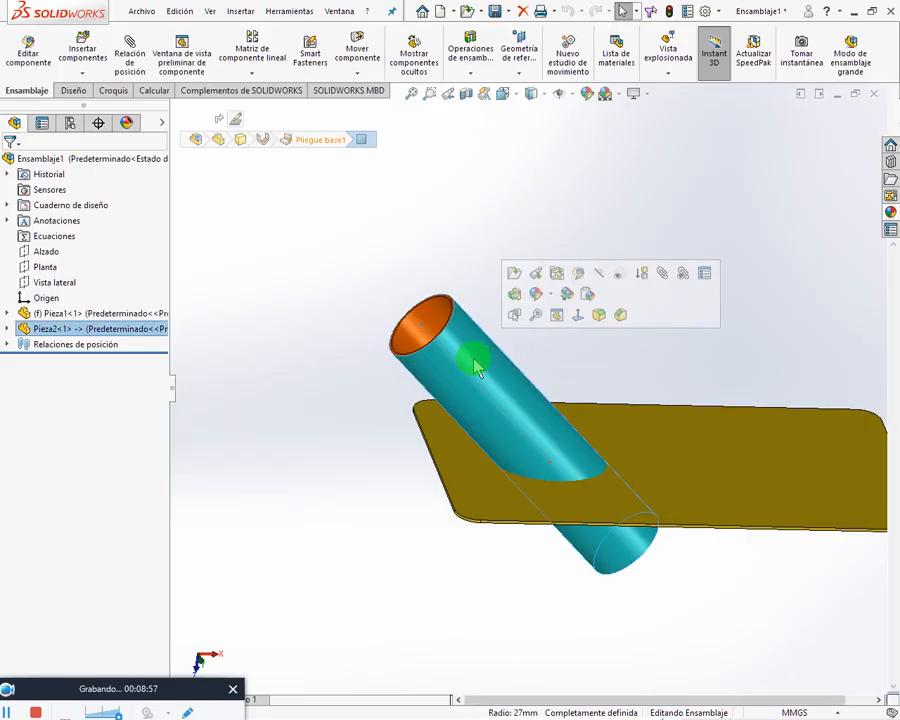
left_click(515, 281)
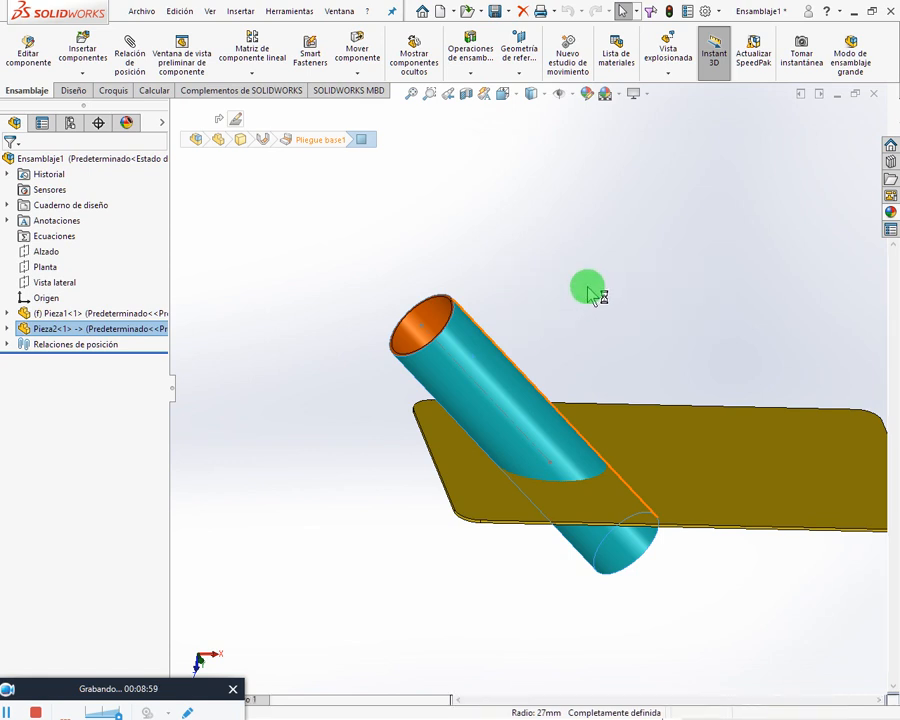
scroll(520, 376, "down", 5)
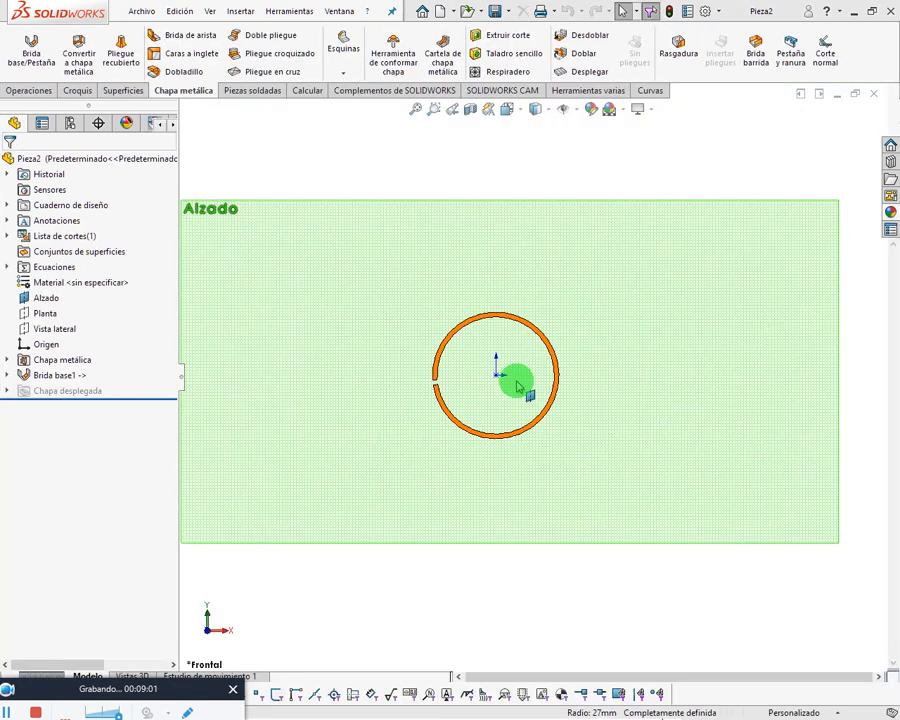
scroll(499, 392, "up", 3)
mouse_move(478, 408)
middle_mouse_down()
mouse_move(418, 402)
mouse_move(420, 321)
mouse_move(404, 478)
middle_mouse_up()
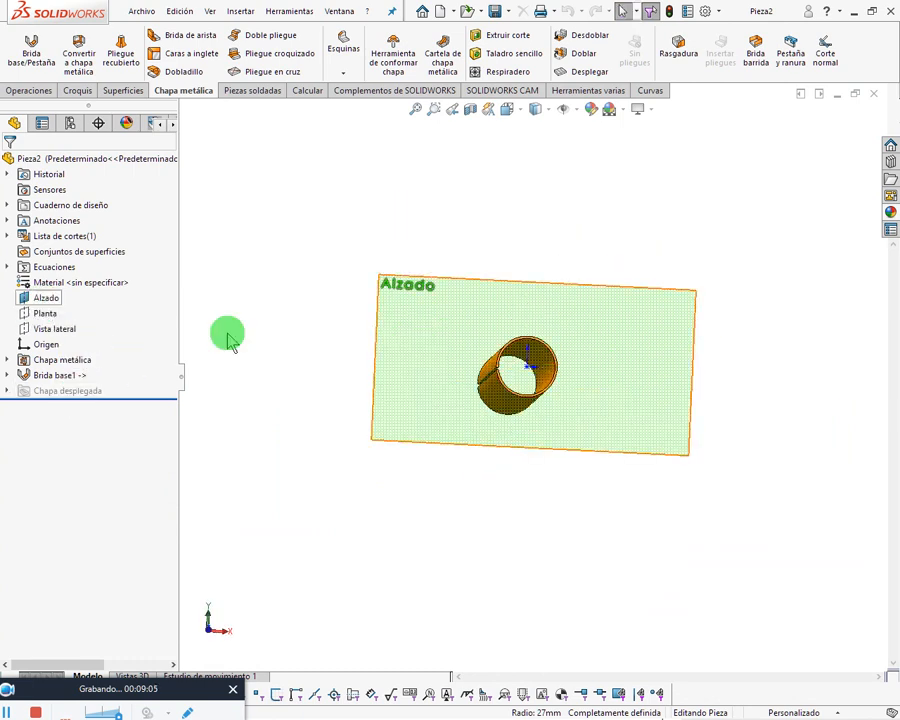
scroll(519, 356, "down", 3)
scroll(518, 358, "down", 5)
left_click(496, 298)
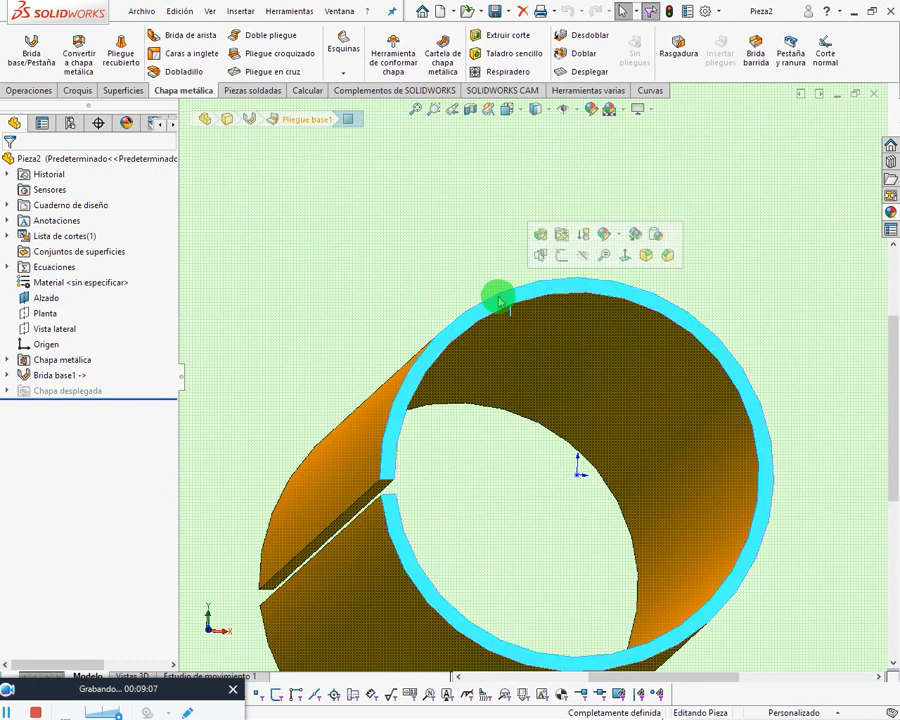
left_click(560, 256)
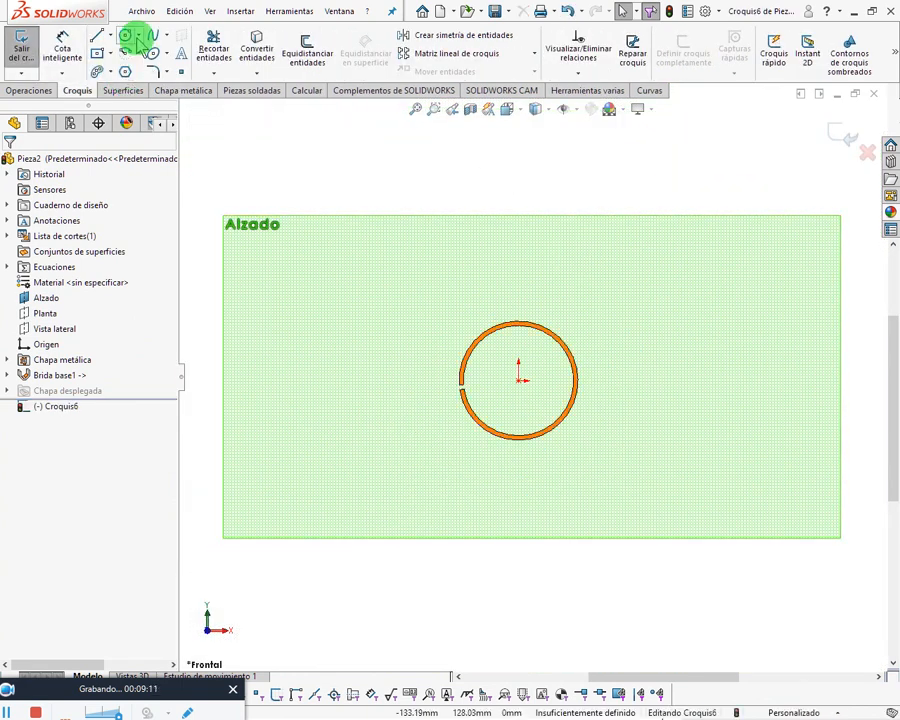
Sketch a circle centred on the origin, larger than the tube's outer diameter.
left_click(138, 36)
left_click(155, 54)
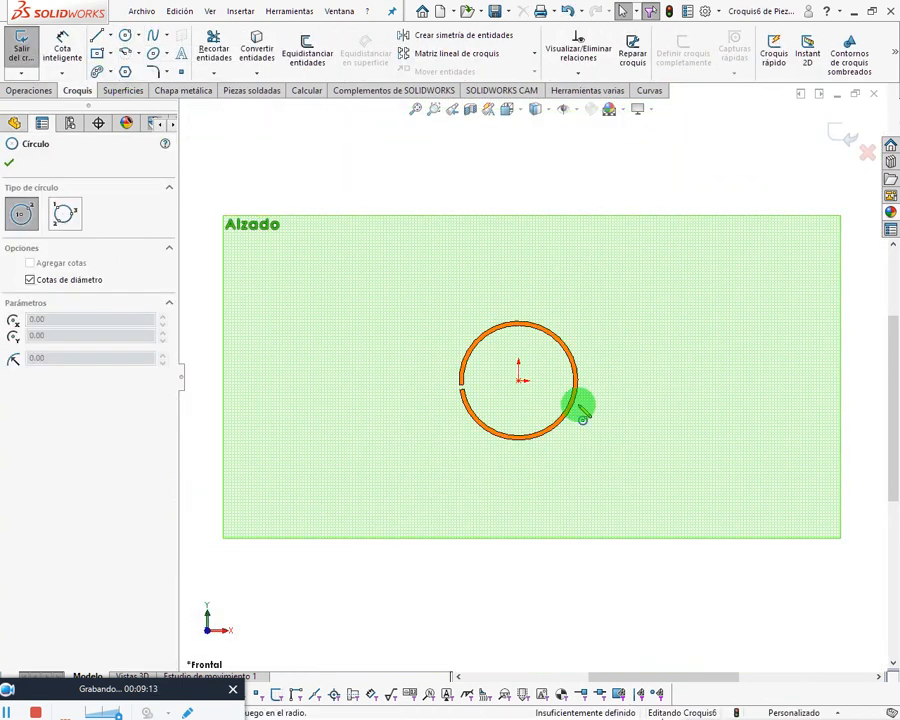
scroll(500, 374, "down", 4)
left_click(470, 358)
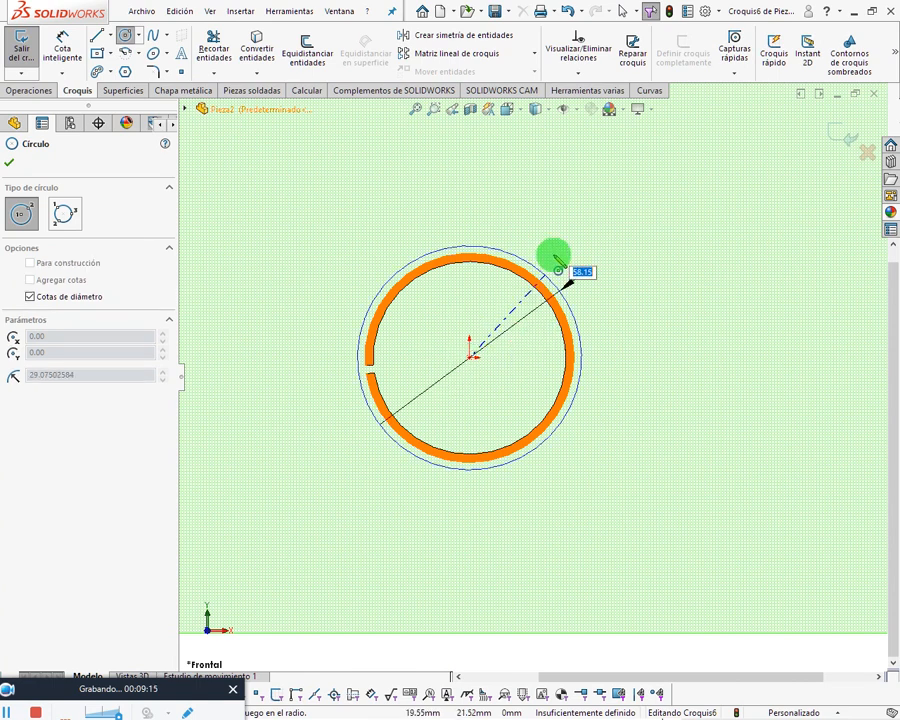
left_click(573, 243)
key("Escape")
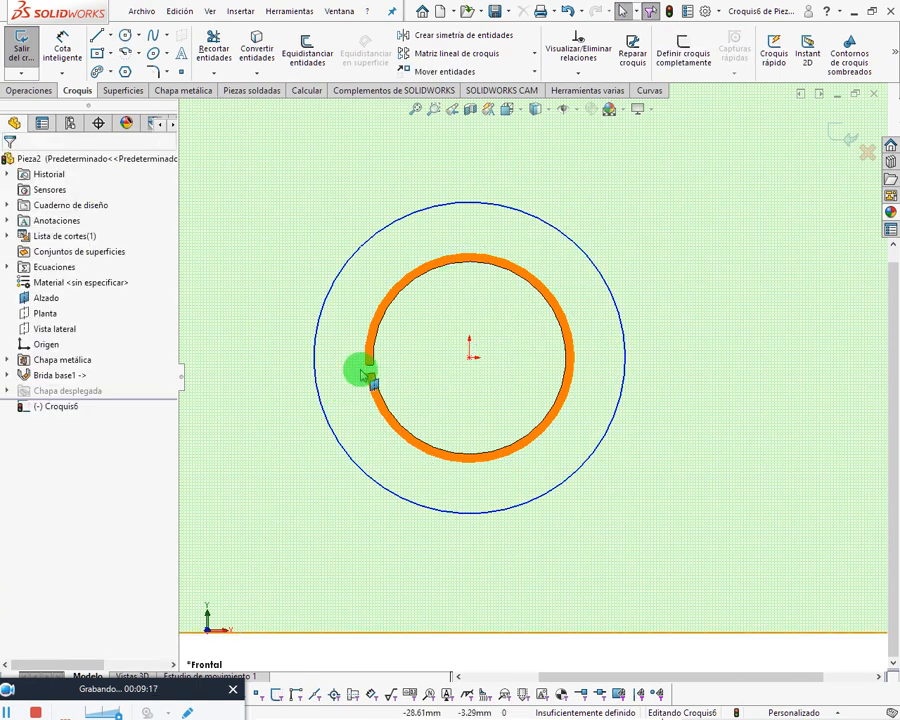
Add an Equal relation between the sketched circle and the tube's outer edge.
left_click(366, 370)
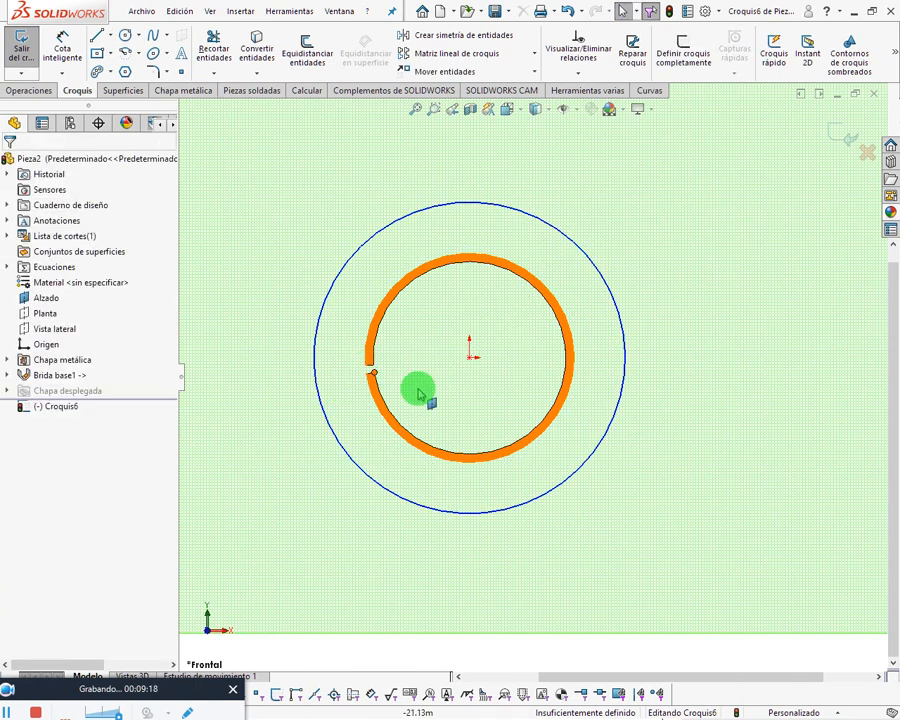
left_click(426, 265)
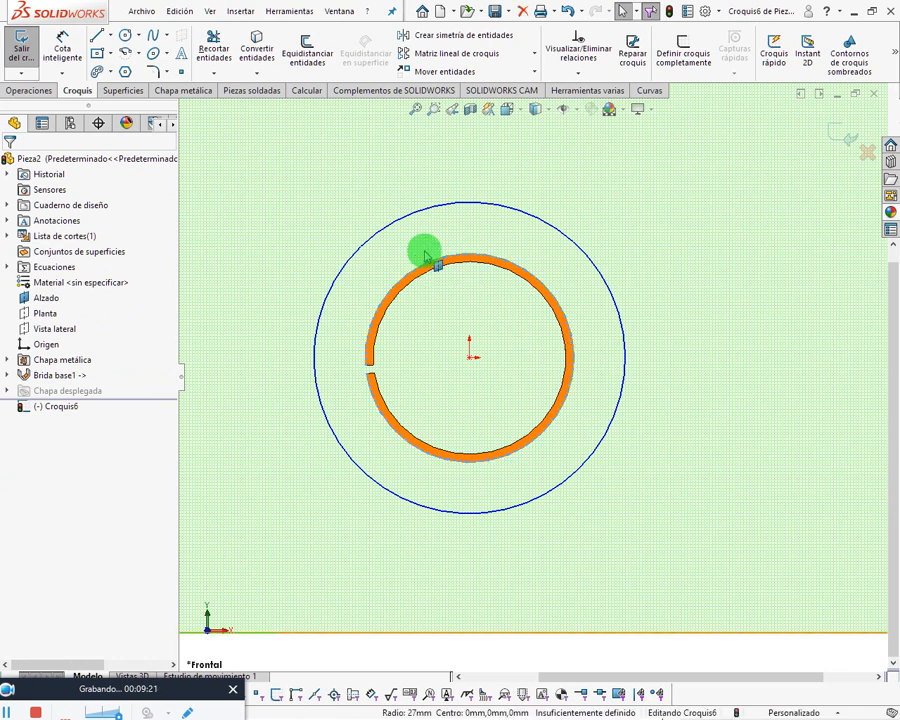
left_click(404, 214, "ctrl")
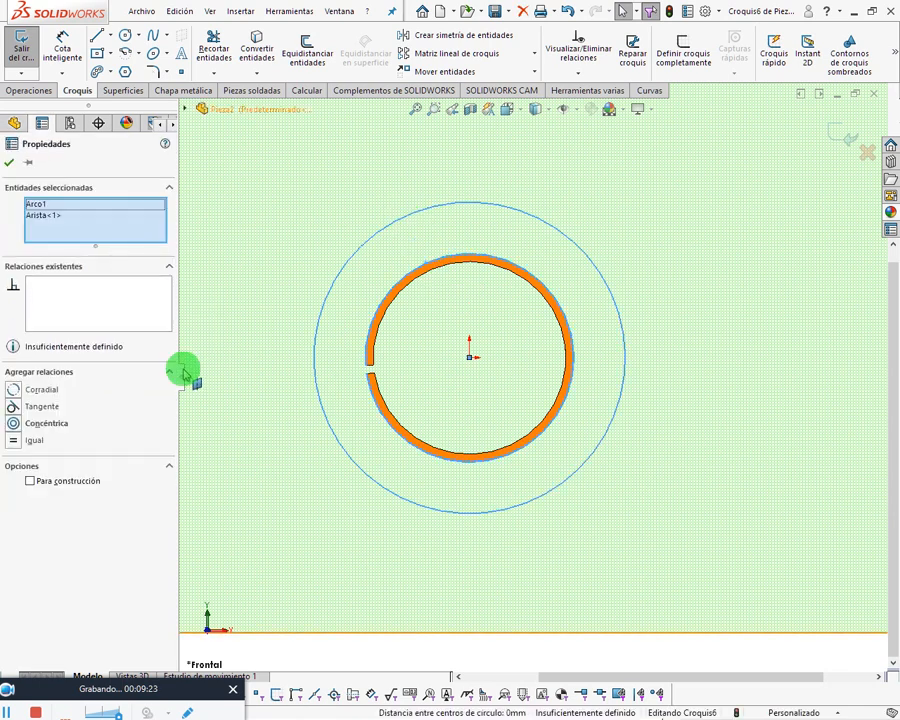
left_click(45, 442)
left_click(9, 162)
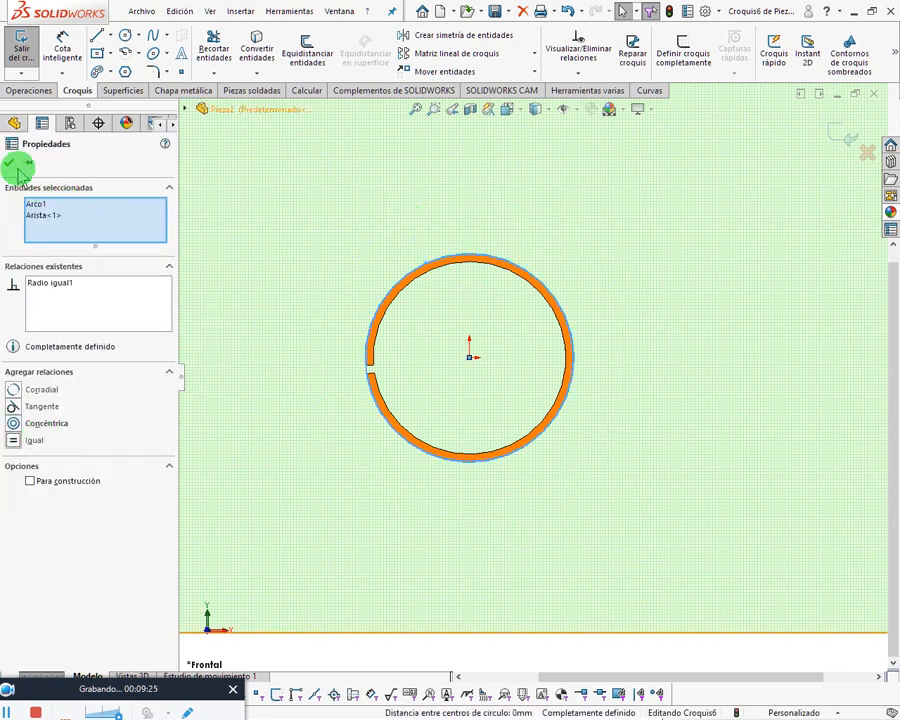
left_click(424, 268)
left_click(595, 249)
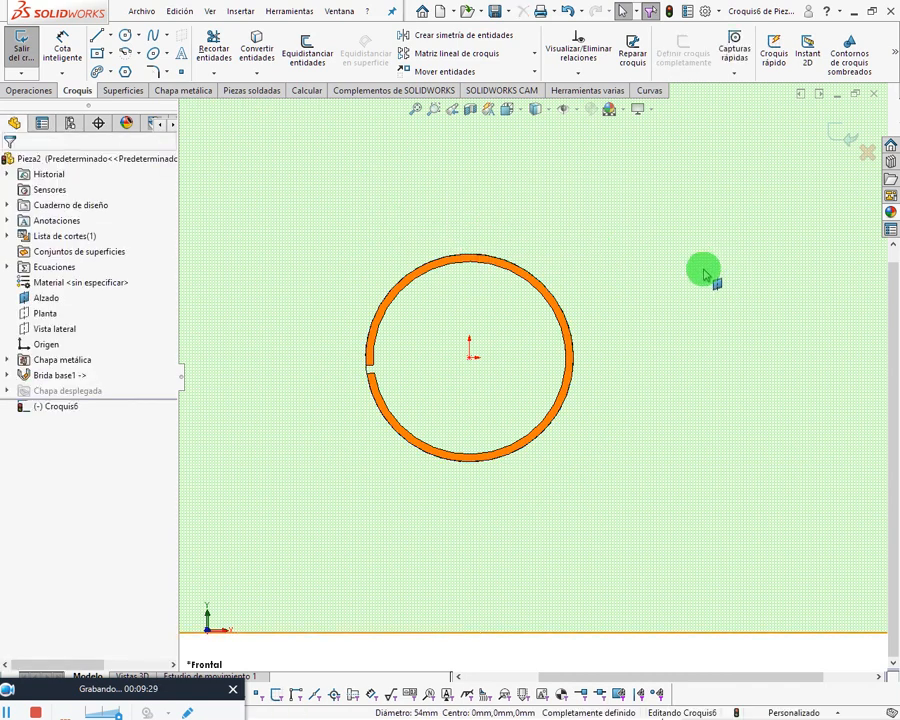
Offset the circle 2 mm outwards and check the clearance against the exercise sheet.
left_click(303, 50)
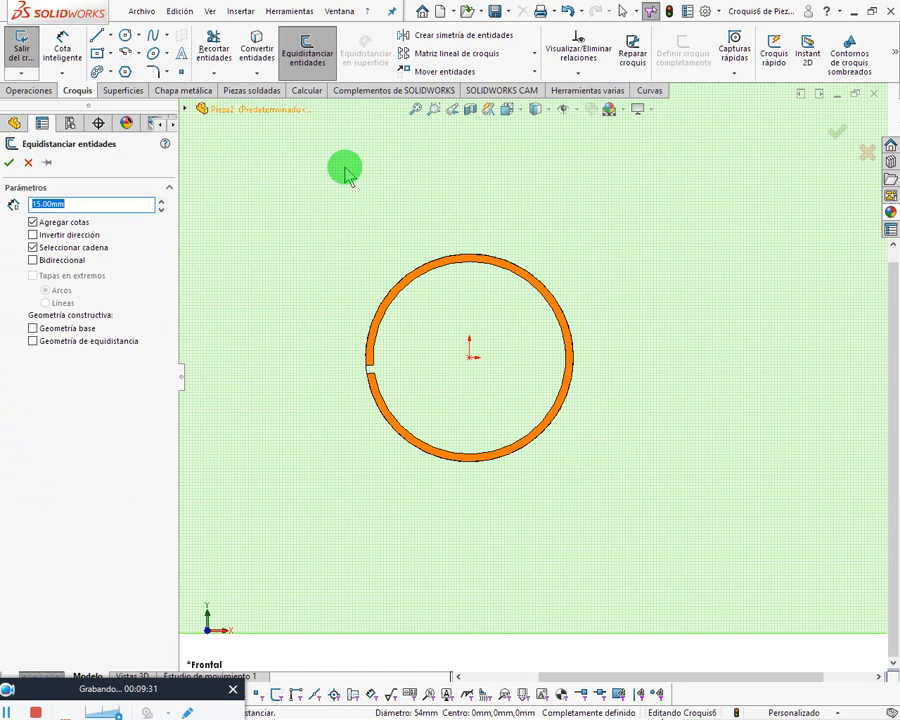
left_click(421, 272)
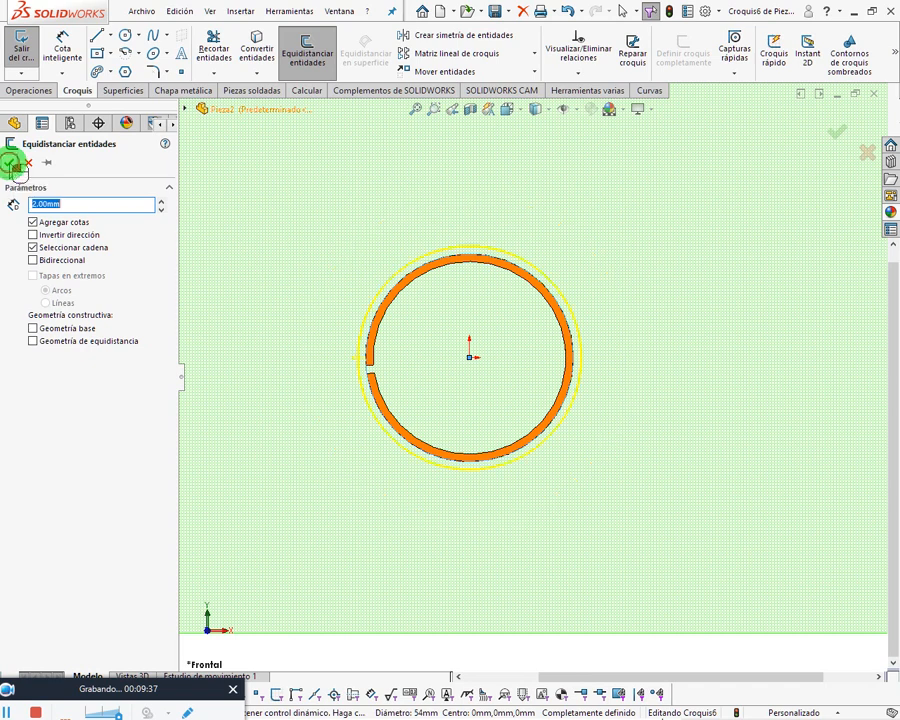
key("Return")
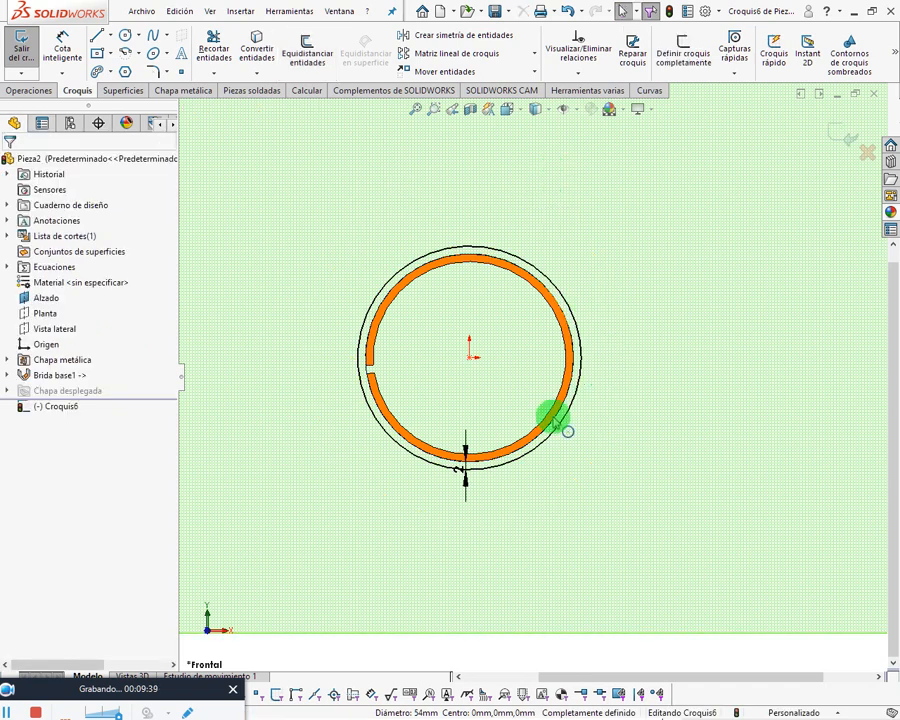
scroll(555, 425, "down", 2)
scroll(555, 425, "down", 2)
scroll(541, 425, "up", 5)
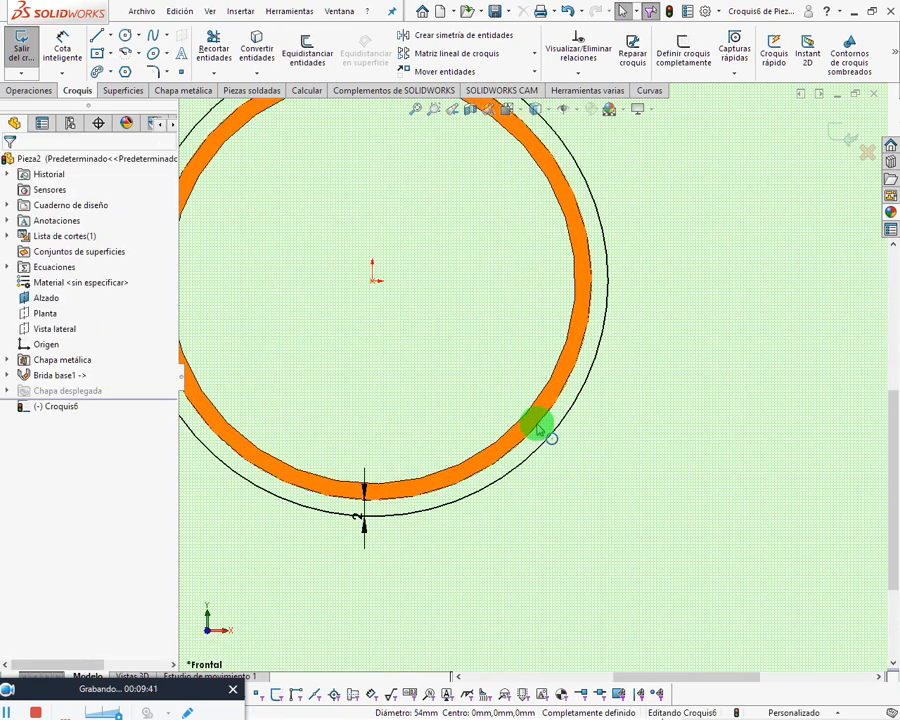
scroll(573, 448, "up", 2)
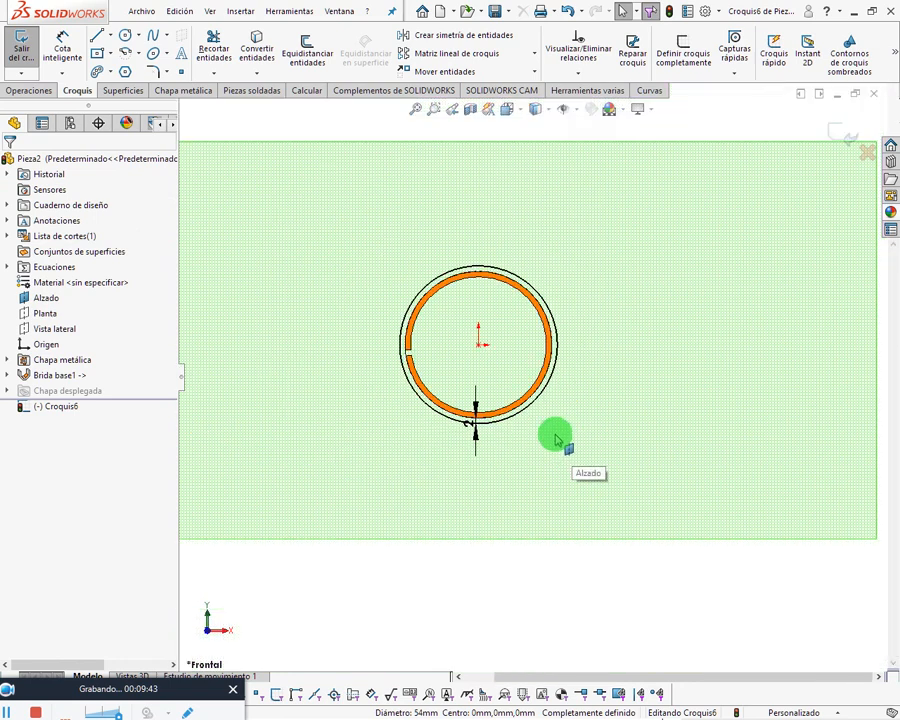
key("alt+Tab")
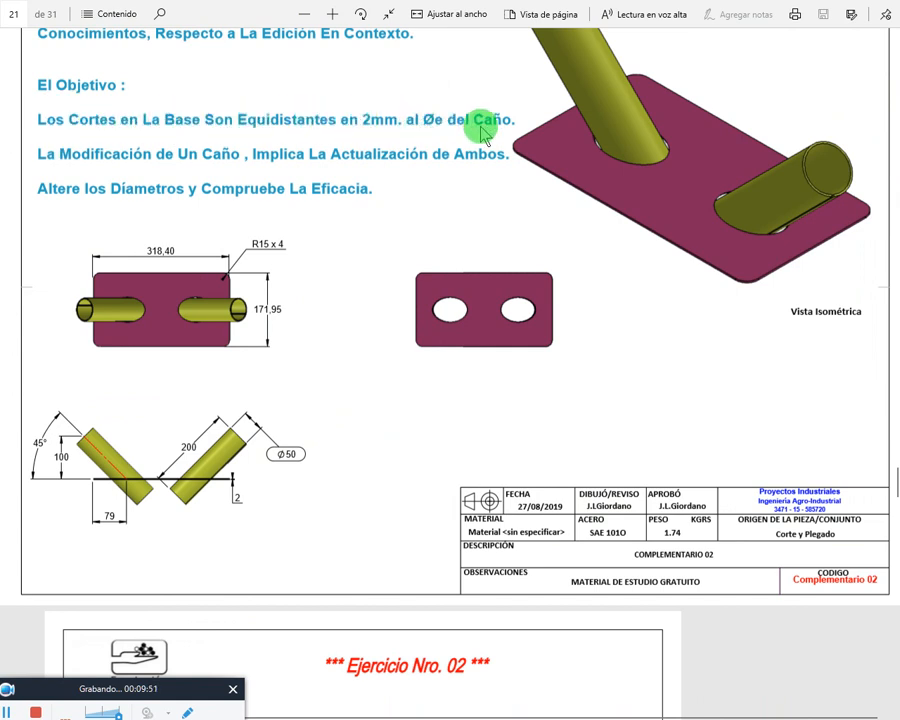
key("alt+Tab")
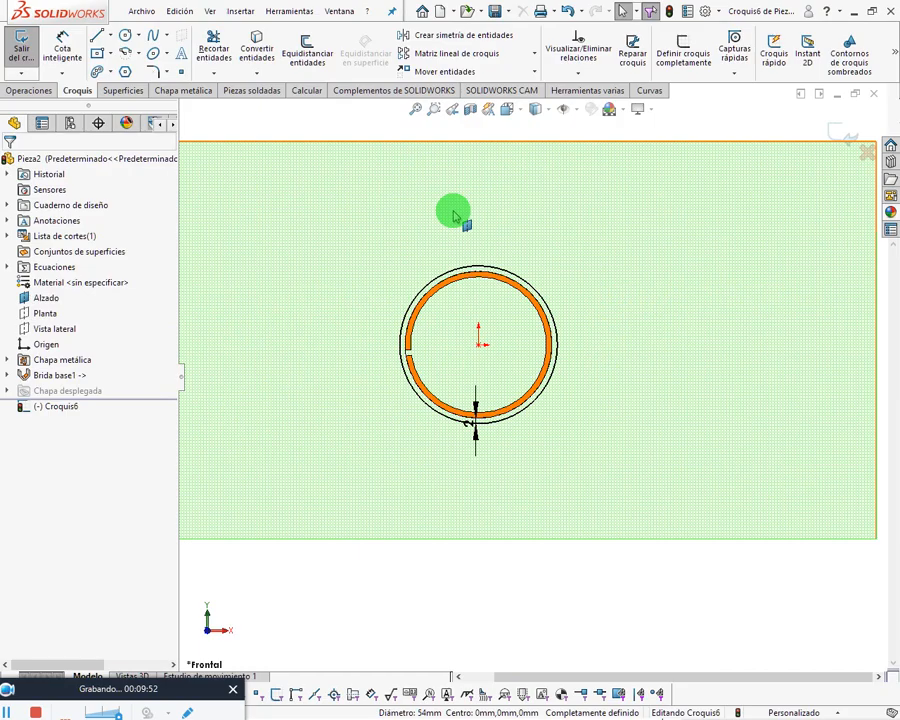
Exit the sketch, close Pieza2 saving its changes, and rebuild the assembly.
left_click(845, 136)
left_click(871, 97)
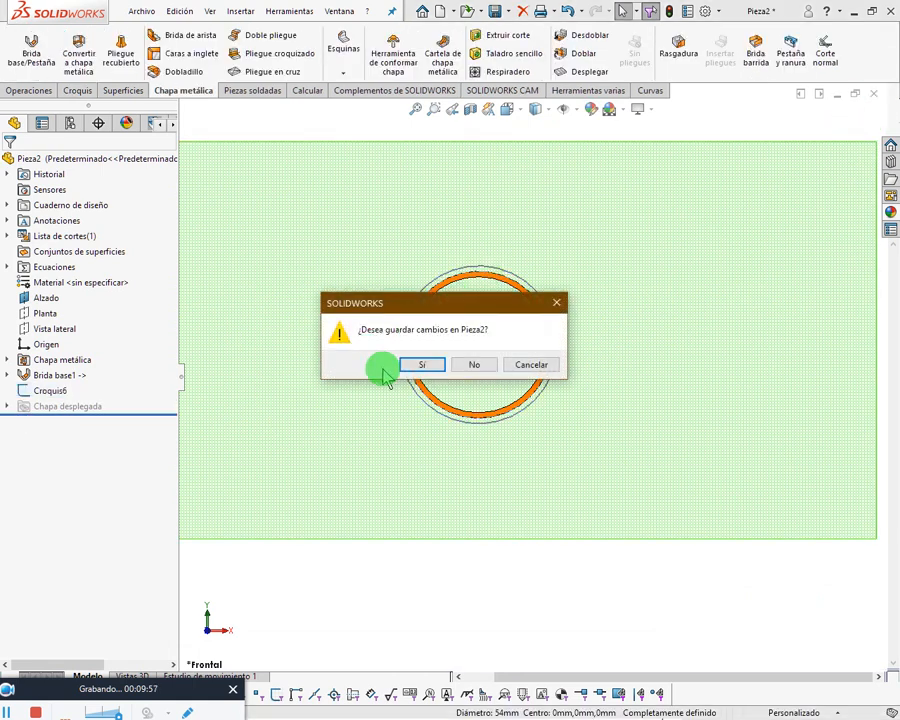
left_click(408, 362)
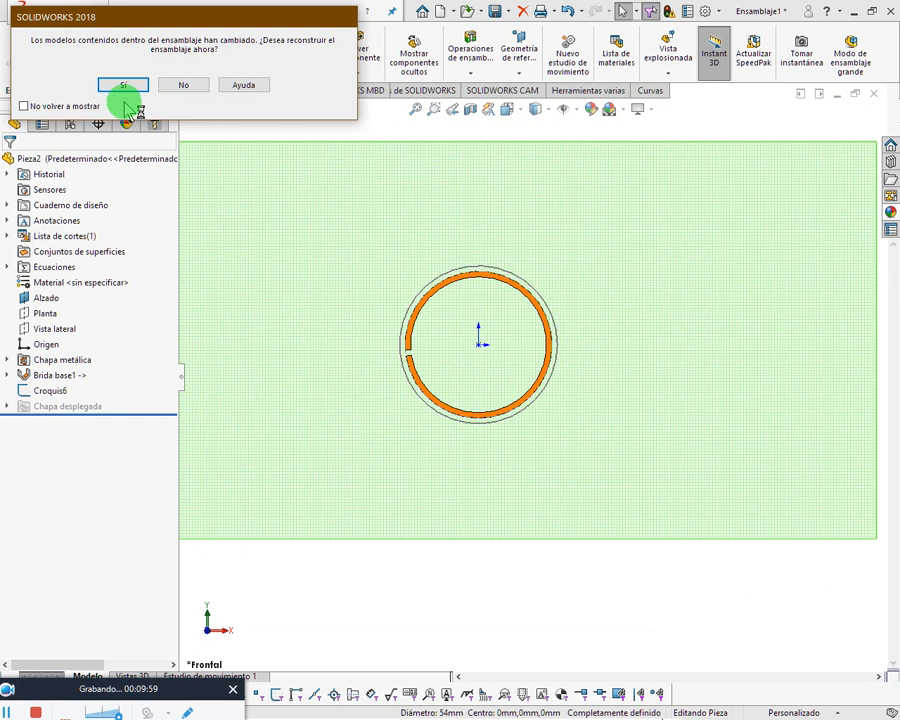
left_click(122, 85)
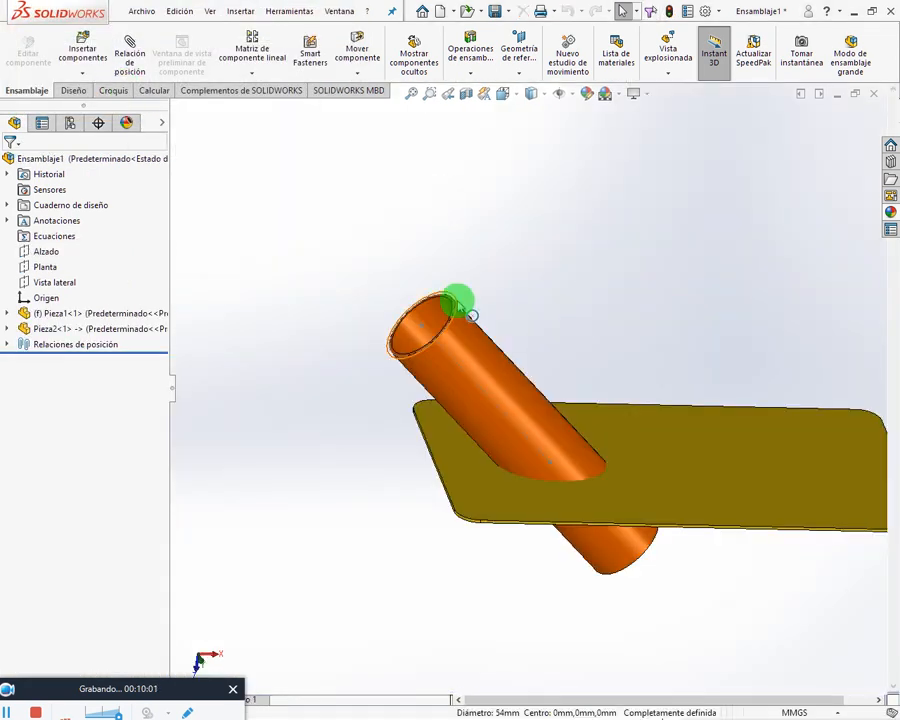
Start an assembly-level extruded cut with its sketch on Plano1 of Pieza1.
scroll(624, 318, "up", 3)
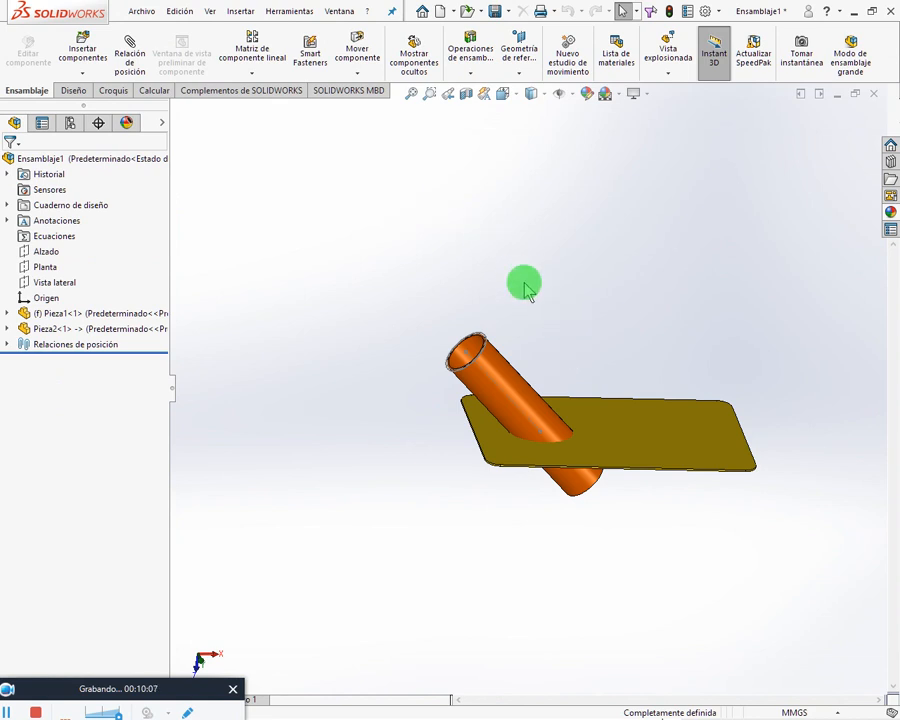
left_click(649, 432)
left_click(579, 295)
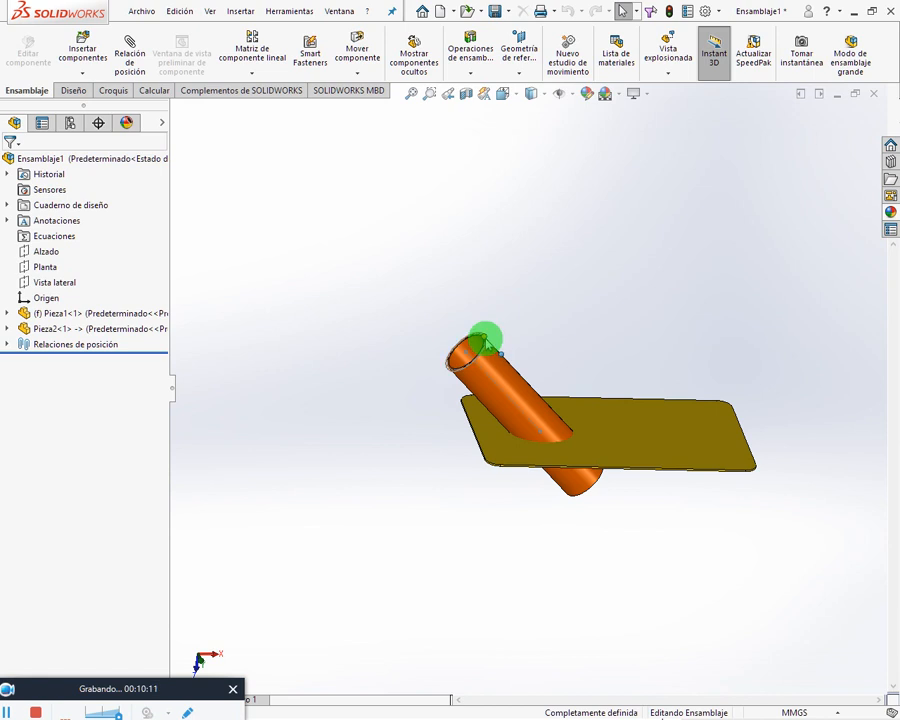
left_click(469, 75)
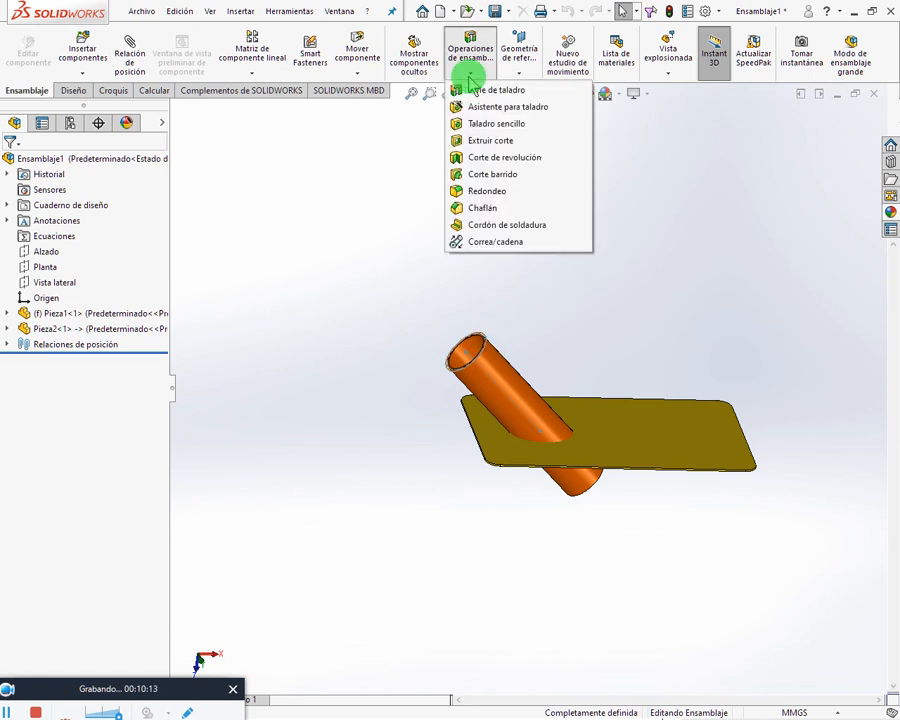
left_click(503, 146)
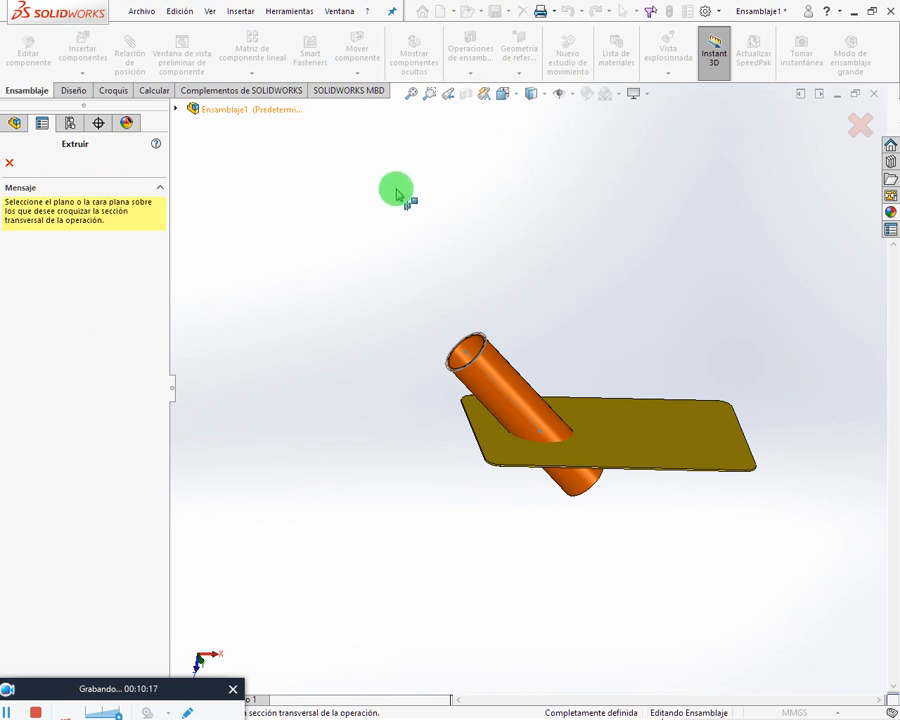
left_click(177, 109)
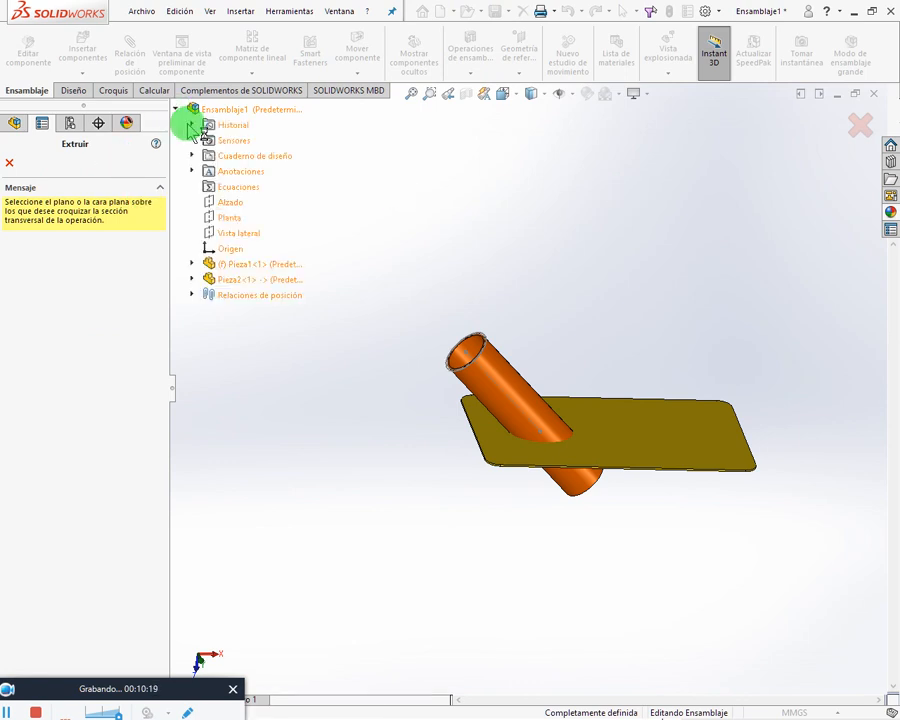
left_click(192, 264)
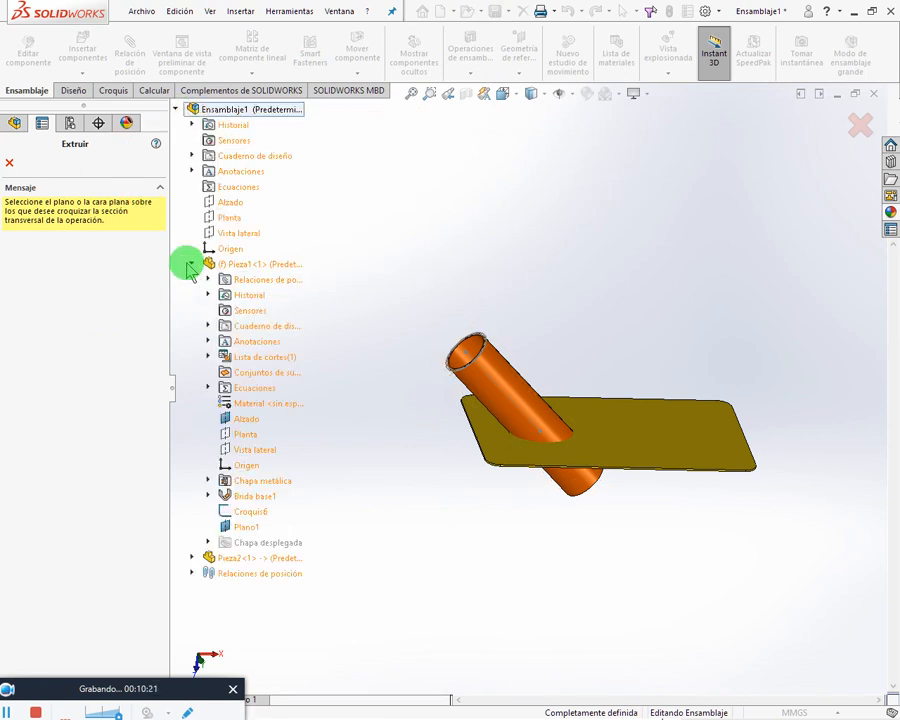
left_click(247, 527)
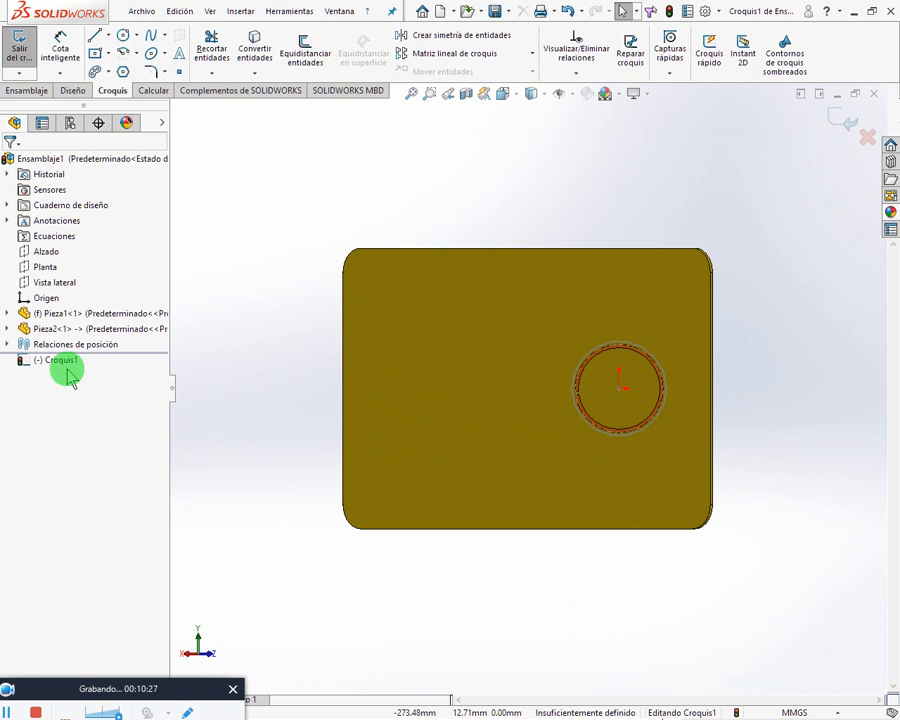
Convert the outer offset circle from the tube's sketch into the cut sketch.
scroll(639, 338, "down", 5)
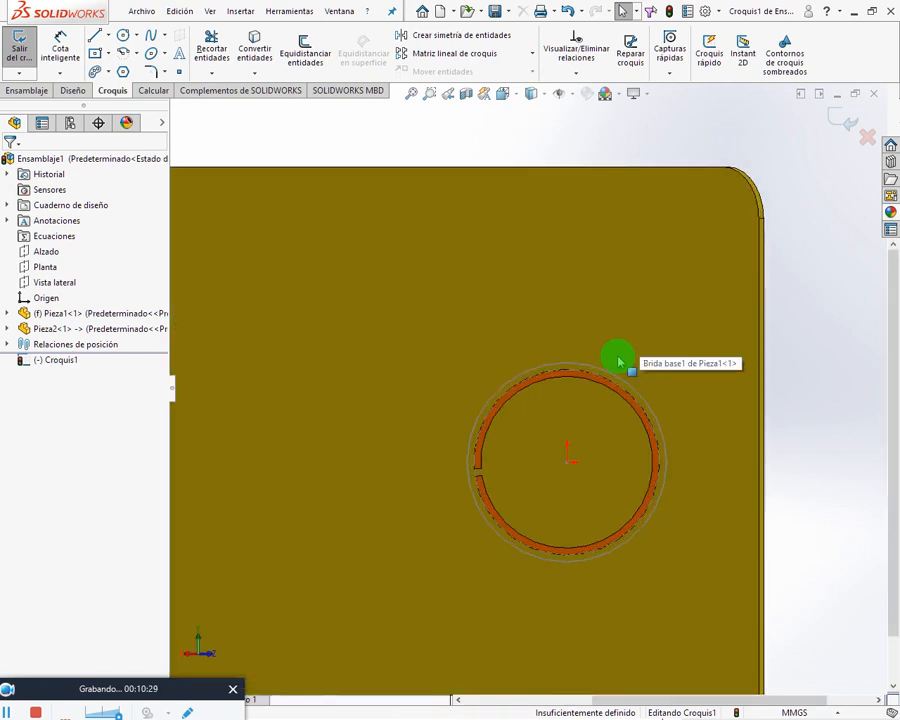
left_click(613, 376)
scroll(778, 405, "up", 3)
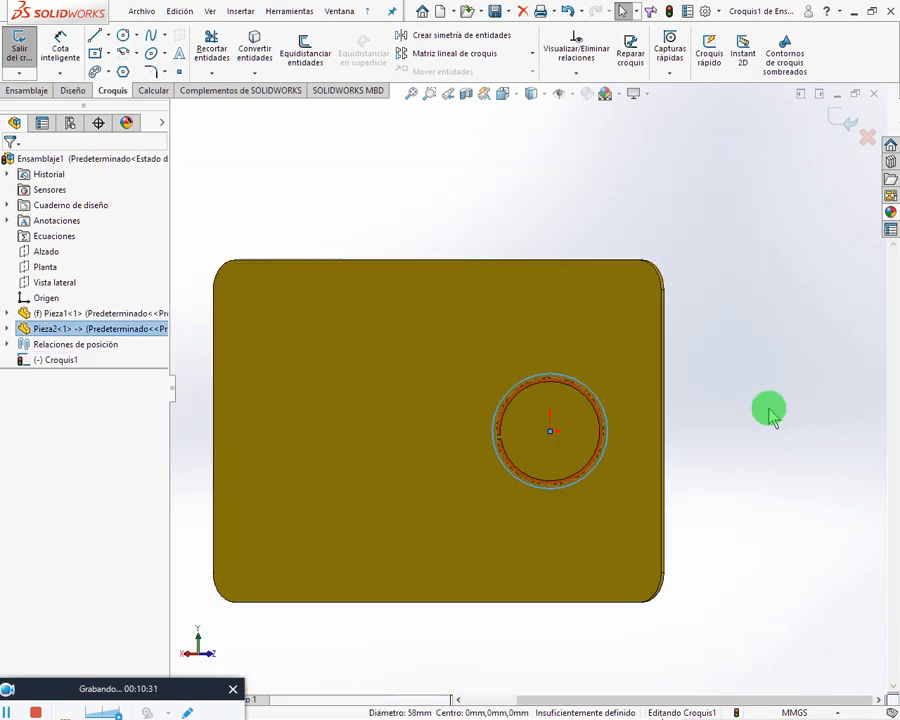
left_click(254, 48)
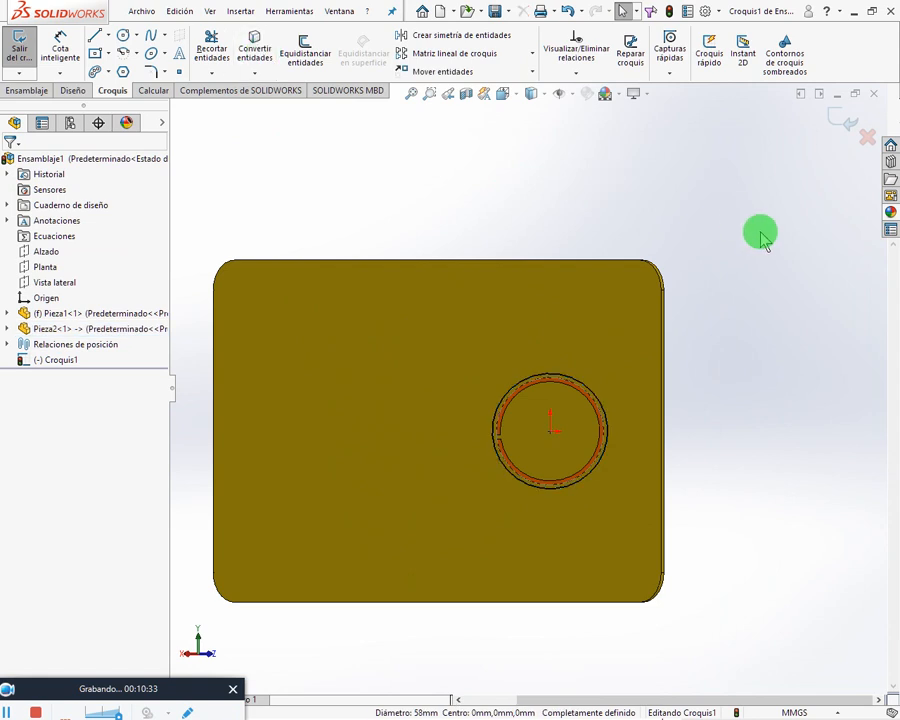
mouse_move(705, 470)
middle_mouse_down()
mouse_move(712, 307)
mouse_move(633, 191)
mouse_move(609, 192)
mouse_move(576, 278)
middle_mouse_up()
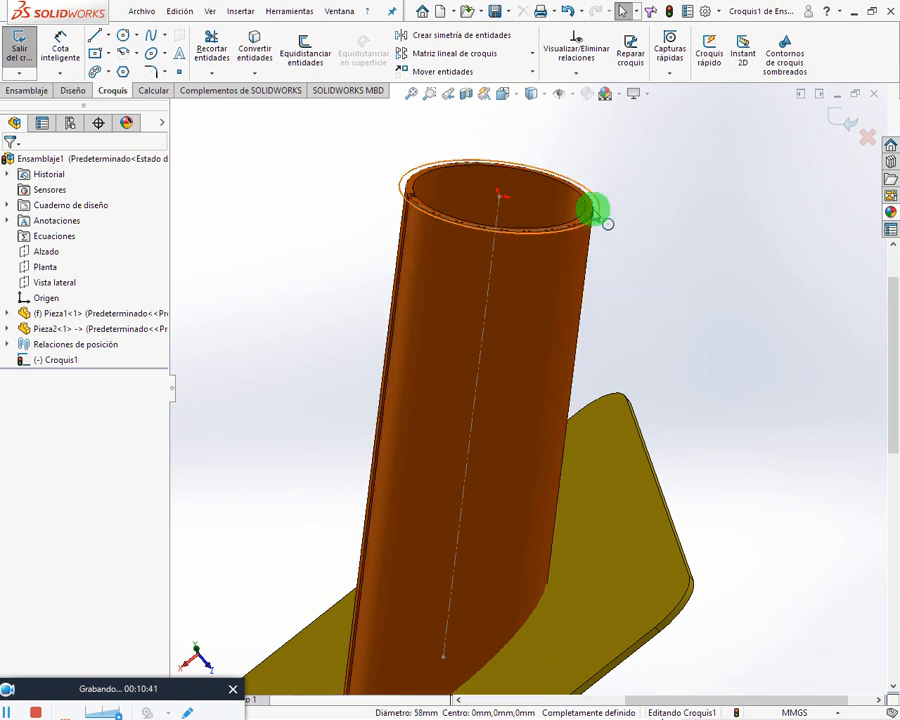
Use the converted circle for an assembly extruded cut through the plate, 280.50 mm deep.
scroll(640, 275, "up", 3)
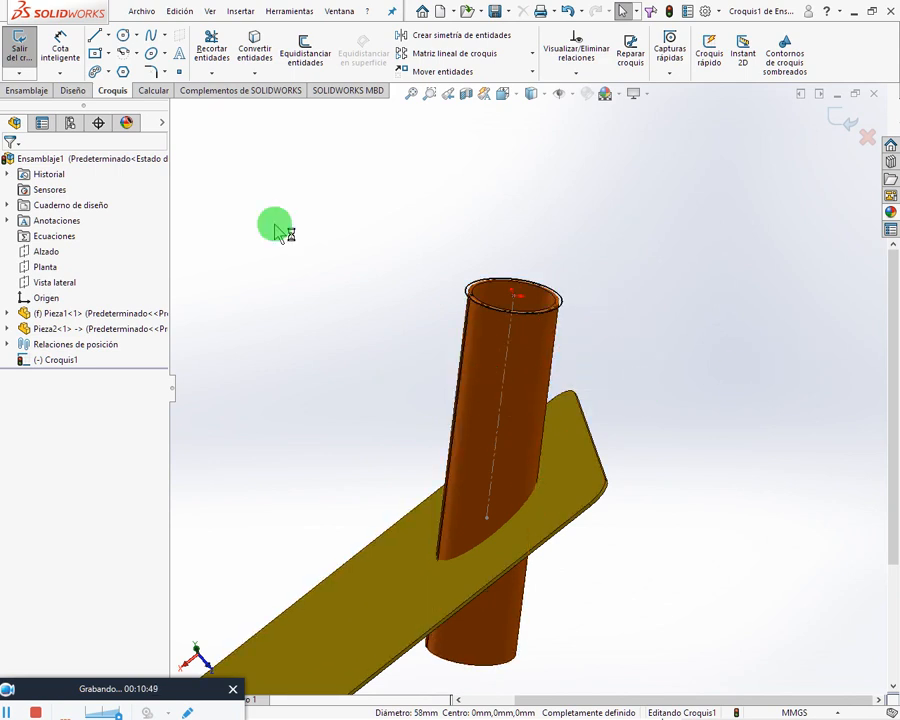
left_click(27, 92)
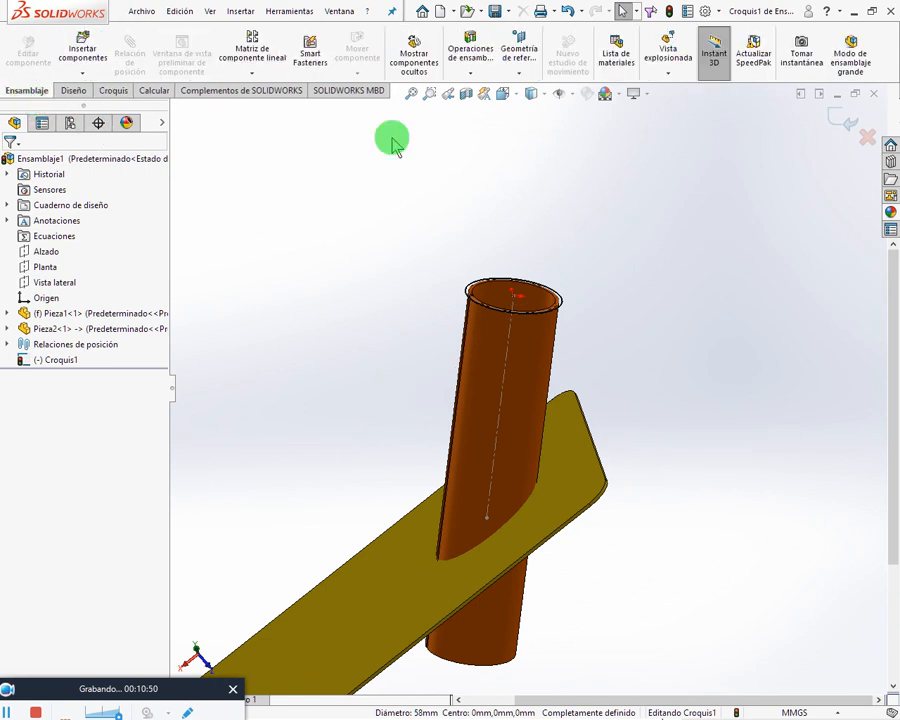
left_click(470, 78)
left_click(498, 90)
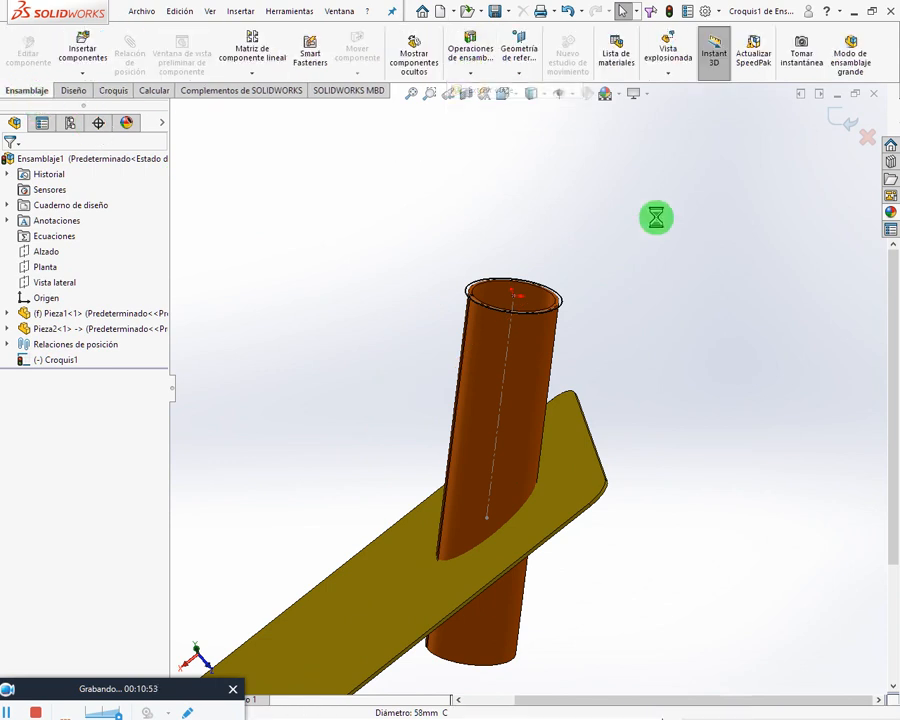
left_click_drag(518, 355, 487, 598)
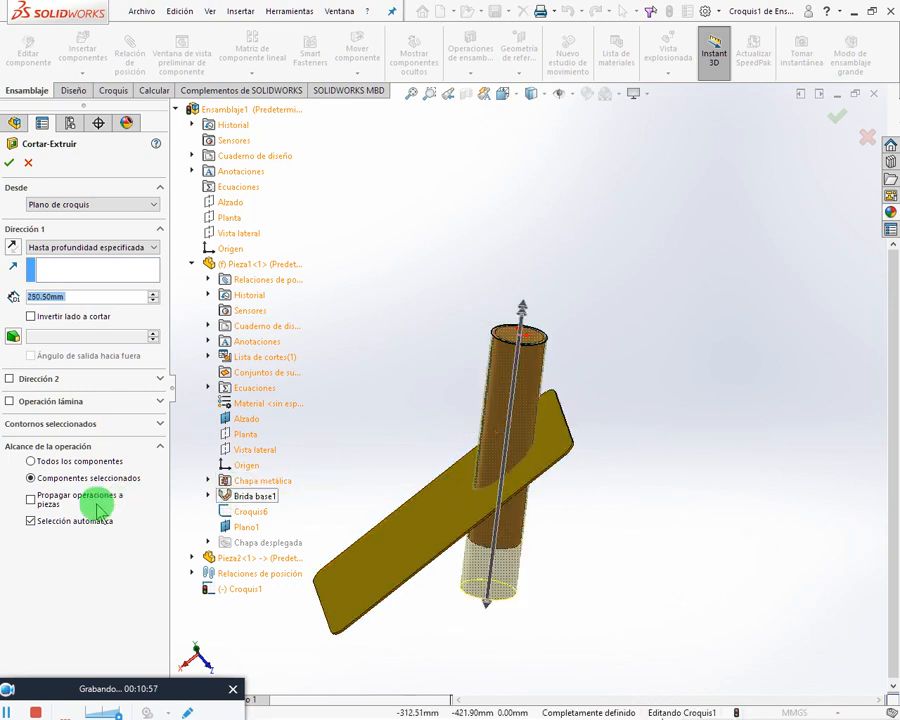
Turn off automatic selection in the cut's feature scope, limit it to the plate Pieza1, and accept the cut.
left_click(31, 521)
left_click(66, 557)
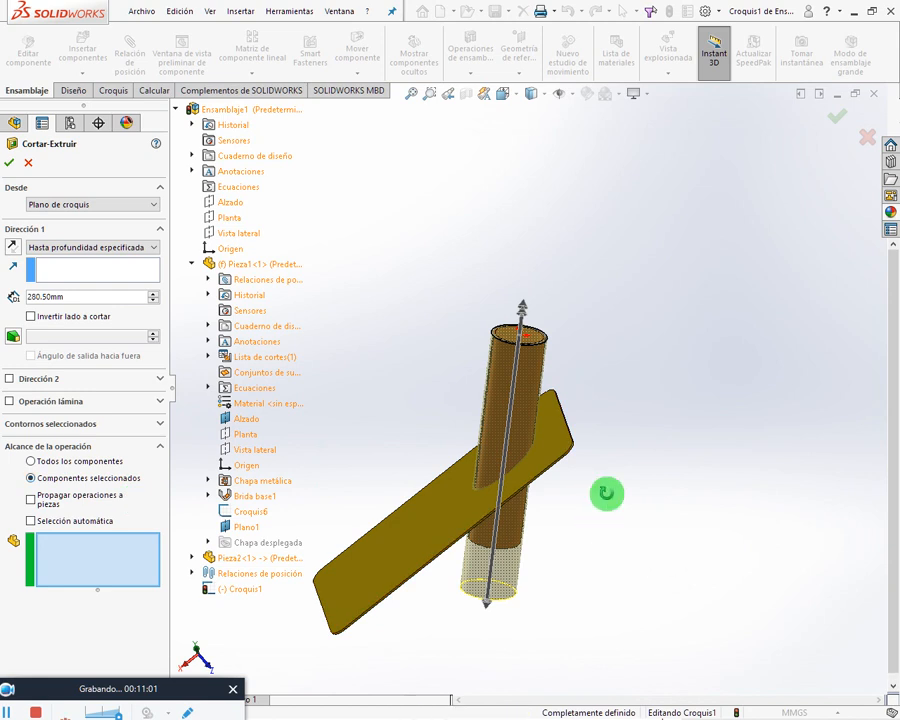
middle_click_drag(599, 490, 615, 516)
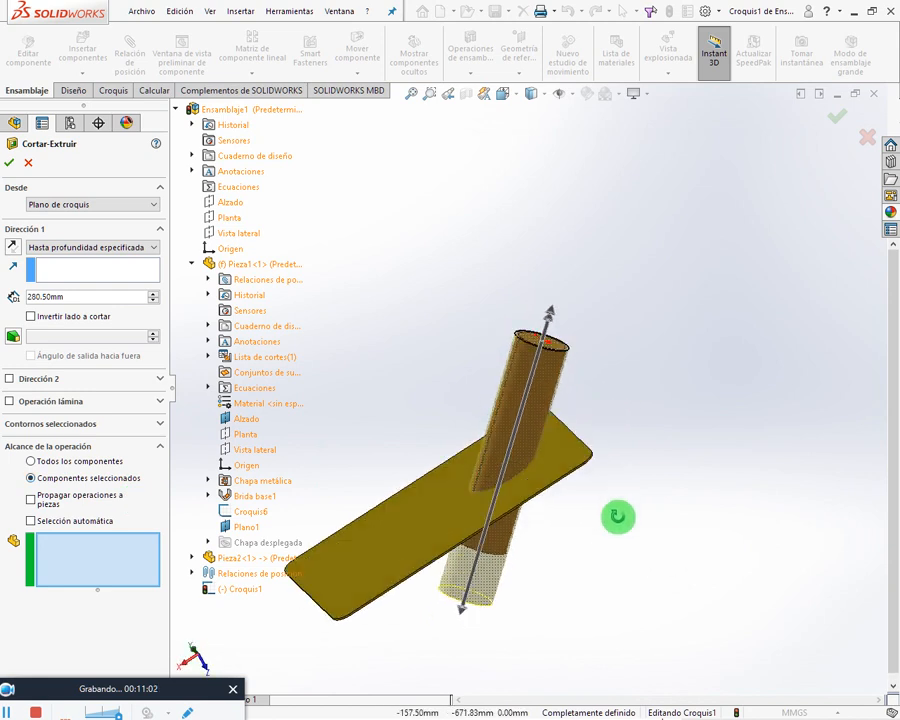
left_click(438, 497)
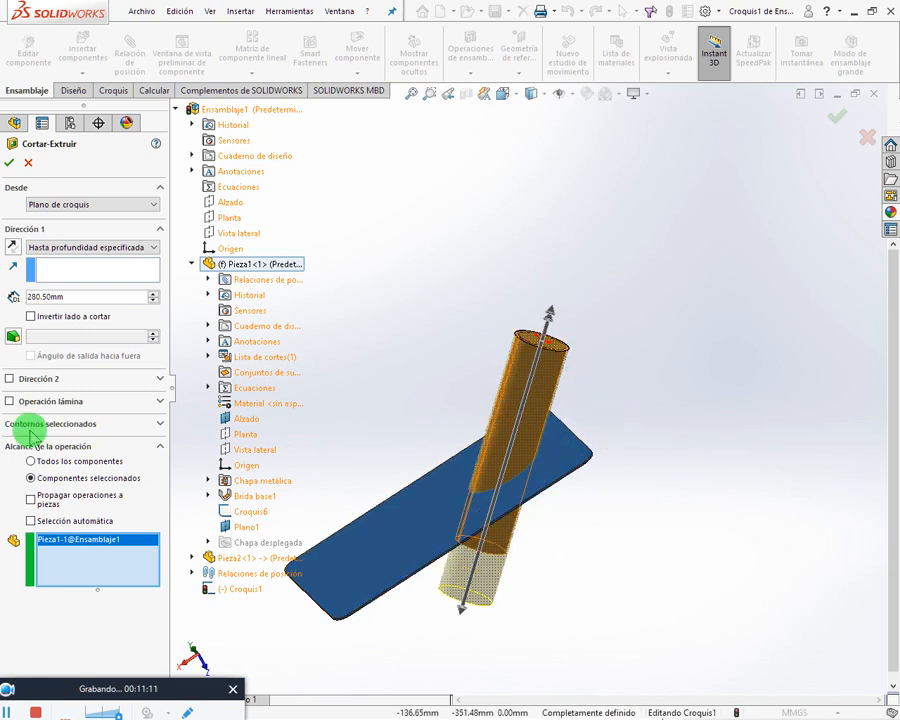
left_click(30, 497)
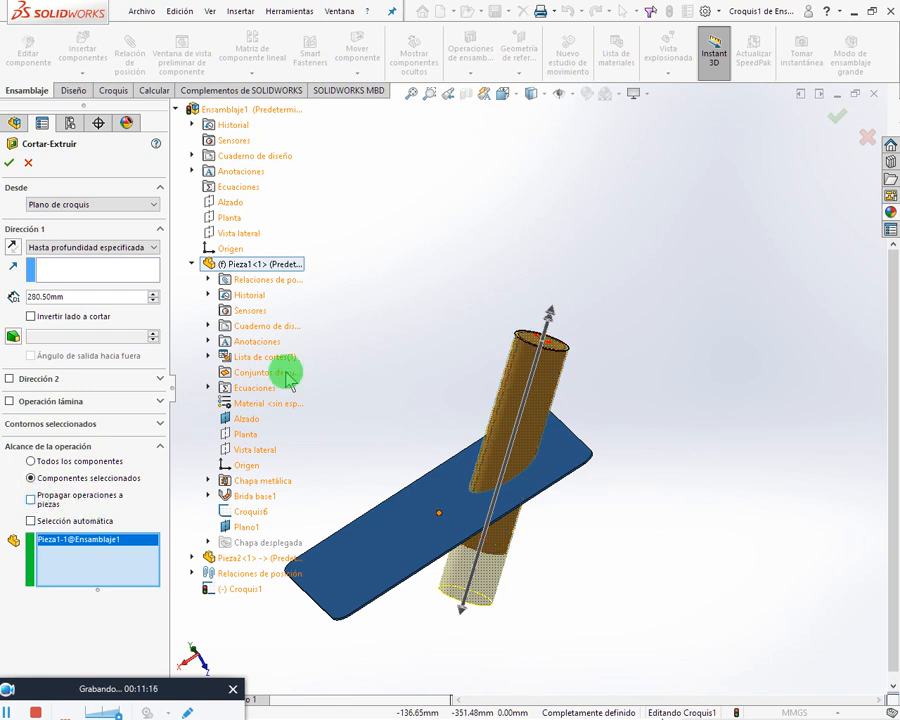
left_click(10, 163)
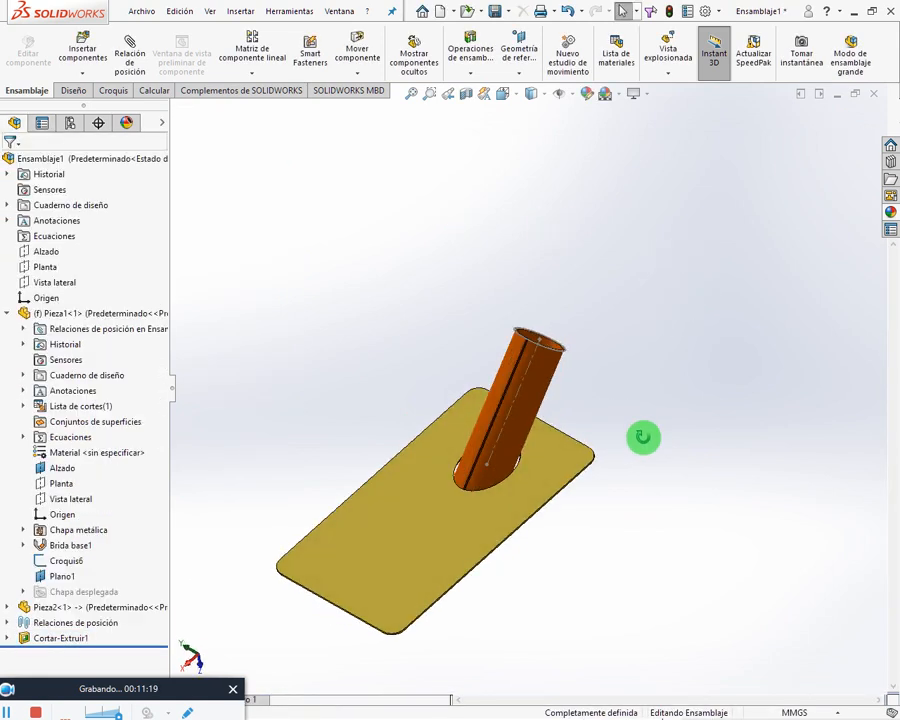
Inspect the clearance around the tube, and open Pieza1 separately to check whether it contains the cut.
middle_click_drag(643, 436, 654, 464)
scroll(500, 470, "up", 6)
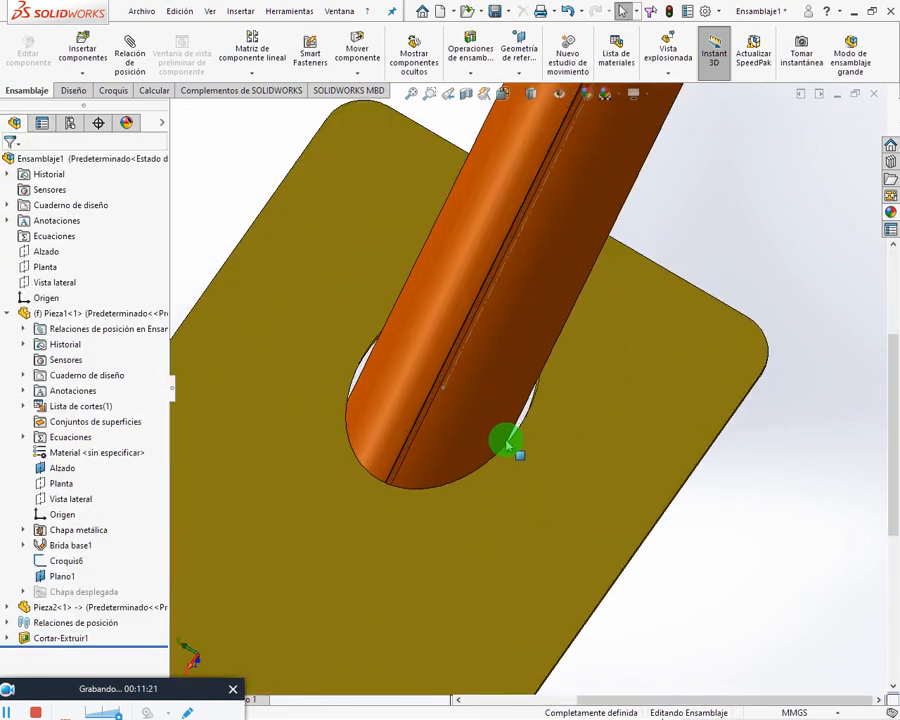
middle_click_drag(507, 443, 506, 392)
scroll(528, 412, "down", 6)
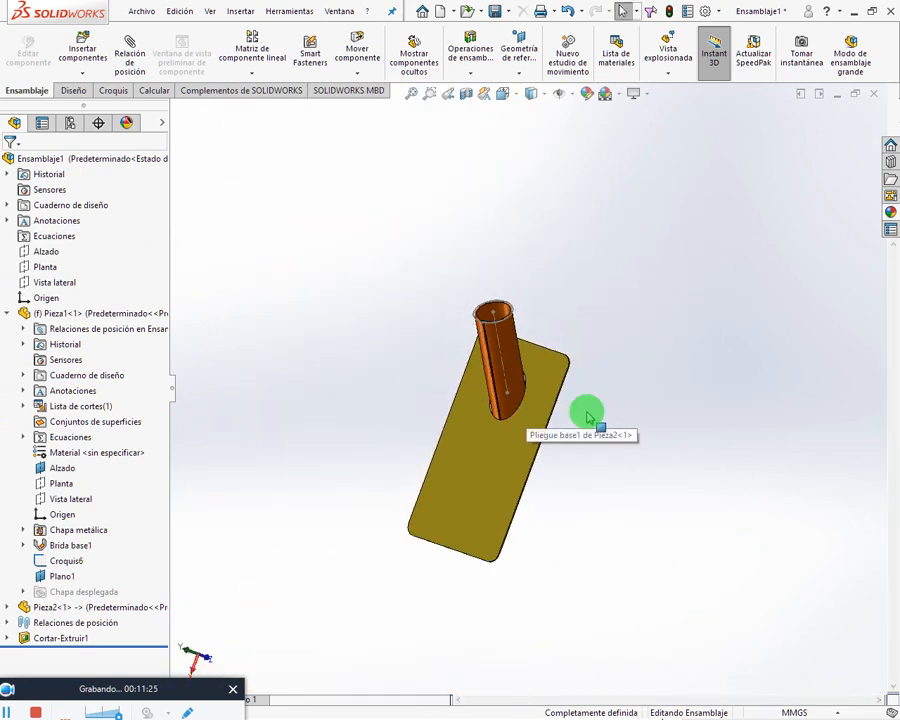
left_click(573, 376)
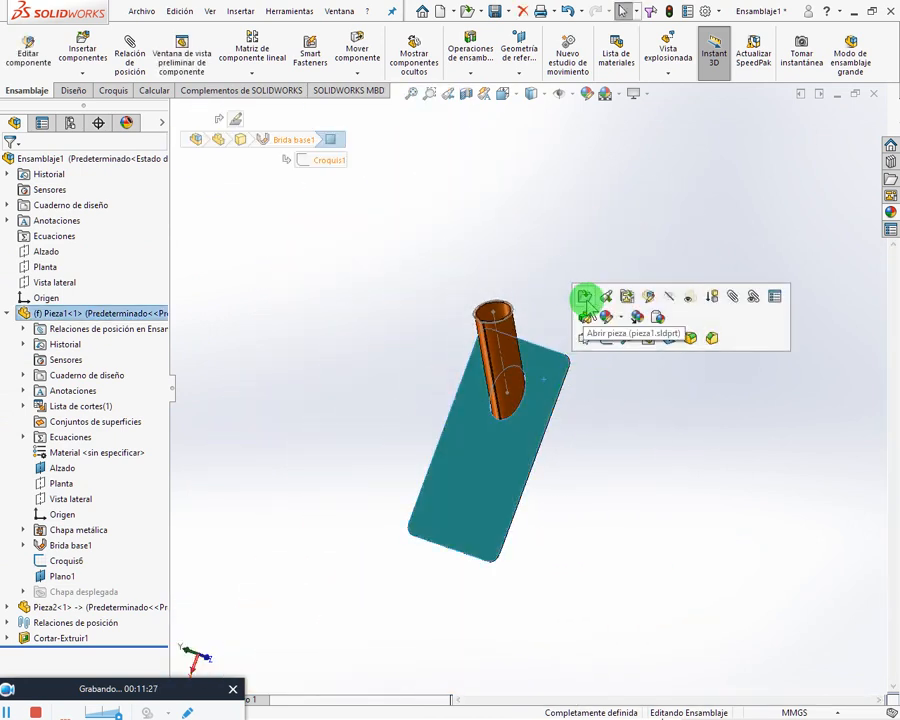
left_click(585, 298)
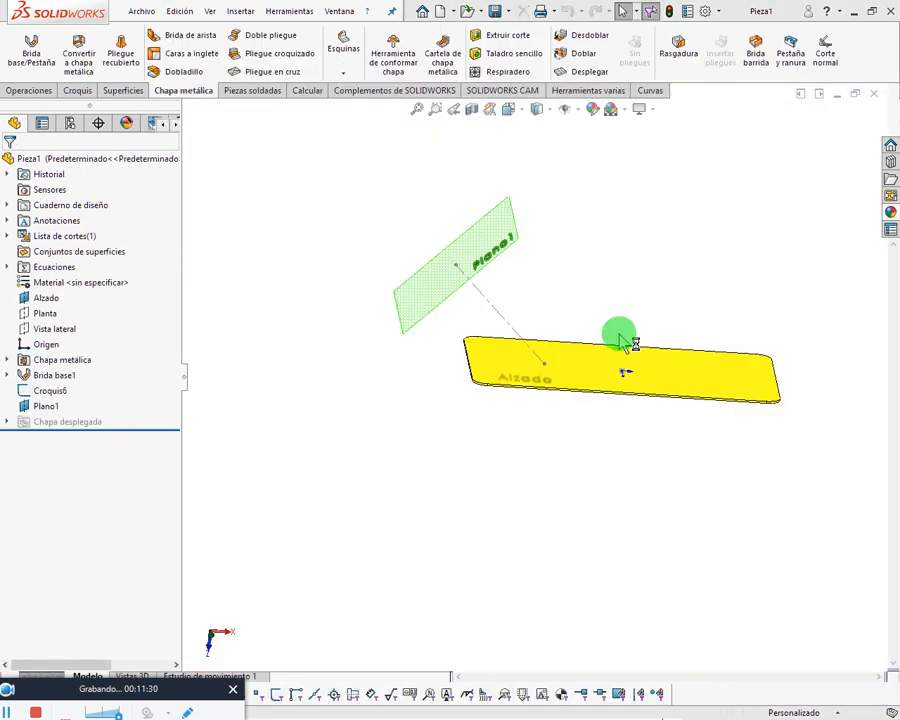
middle_click_drag(621, 338, 597, 363)
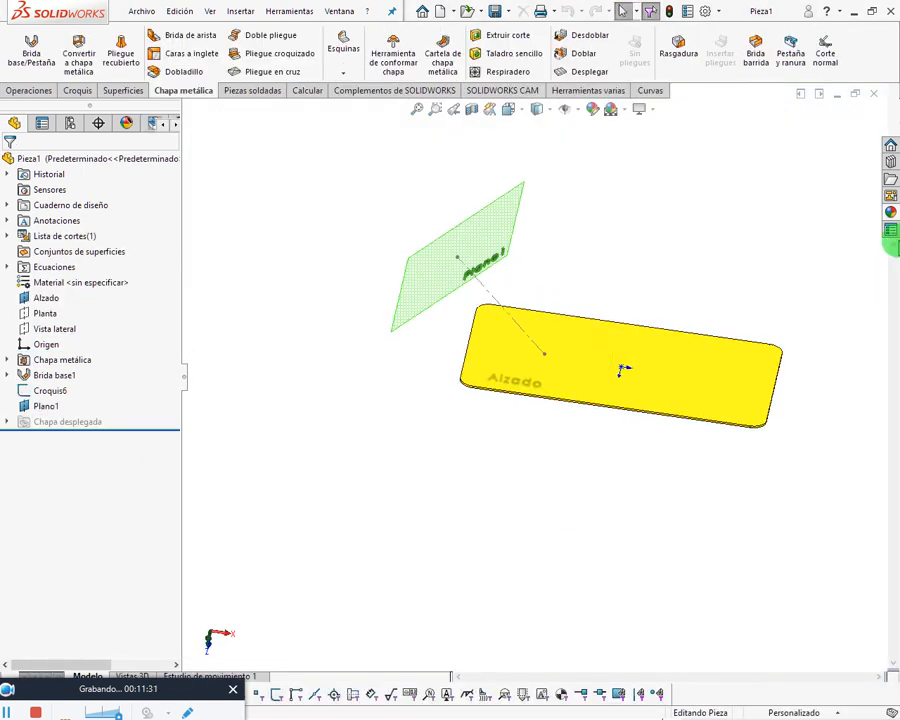
left_click(876, 94)
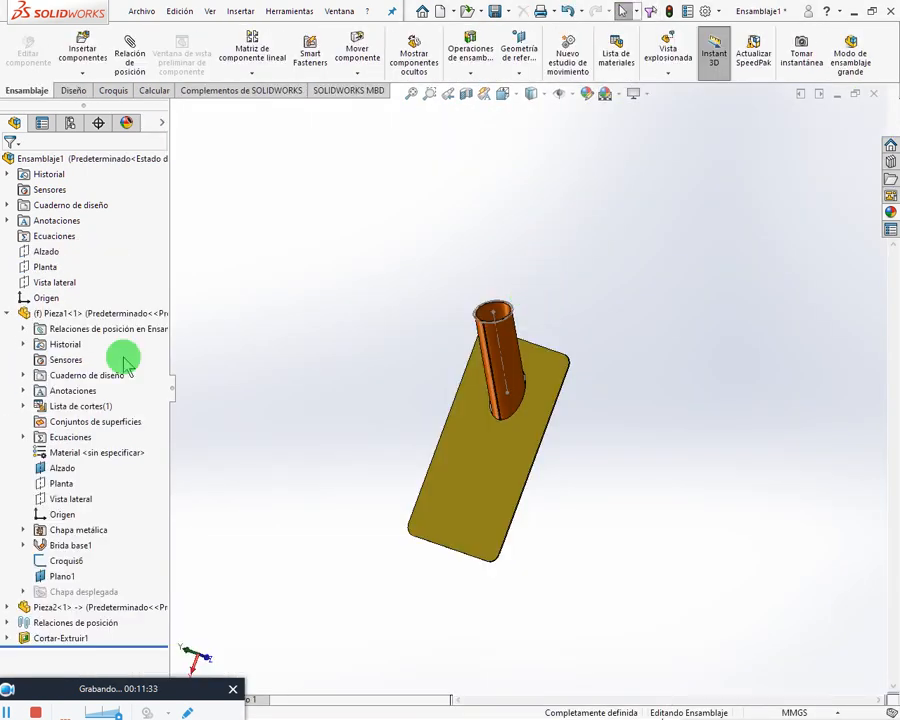
Edit the assembly cut Cortar-Extruir1 so that it propagates to the part.
right_click(80, 640)
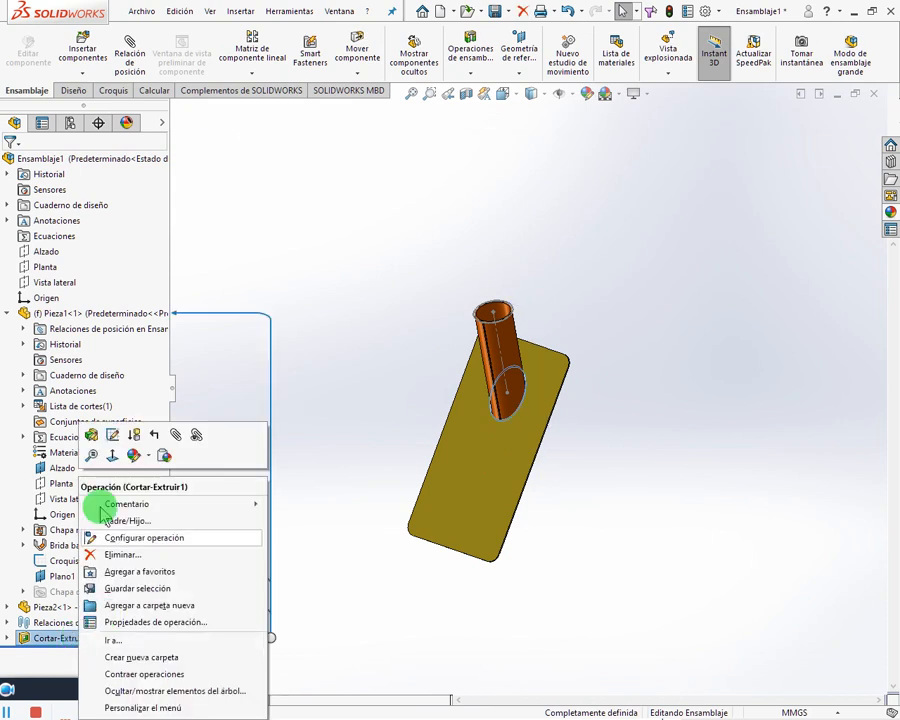
left_click(80, 484)
left_click(143, 540)
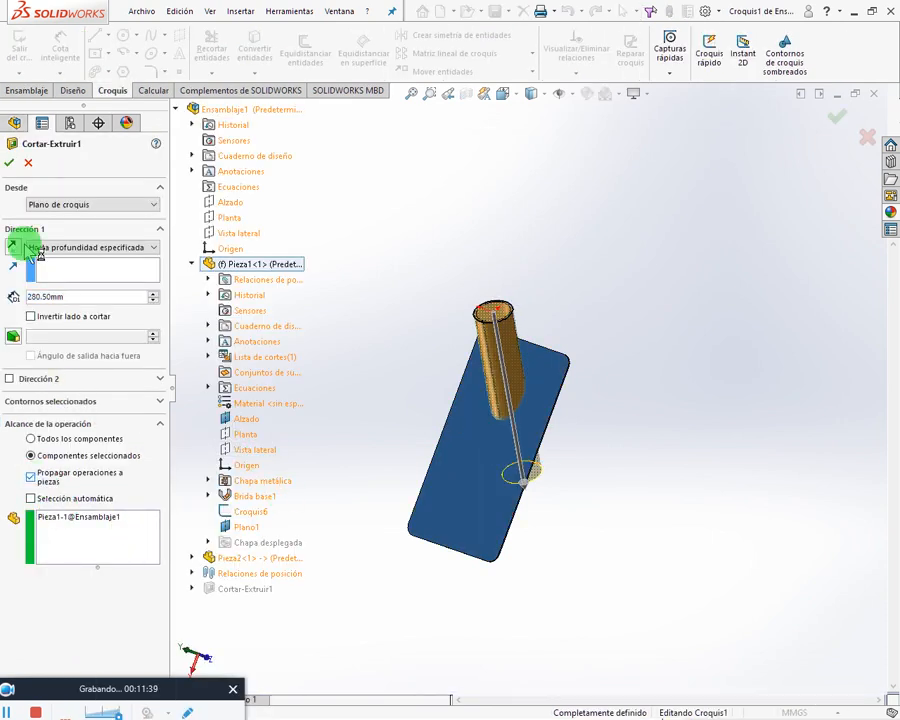
left_click(12, 165)
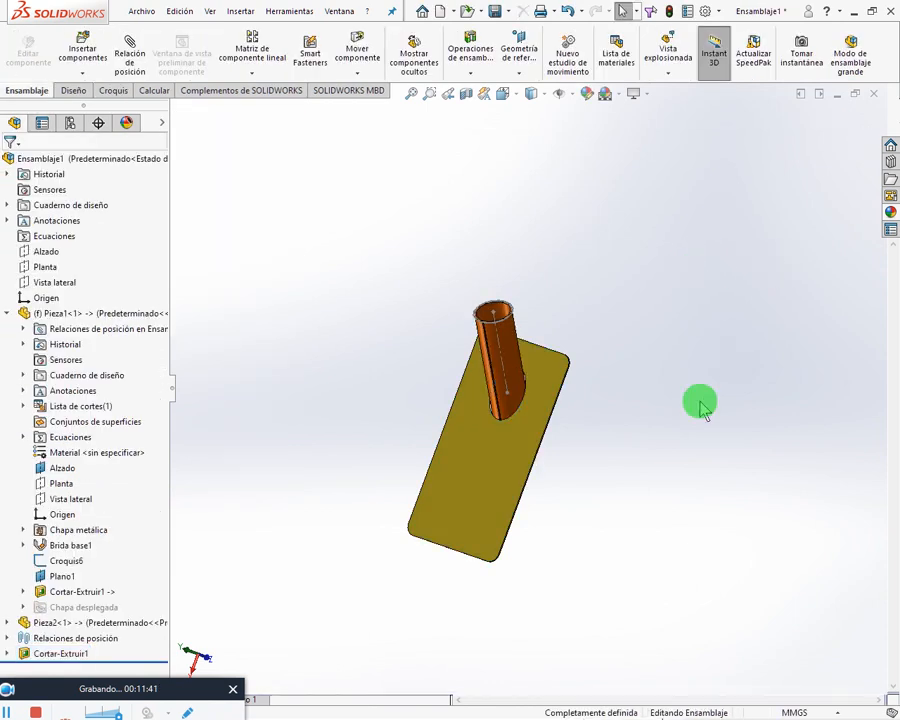
Open the base plate Pieza1 in its own window and check the propagated cut.
left_click(551, 377)
left_click(588, 288)
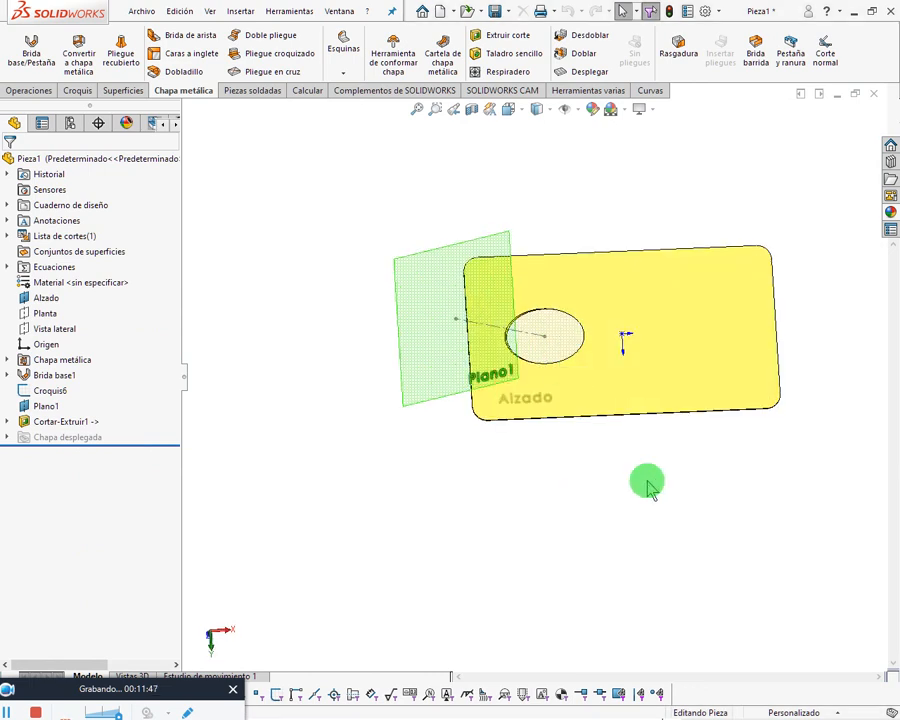
scroll(673, 484, "up", 1)
middle_click_drag(673, 484, 655, 366)
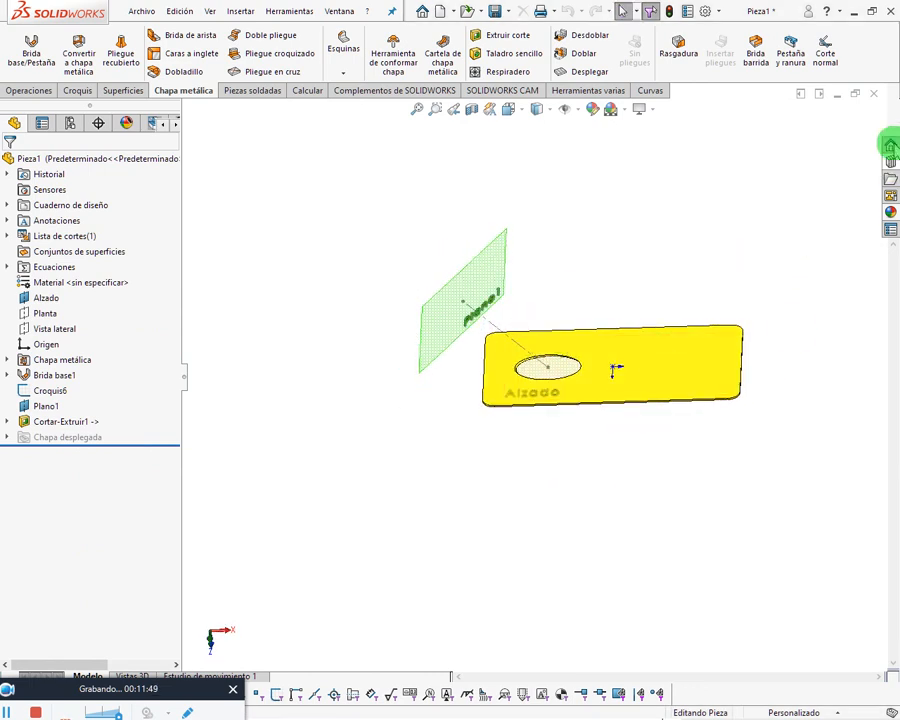
Mirror Cortar-Extruir1 about the Vista lateral plane to create the plate's second hole.
scroll(667, 441, "up", 2)
key("space")
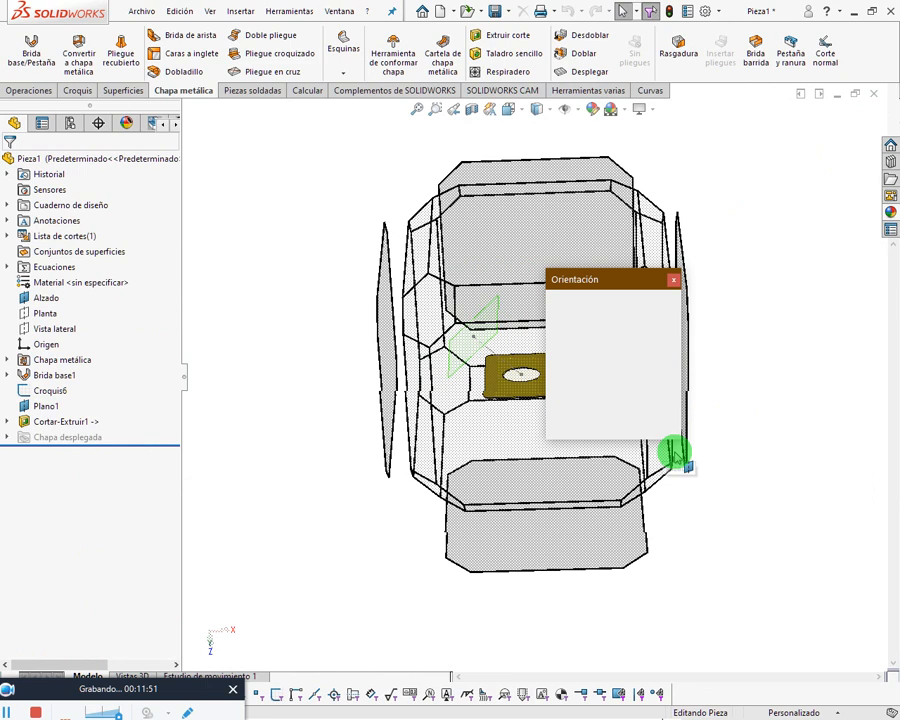
left_click(443, 549)
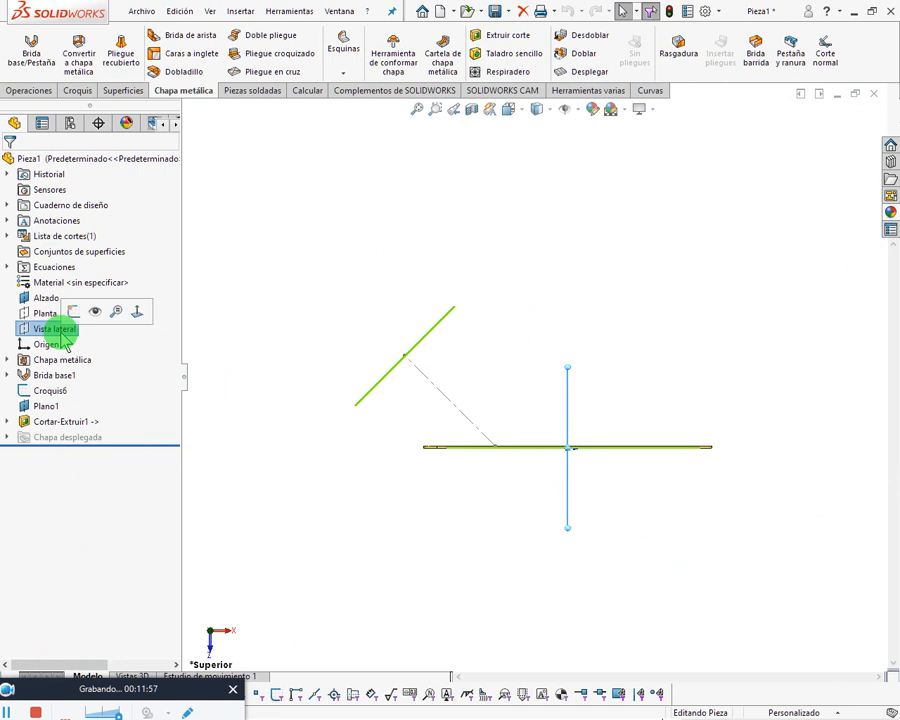
left_click(30, 91)
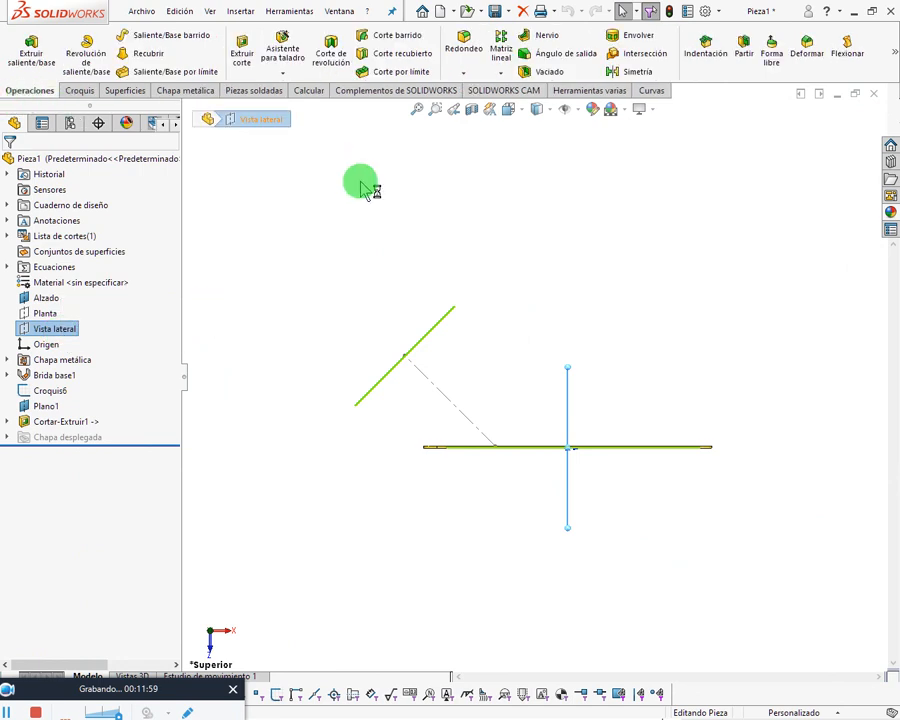
left_click(500, 74)
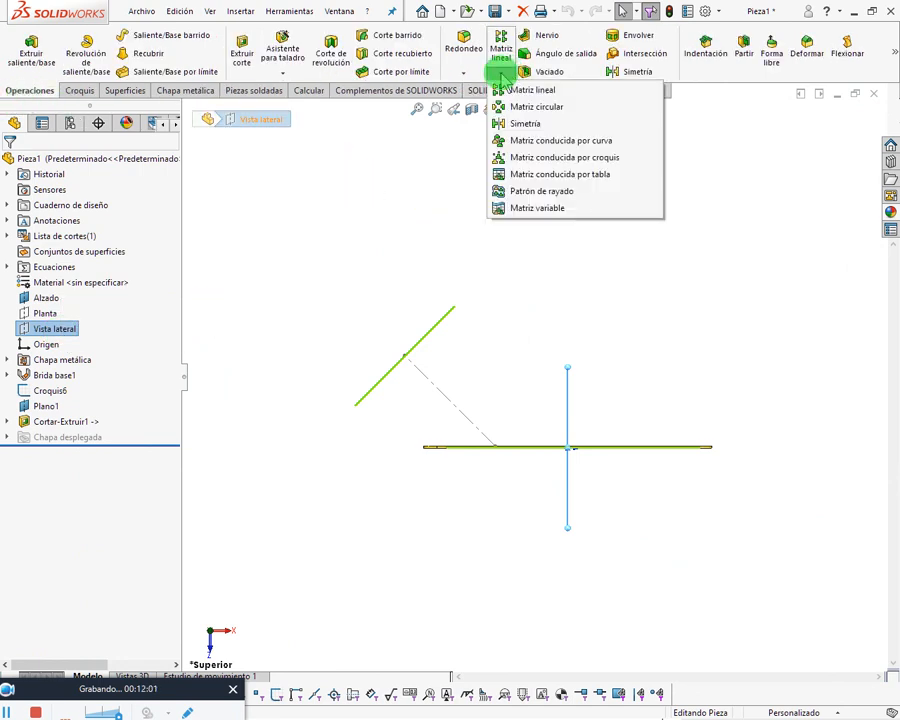
left_click(493, 123)
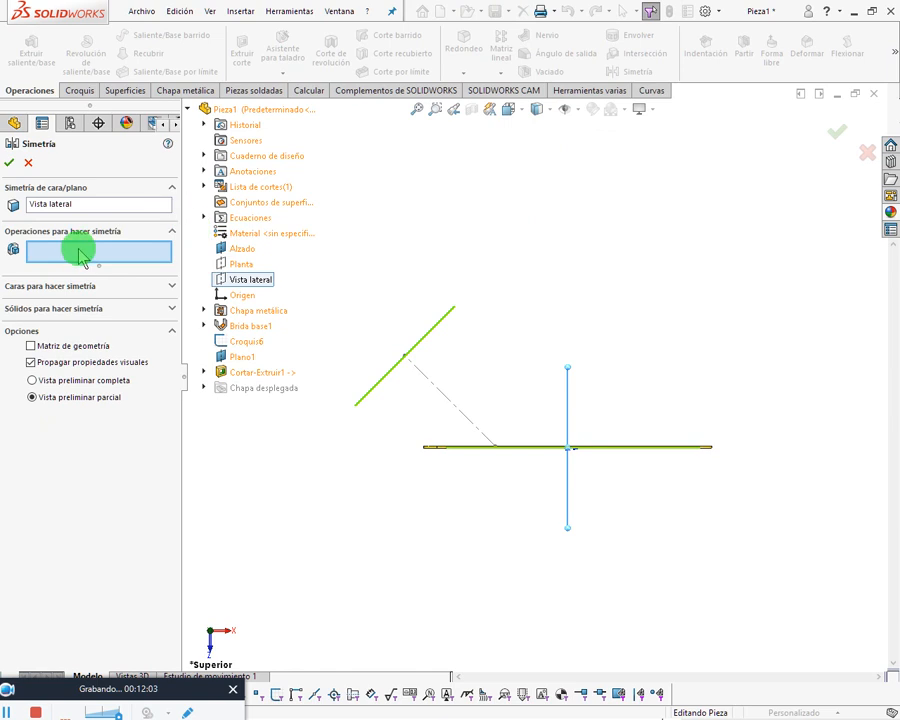
left_click(260, 372)
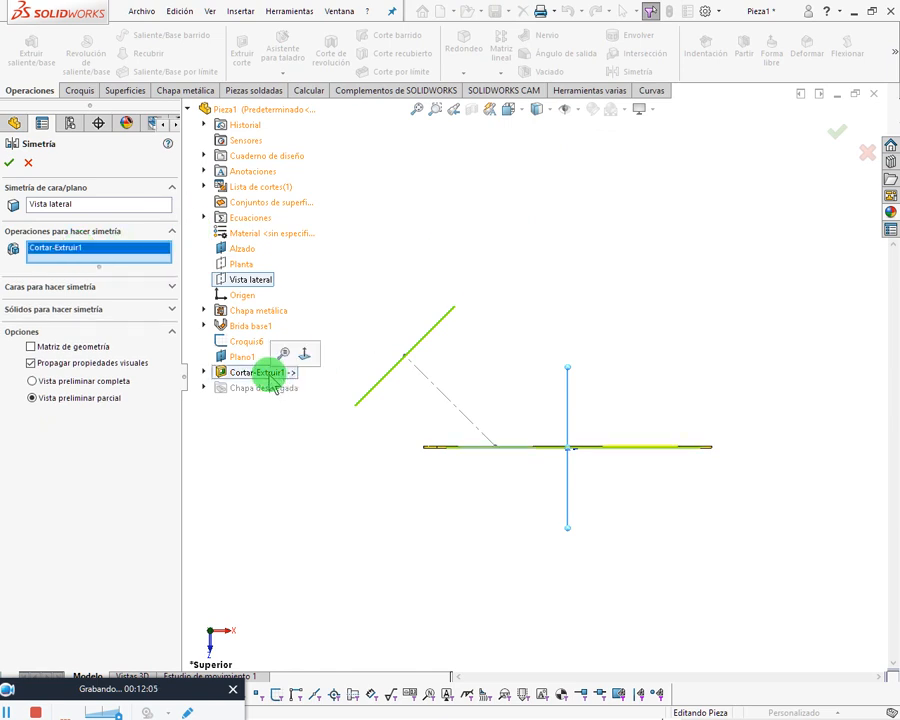
middle_click_drag(498, 249, 470, 335)
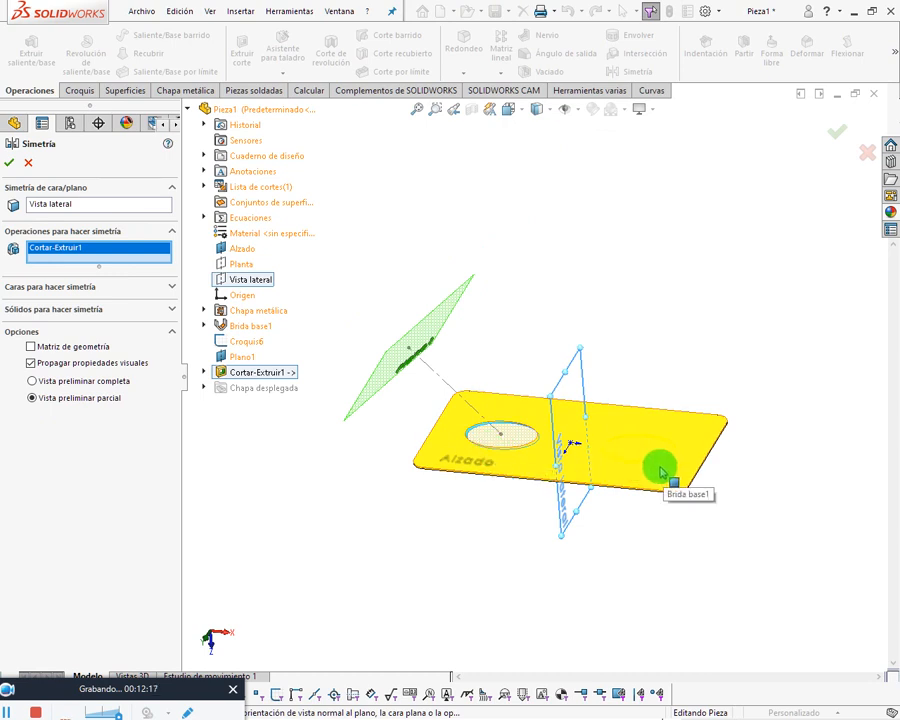
left_click(12, 162)
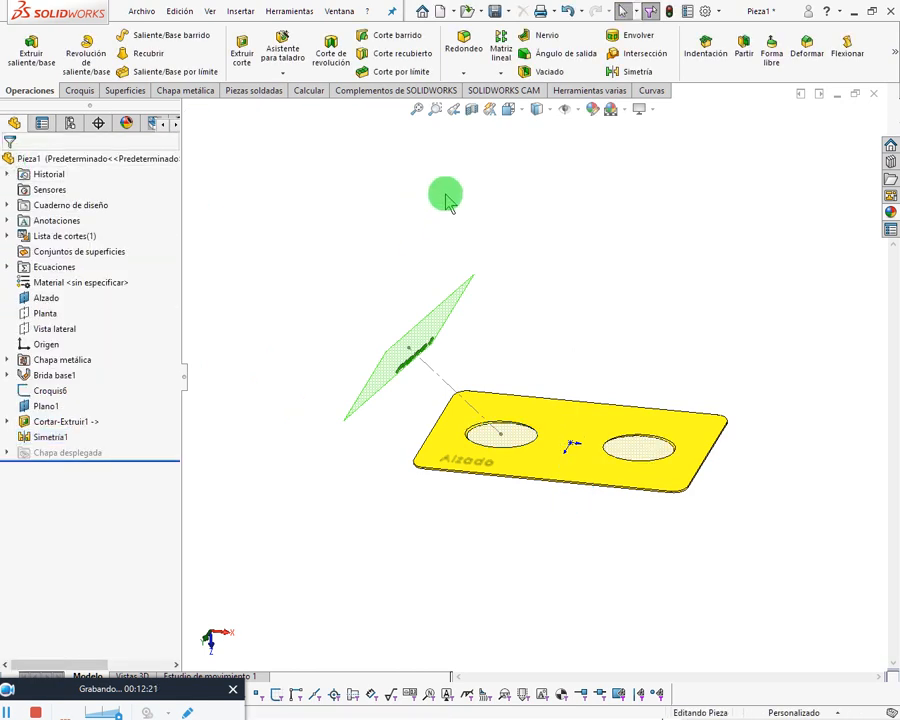
Close Pieza1, keeping its changes, and return to the assembly.
middle_click_drag(446, 200, 689, 255)
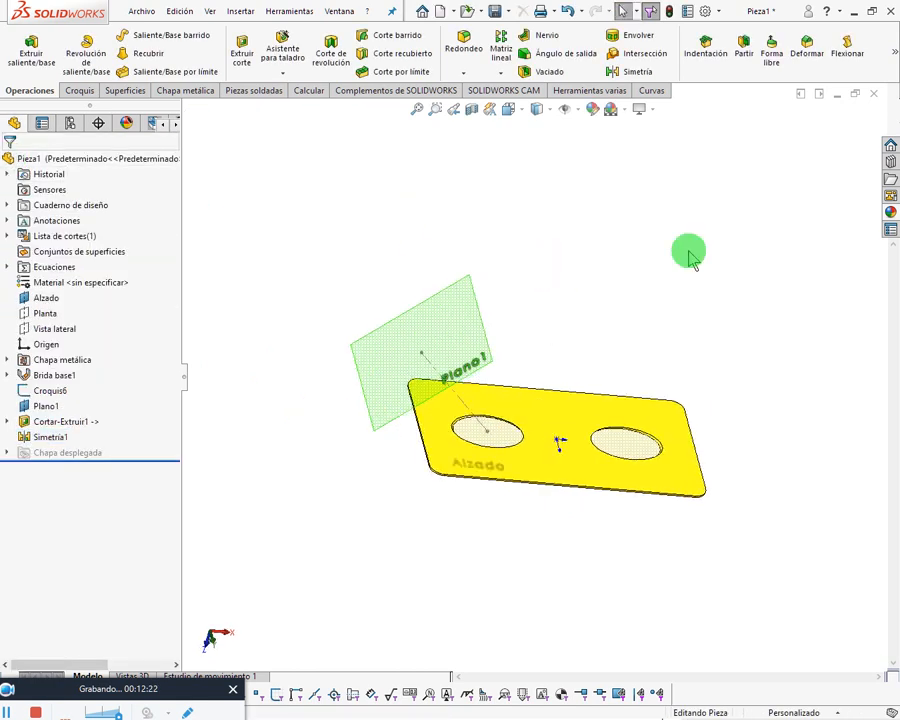
left_click(873, 95)
left_click(414, 360)
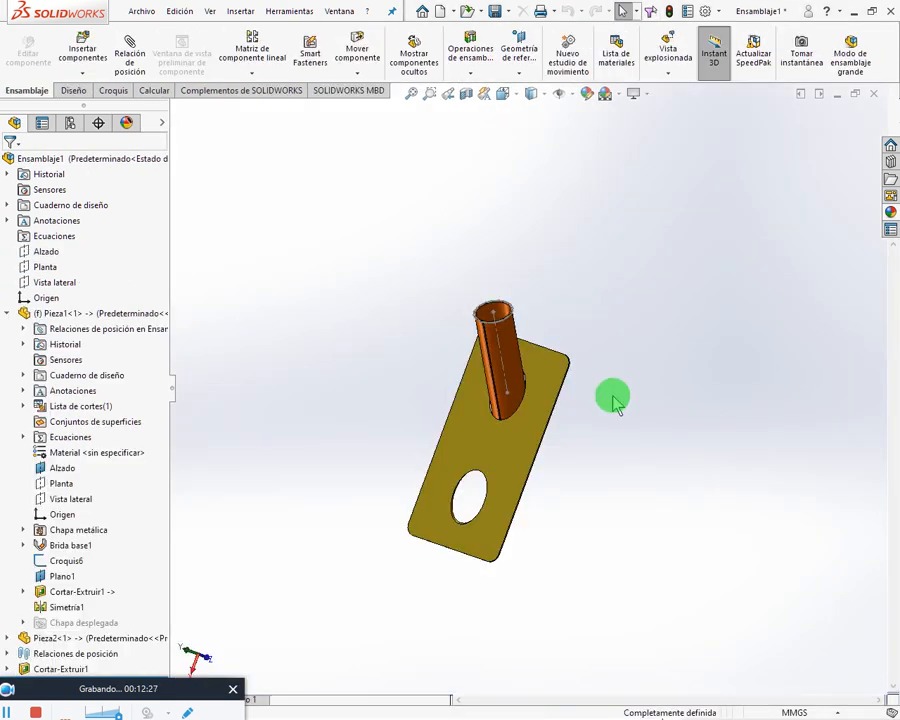
Mirror the tube component Pieza2 about the assembly's Vista lateral plane to add the opposite tube.
middle_click_drag(613, 400, 478, 528)
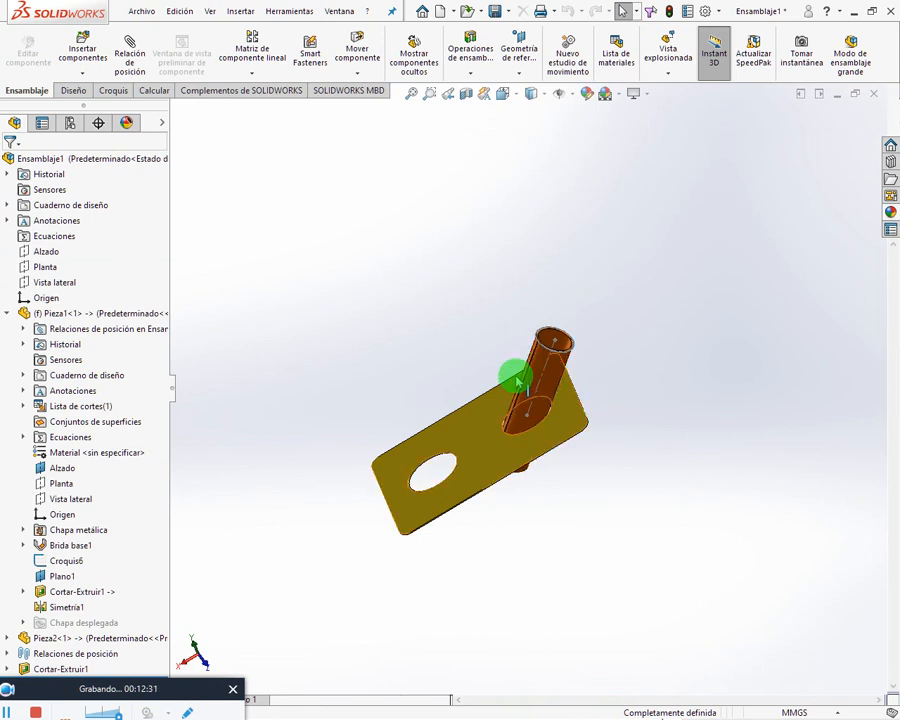
key("space")
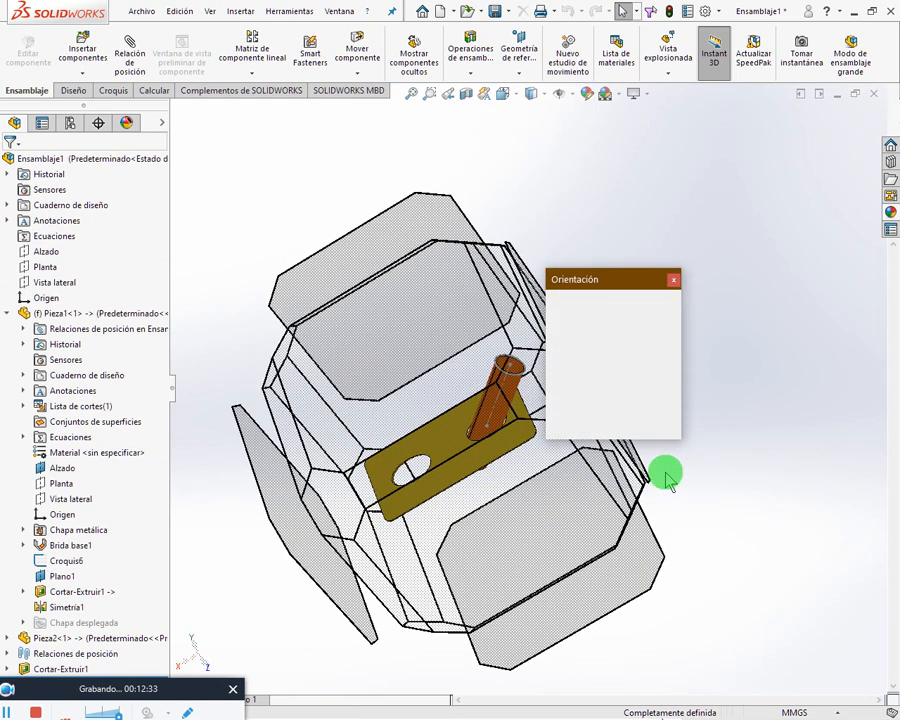
left_click(455, 527)
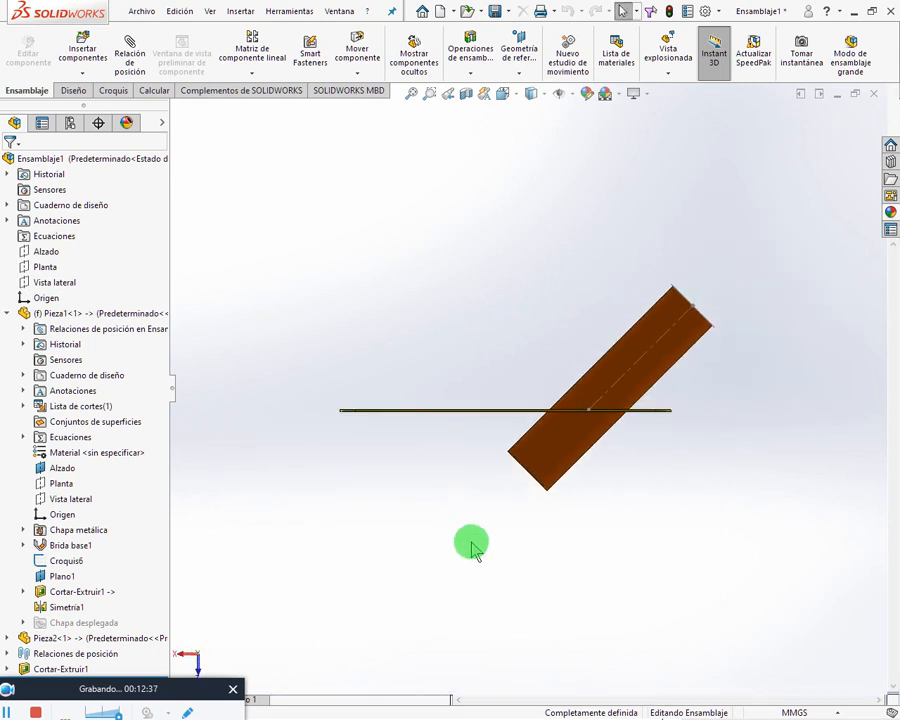
left_click(7, 313)
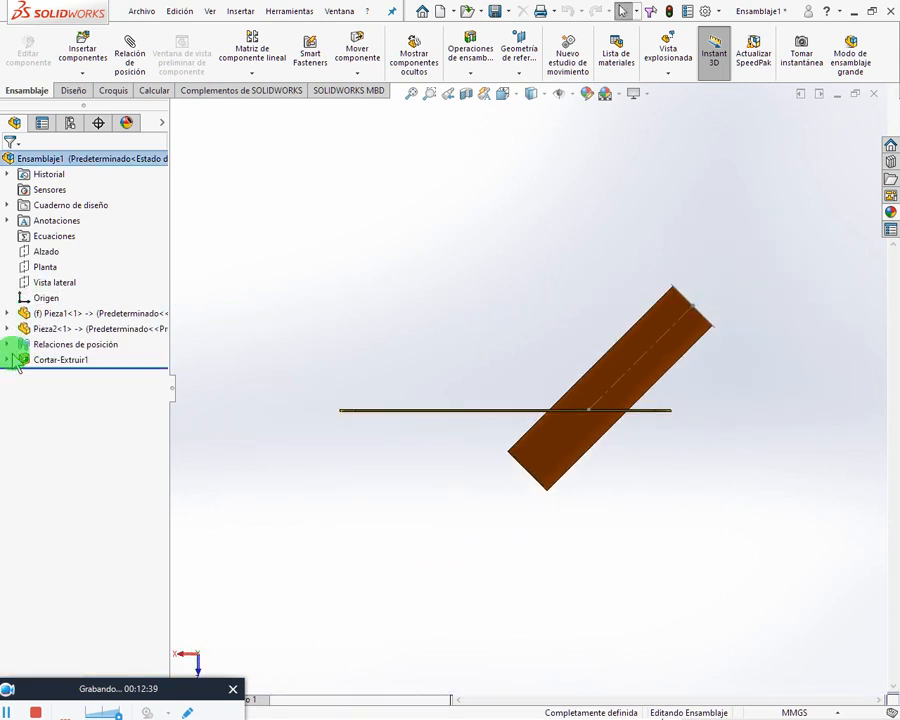
left_click(55, 284)
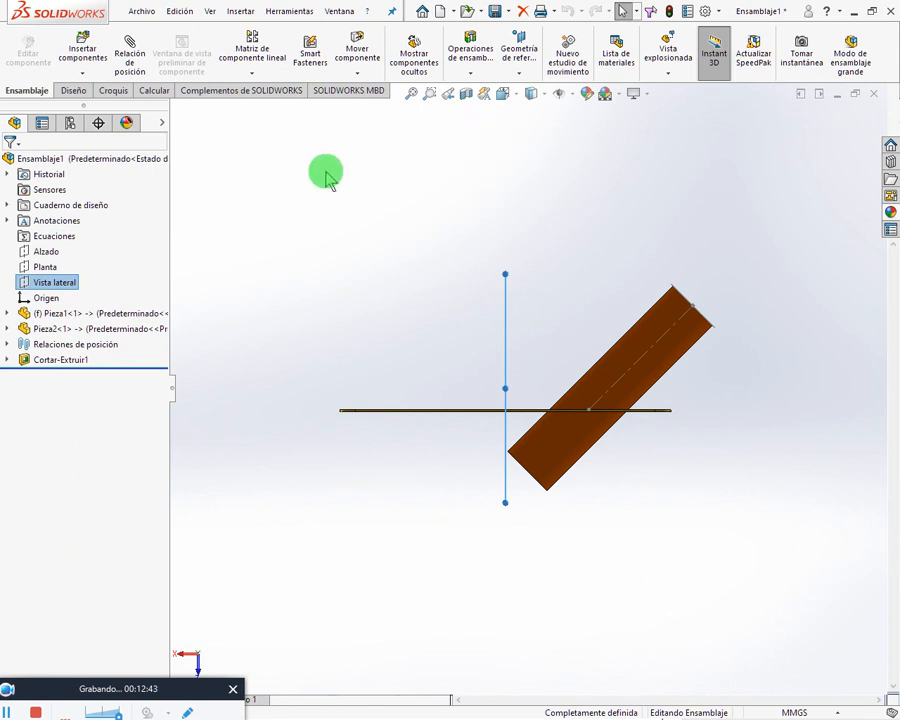
left_click(251, 78)
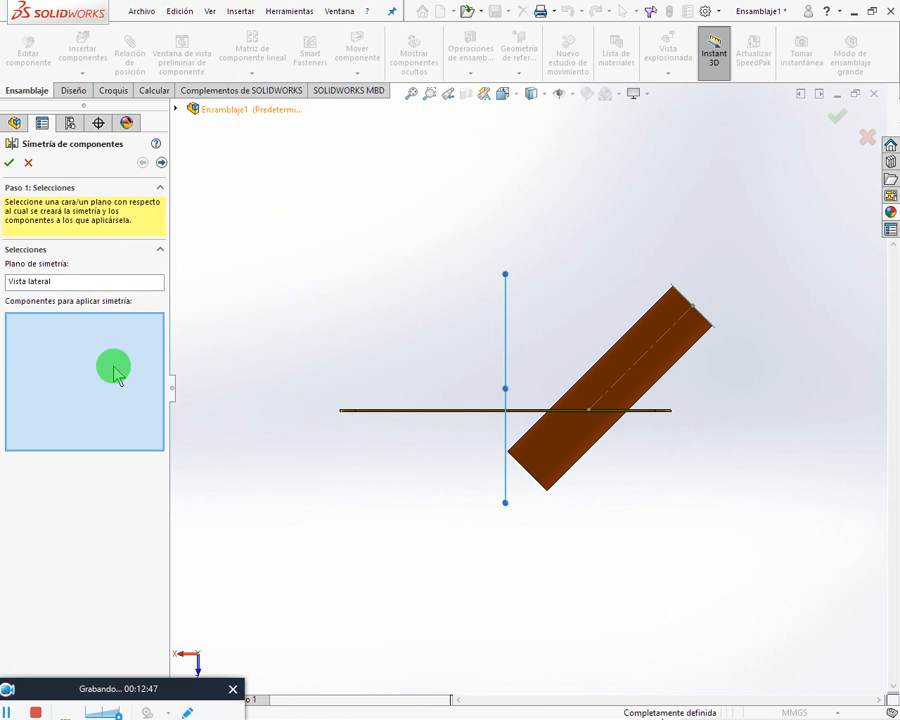
left_click(634, 336)
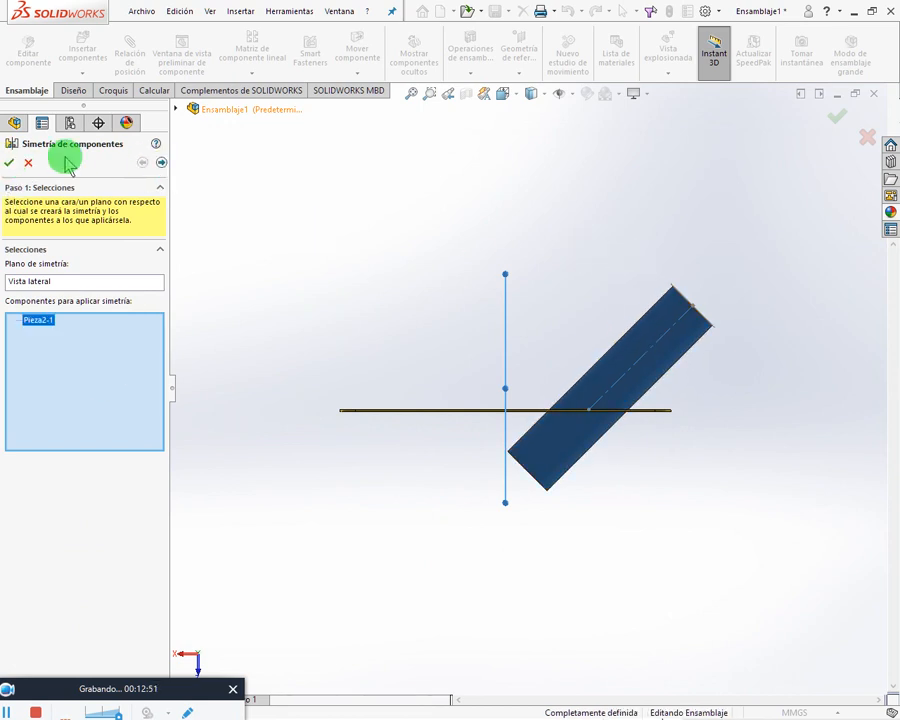
left_click(161, 162)
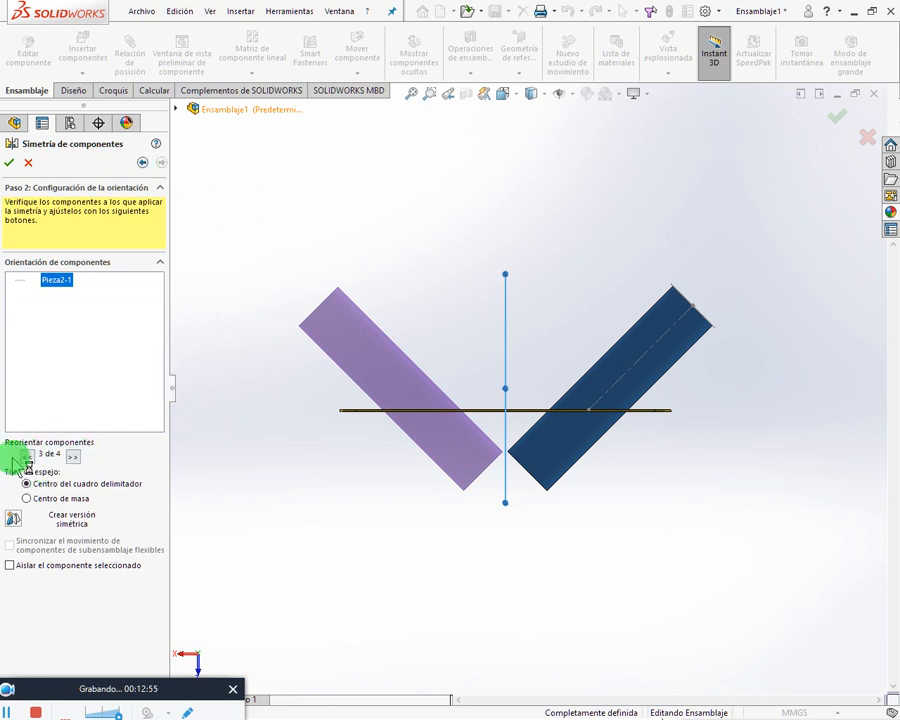
left_click(9, 164)
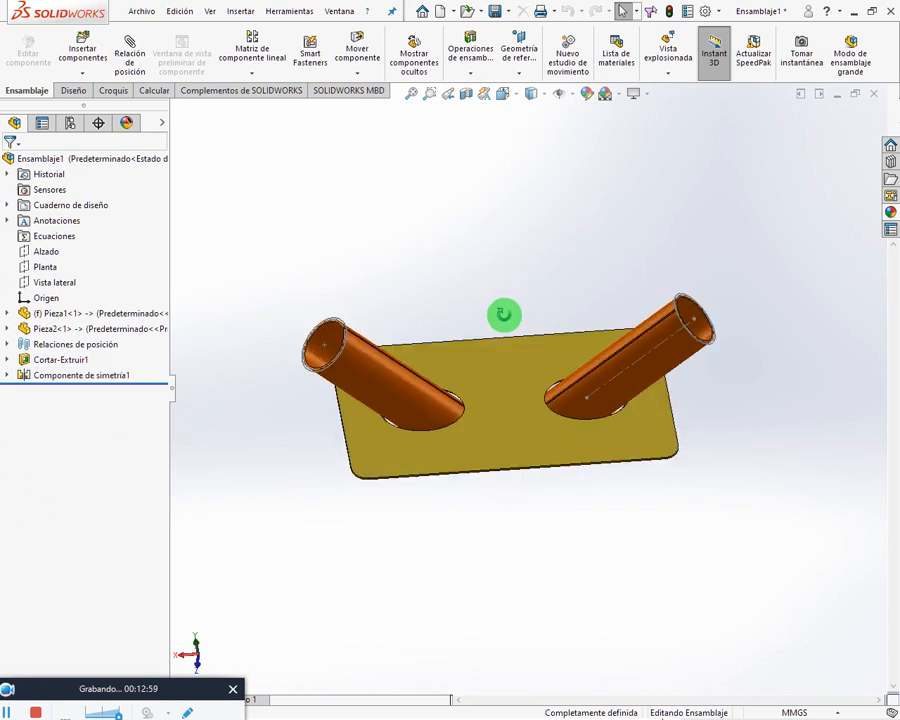
middle_click_drag(504, 315, 497, 275)
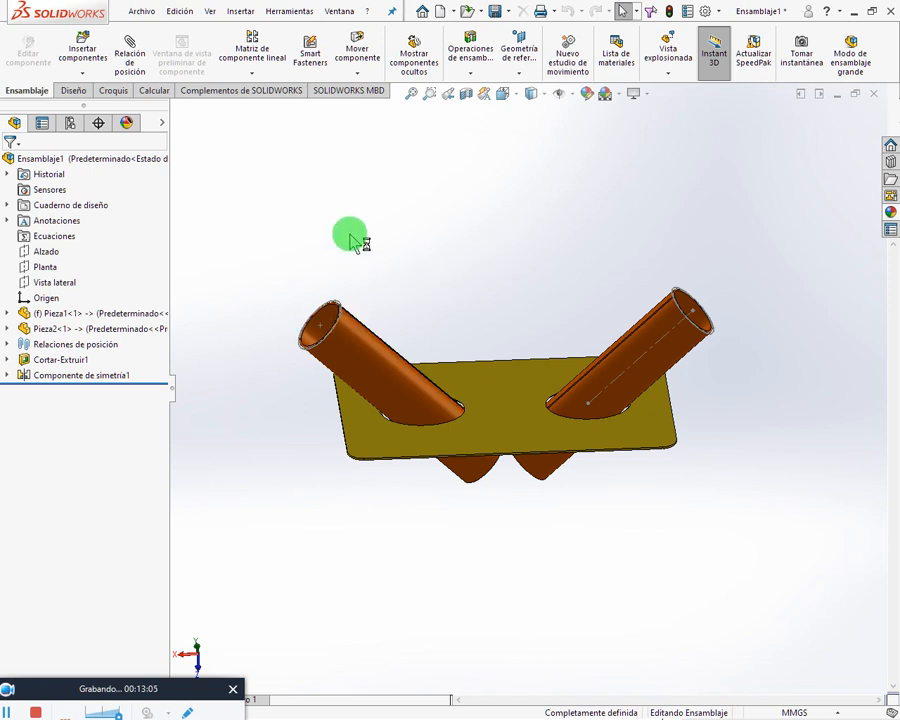
Consult the Complementario 02 sheet in the exercise PDF for its objectives and isometric view, and return to the SOLIDWORKS assembly.
key("alt+Tab")
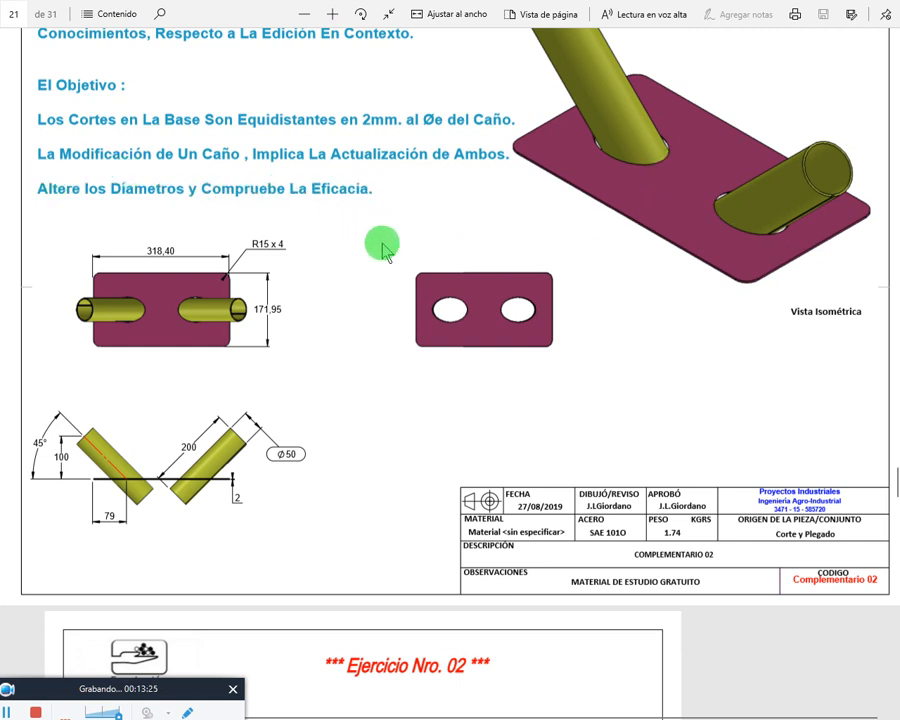
scroll(383, 250, "up", 2)
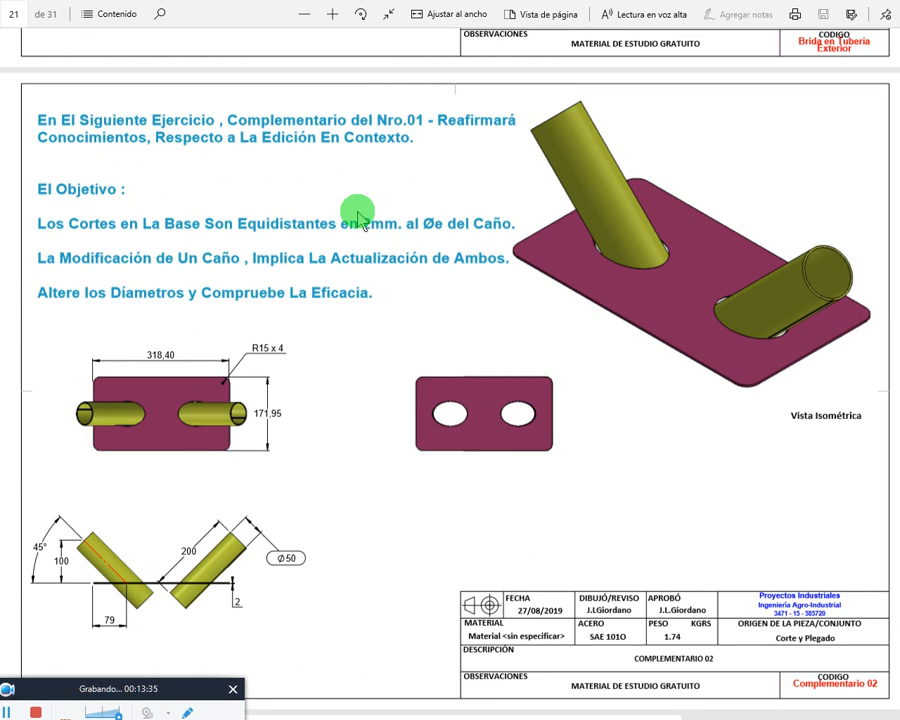
key("alt+Tab")
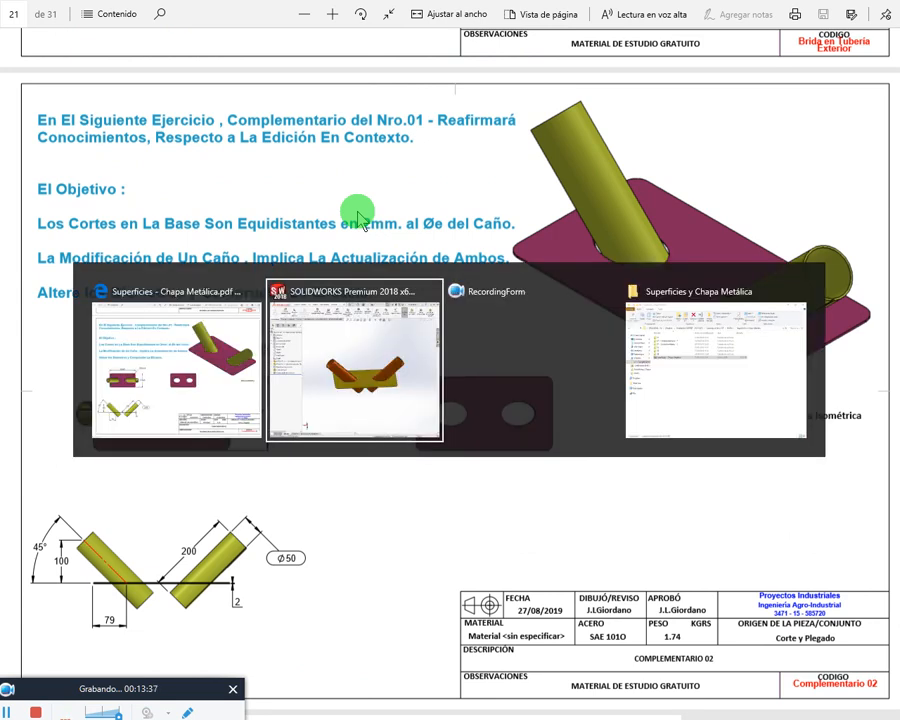
Check the assembly's isometric orientation against the exercise sheet.
key("space")
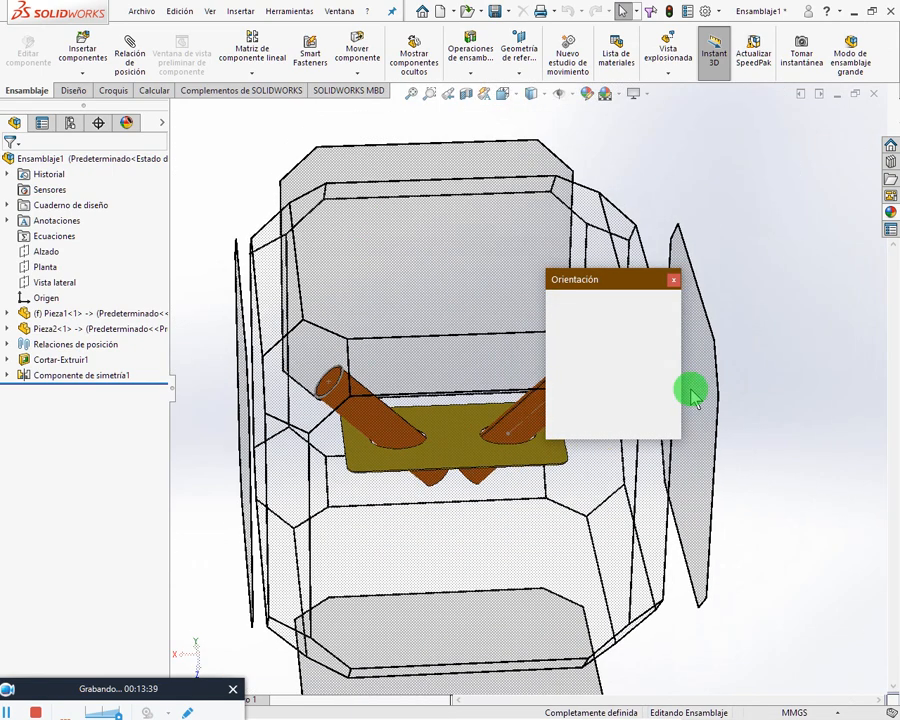
left_click(683, 330)
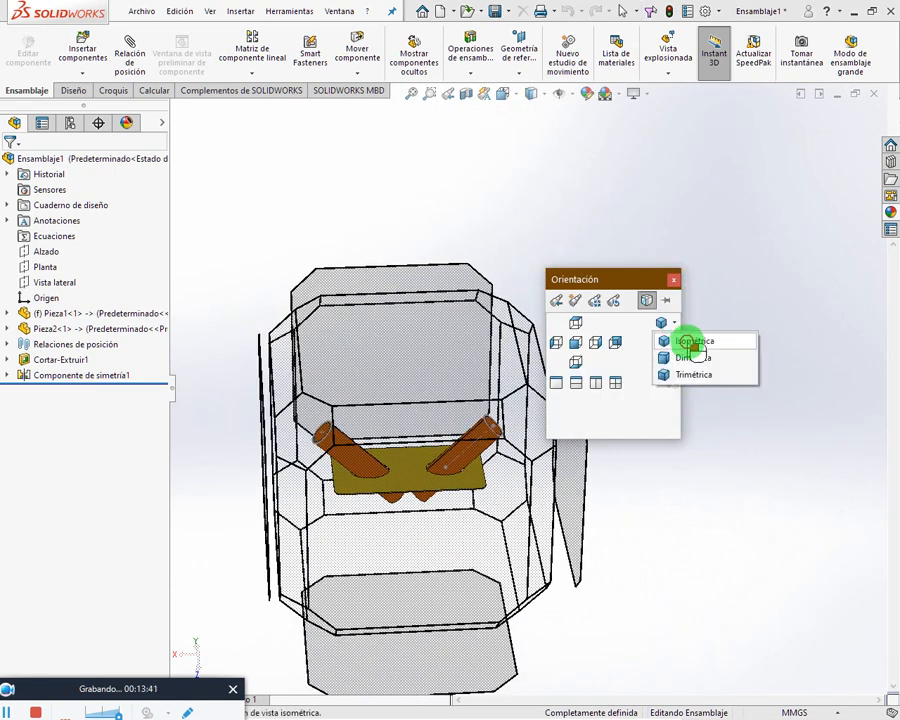
left_click(684, 341)
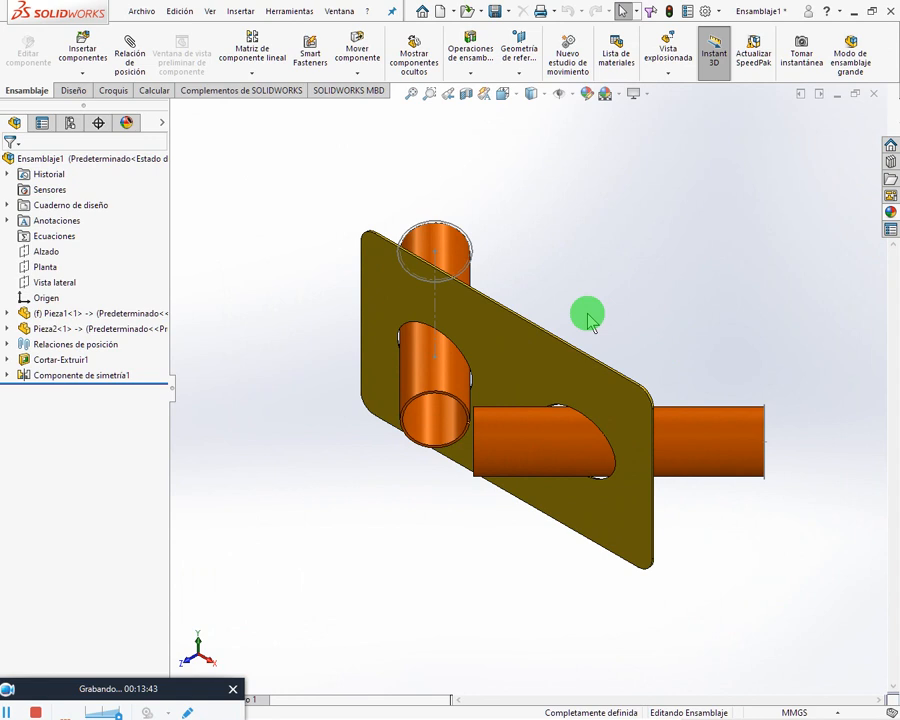
middle_click_drag(545, 217, 570, 553)
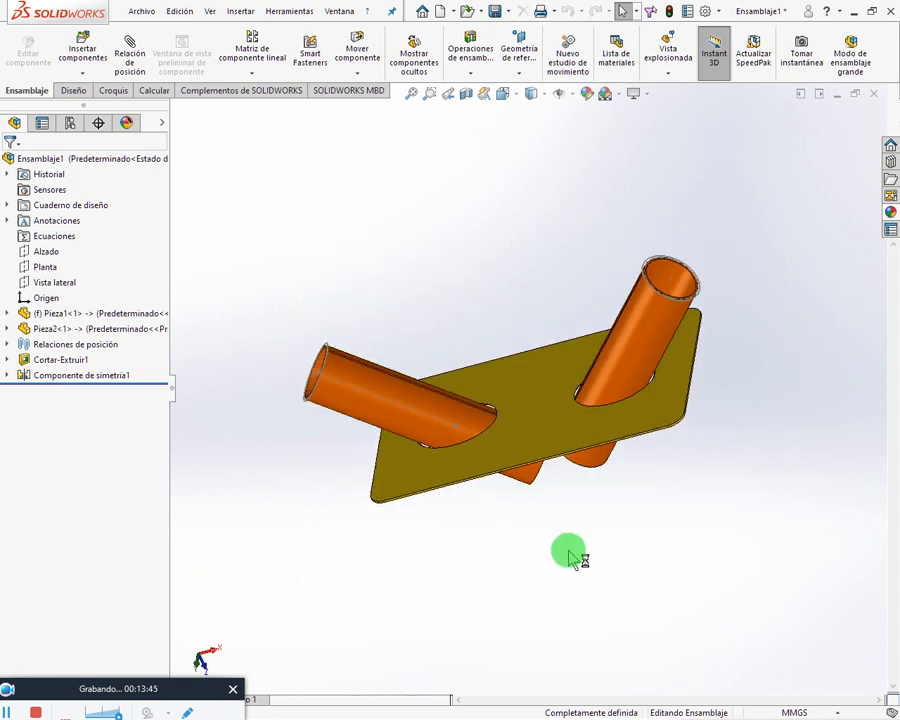
Redefine the standard views by making the edge-on plate view with V-shaped tubes the front view, and display the assembly in isometric.
key("space")
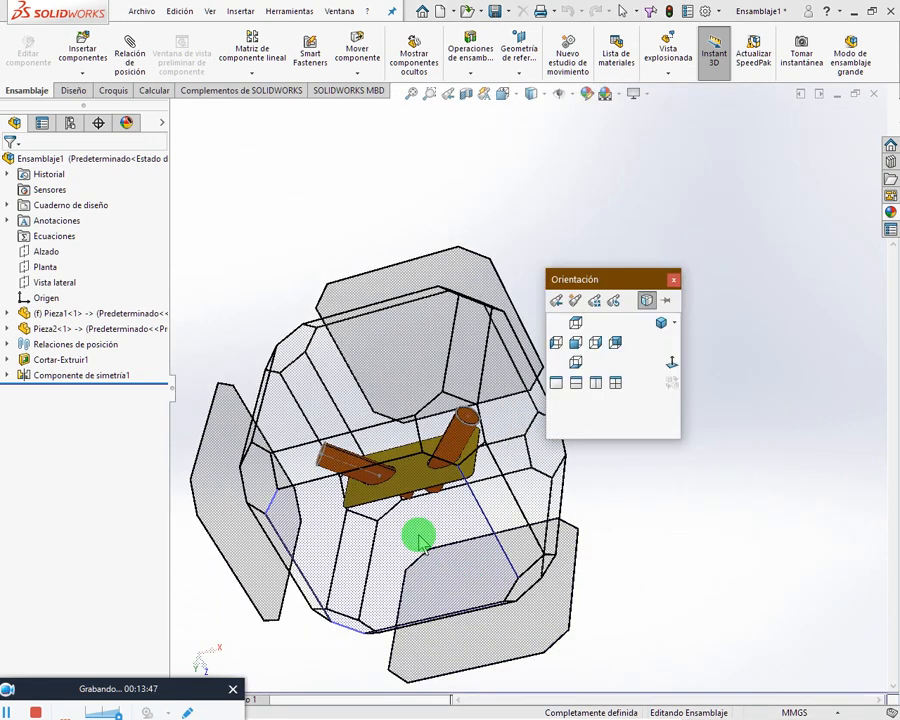
left_click(418, 532)
scroll(716, 494, "up", 4)
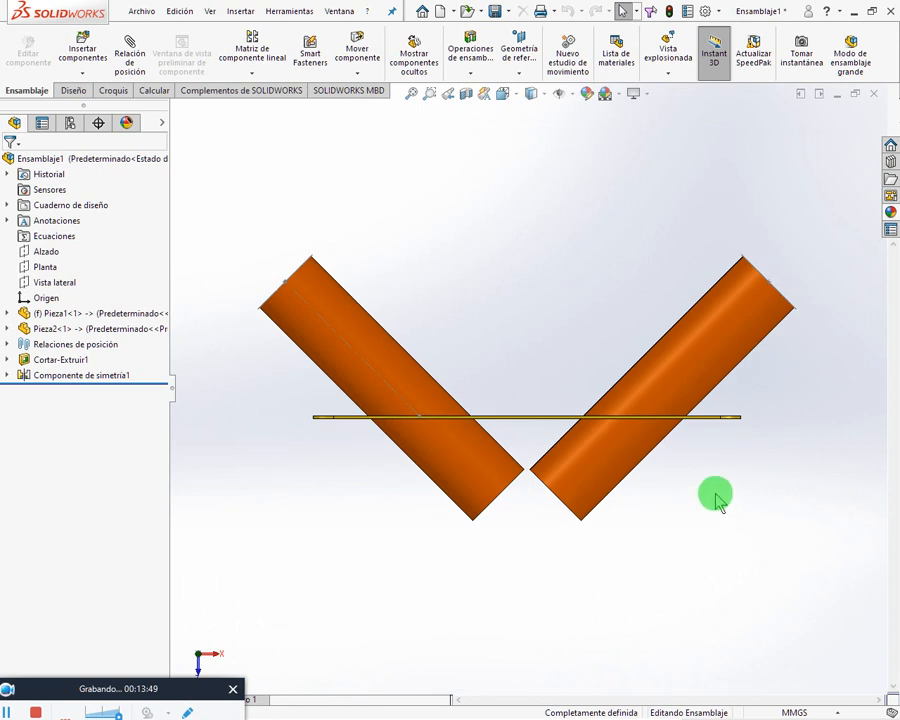
scroll(702, 474, "down", 2)
right_click(689, 406)
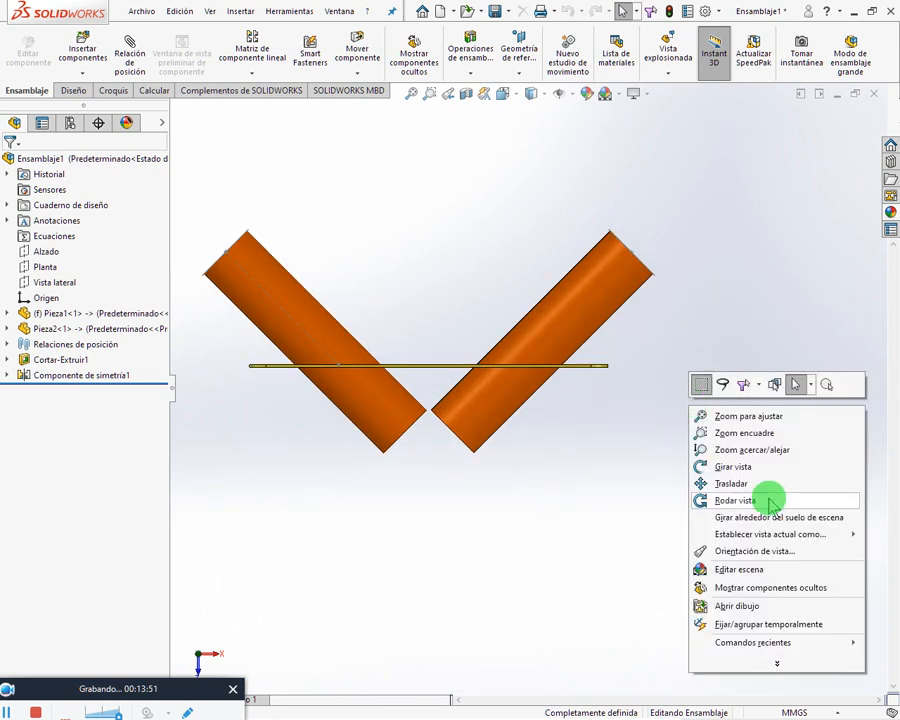
mouse_move(768, 537)
left_click(639, 533)
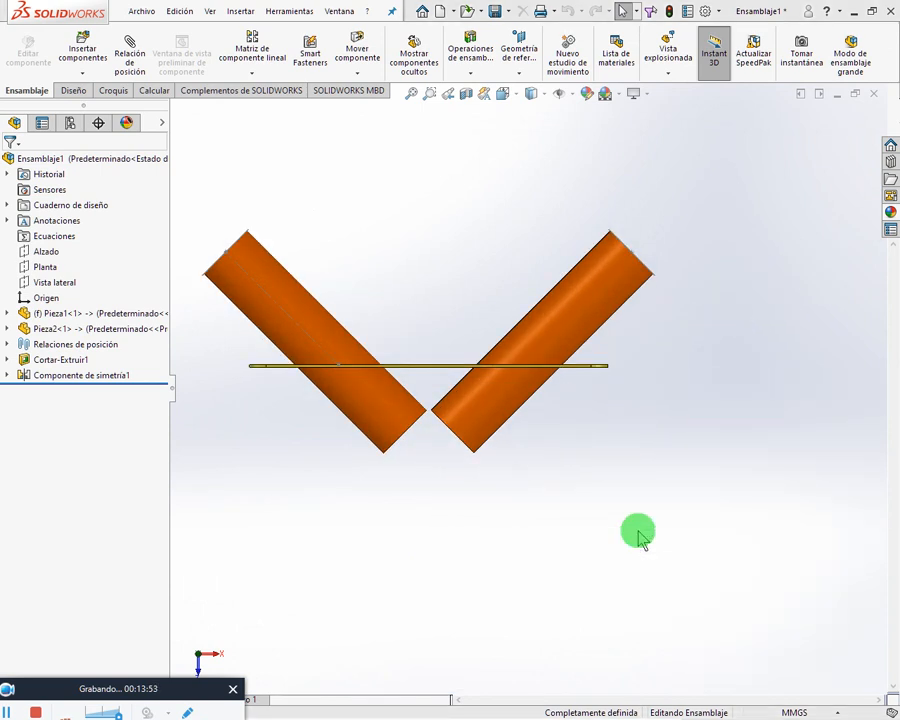
left_click(474, 379)
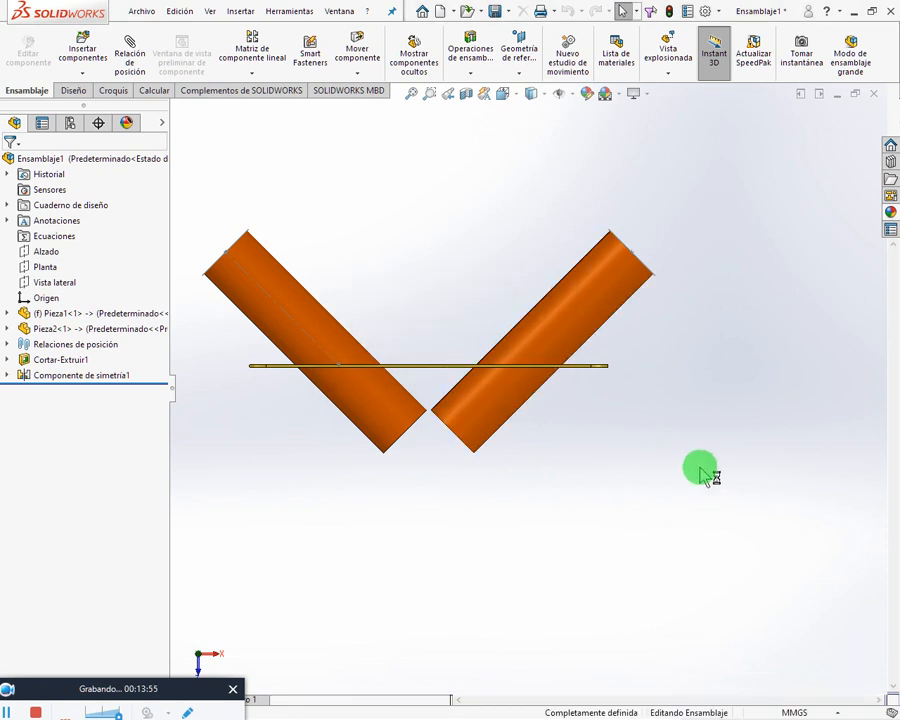
key("space")
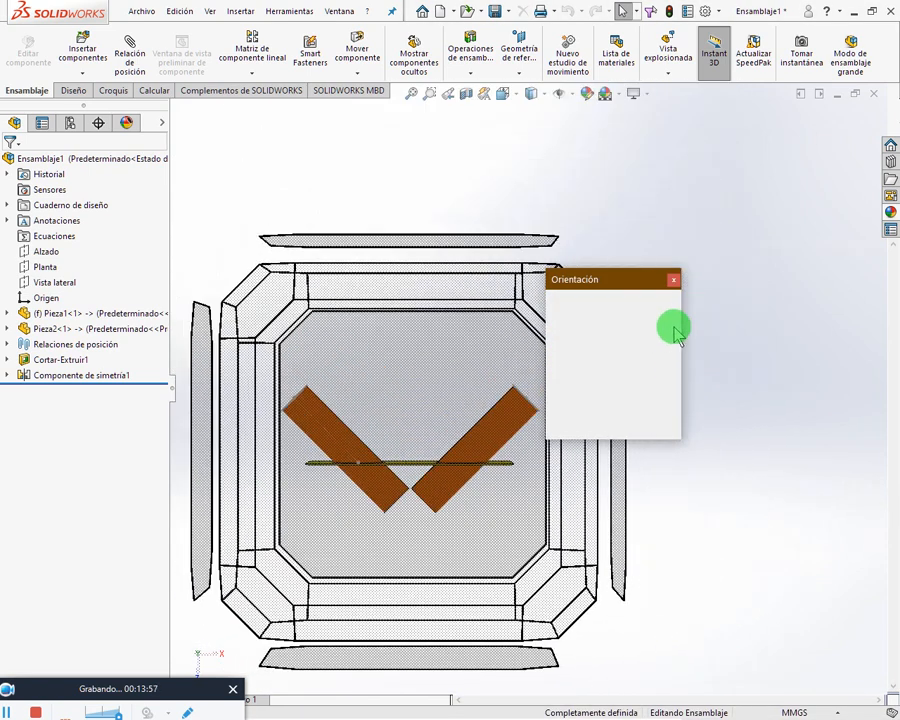
left_click(677, 326)
left_click(676, 342)
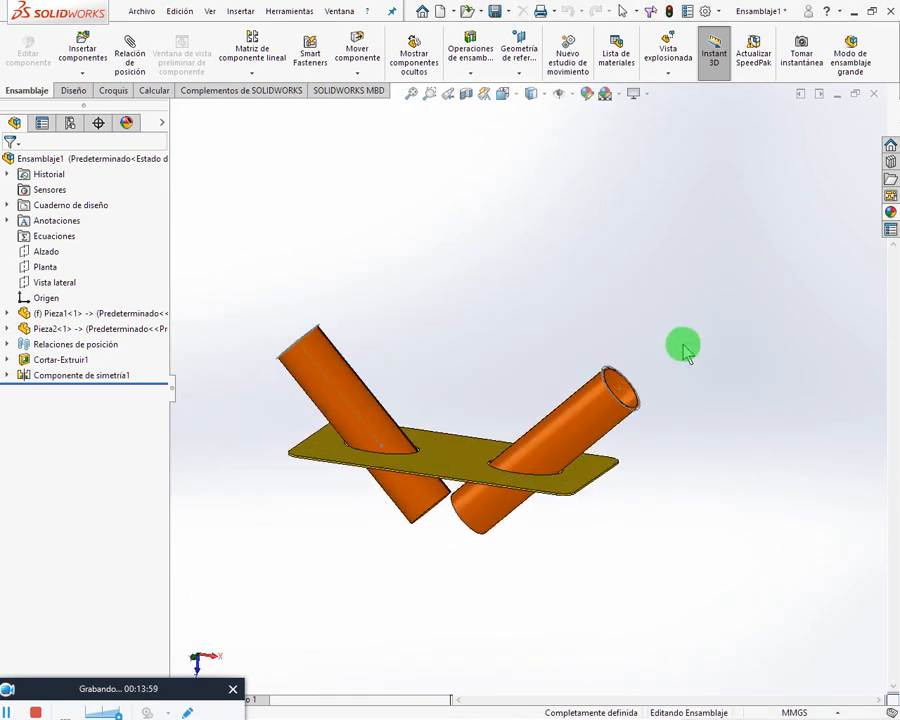
Apply the Blanco simple scene to the assembly background.
left_click(607, 95)
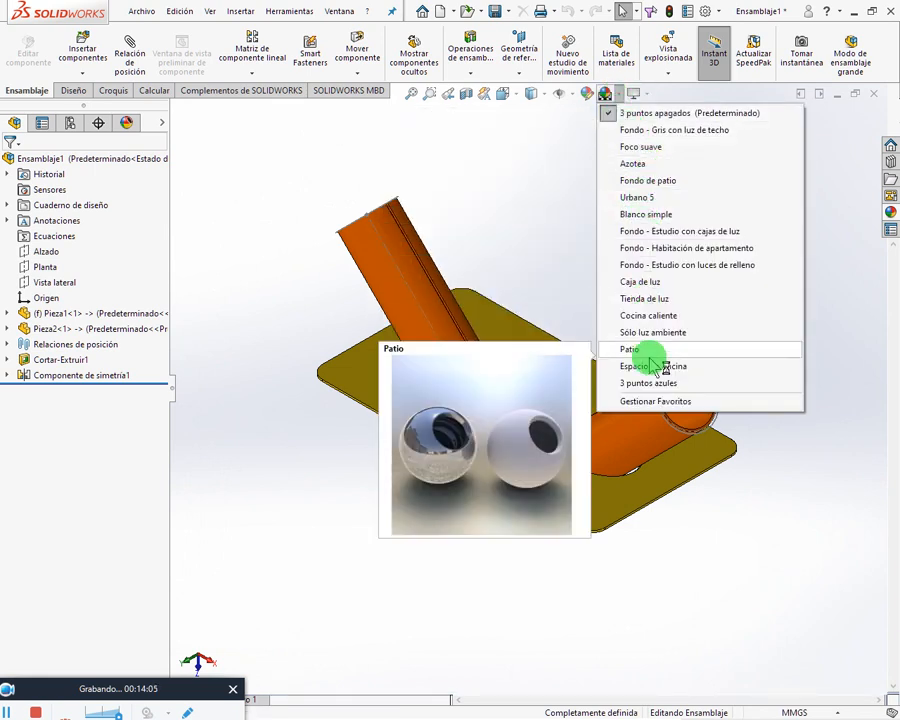
left_click(662, 216)
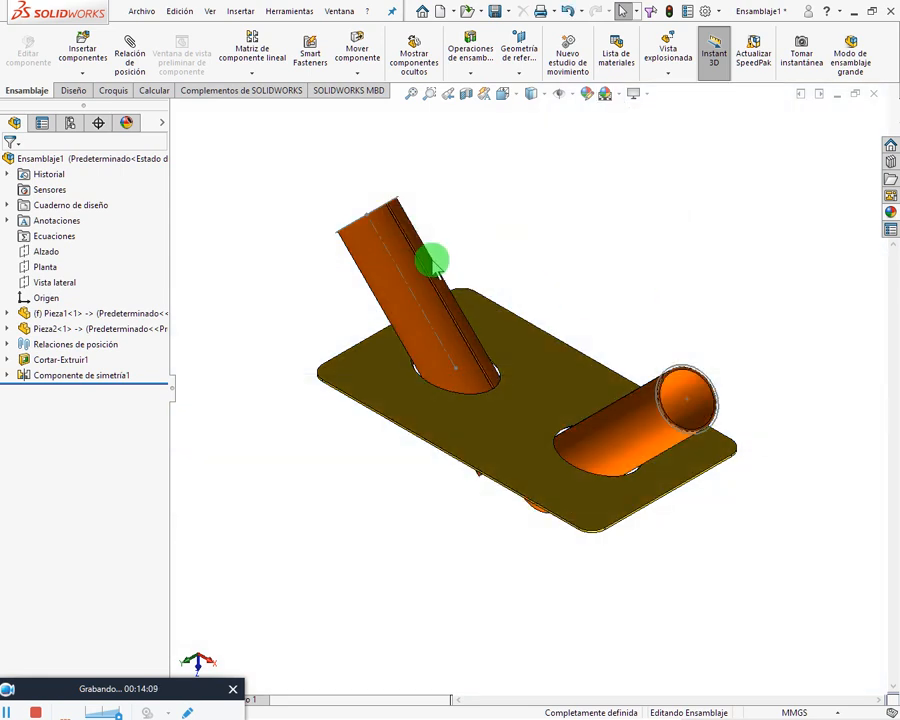
Hide Pieza1's slanted axis sketch line and the sketch circle around the end of the original tube.
left_click(400, 268)
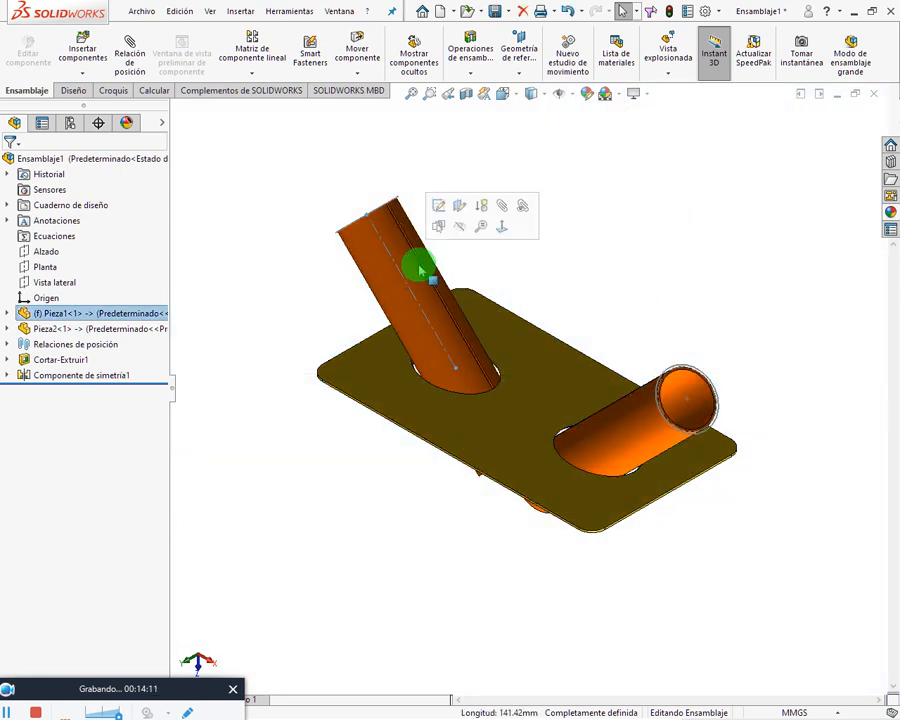
left_click(463, 228)
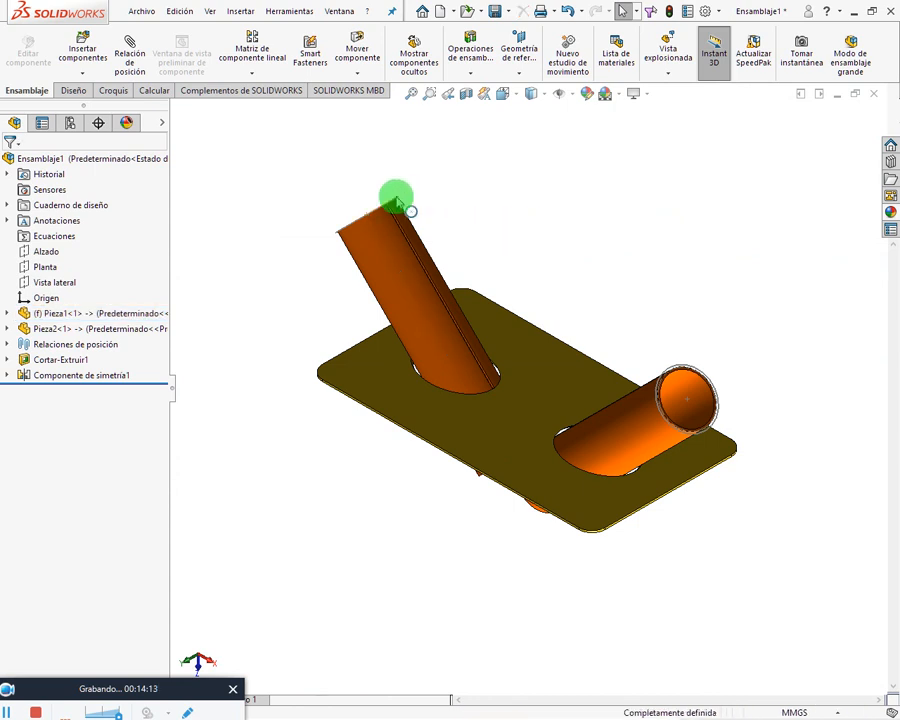
scroll(401, 201, "down", 3)
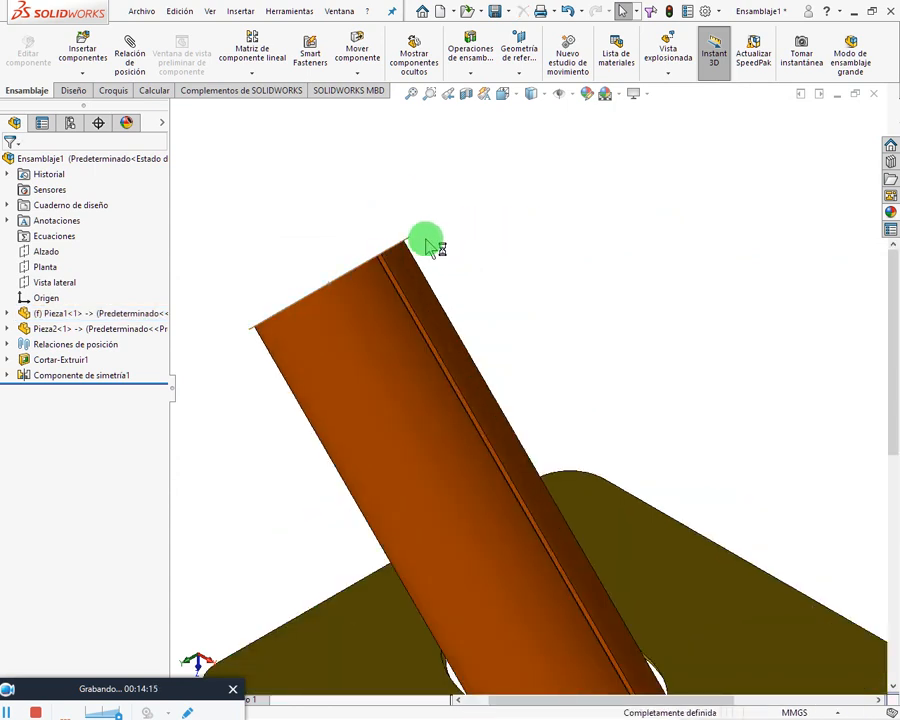
middle_click_drag(426, 246, 428, 252)
left_click(407, 240)
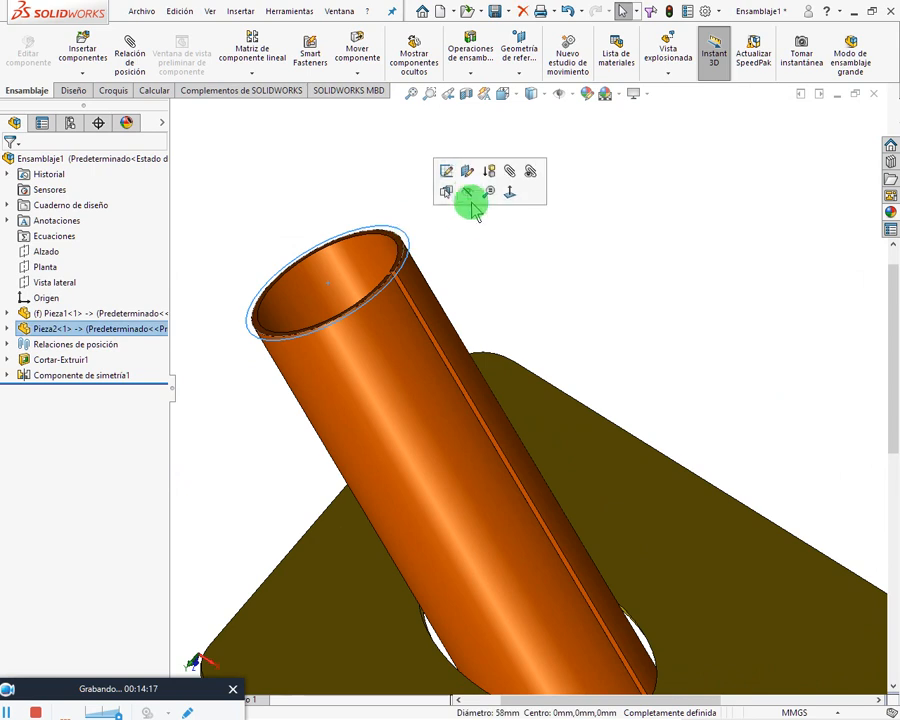
left_click(488, 216)
middle_click_drag(488, 216, 622, 270)
scroll(630, 280, "up", 5)
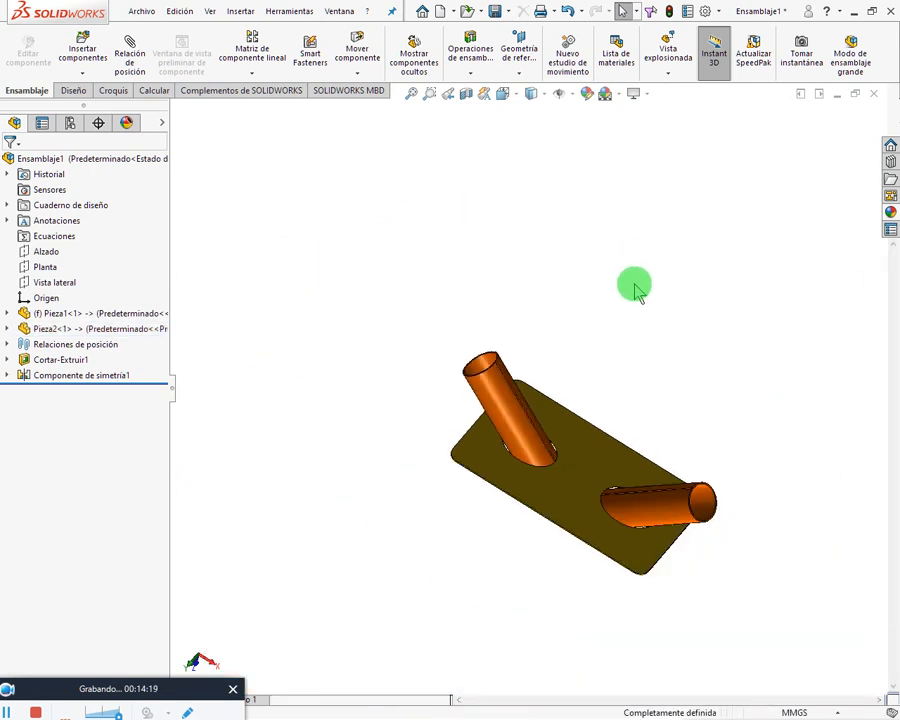
scroll(620, 500, "down", 8)
scroll(601, 435, "up", 5)
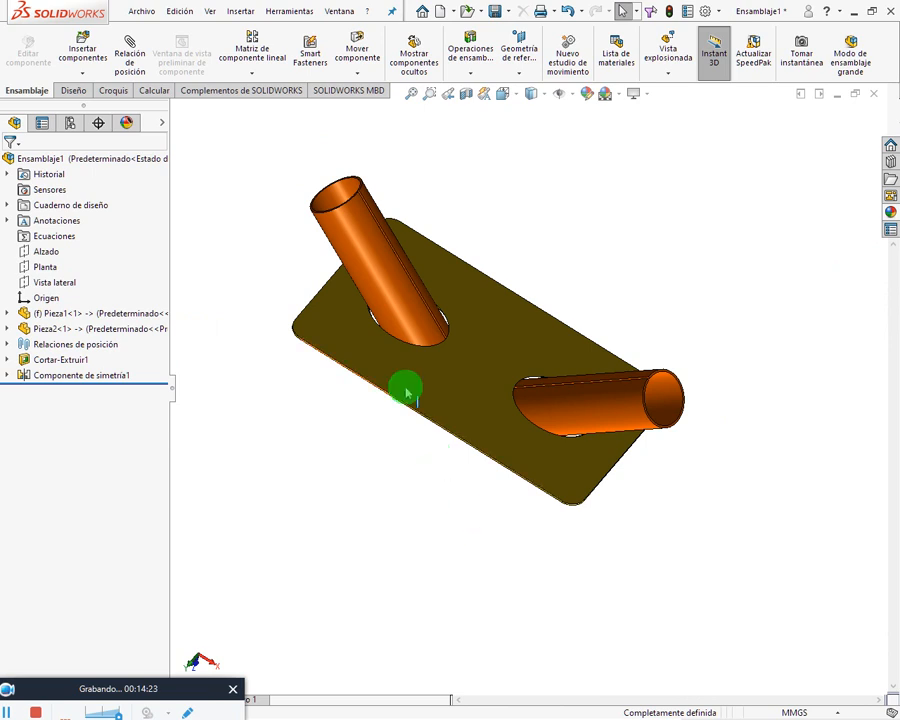
left_click(393, 298)
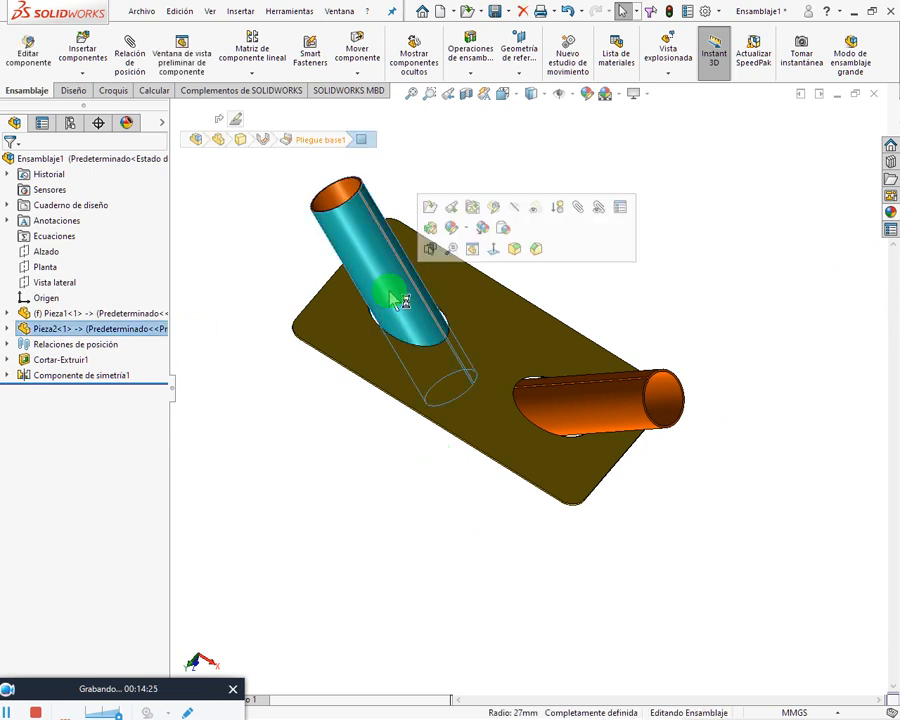
left_click(331, 482)
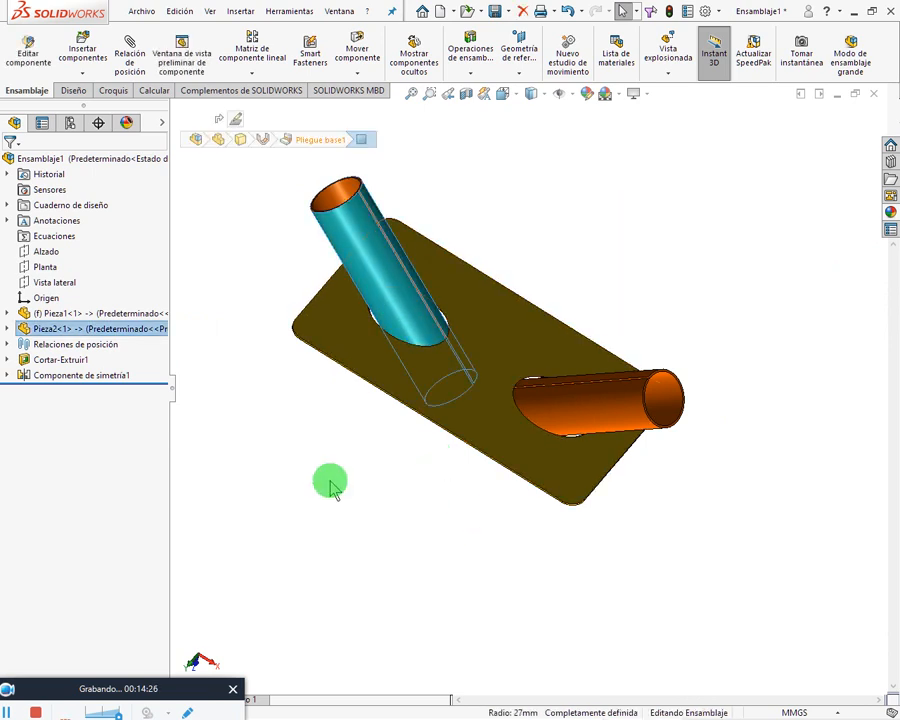
left_click(400, 305)
left_click(369, 475)
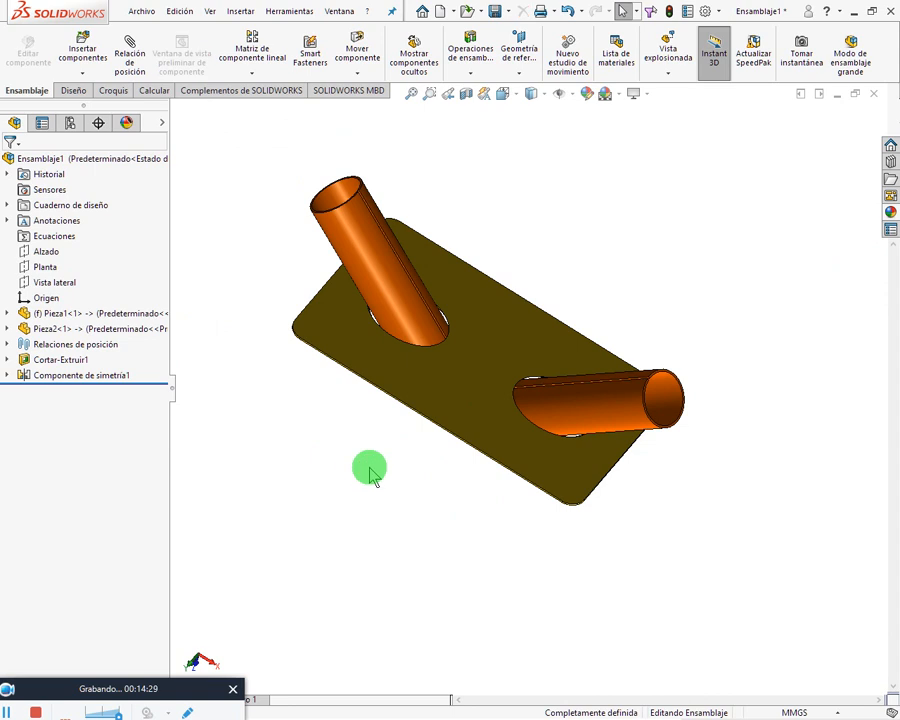
Open the original tube part Pieza2 and set the radius in its base flange sketch Croquis1 to 40 mm.
left_click(621, 416)
left_click(730, 580)
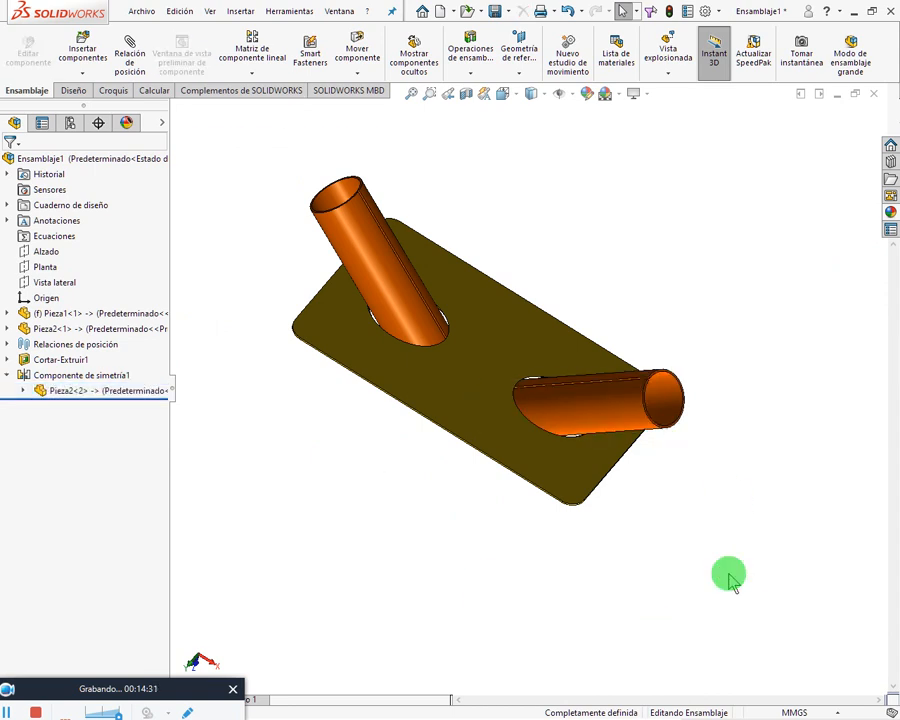
left_click(363, 232)
left_click(399, 145)
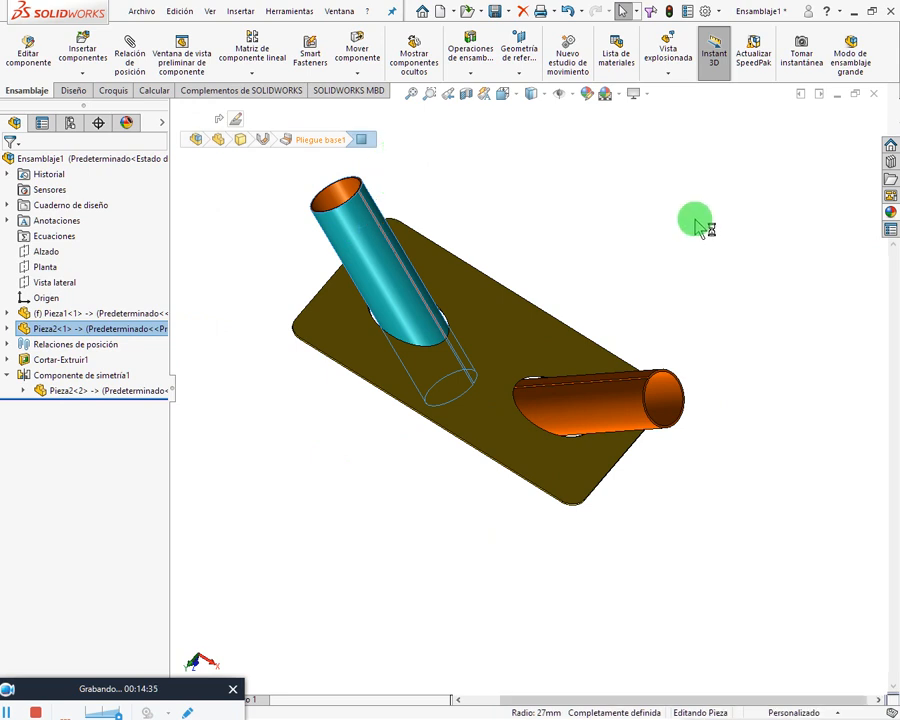
scroll(617, 346, "up", 3)
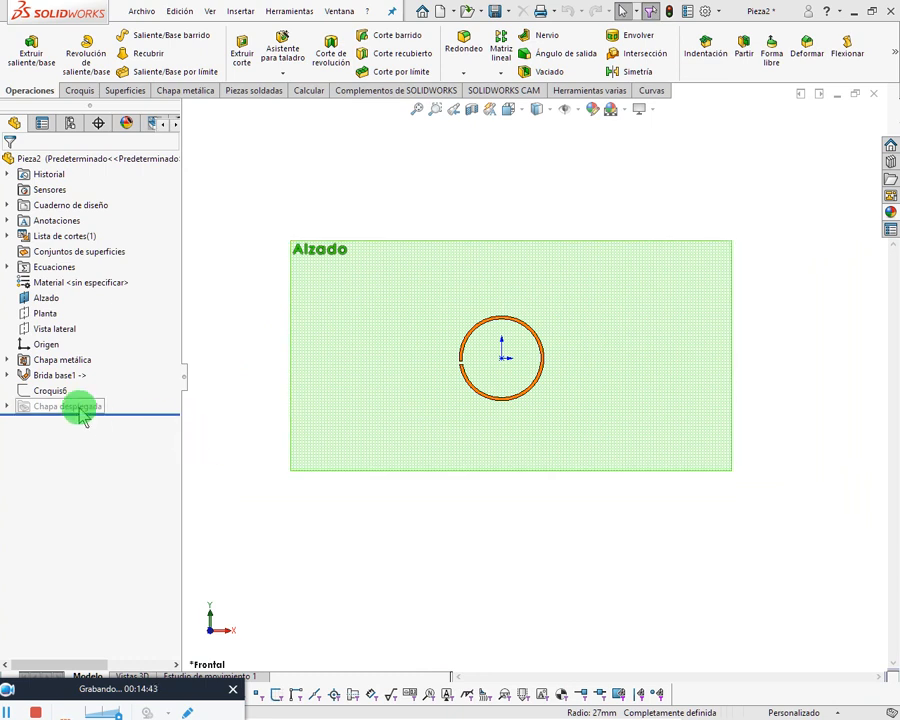
left_click(8, 375)
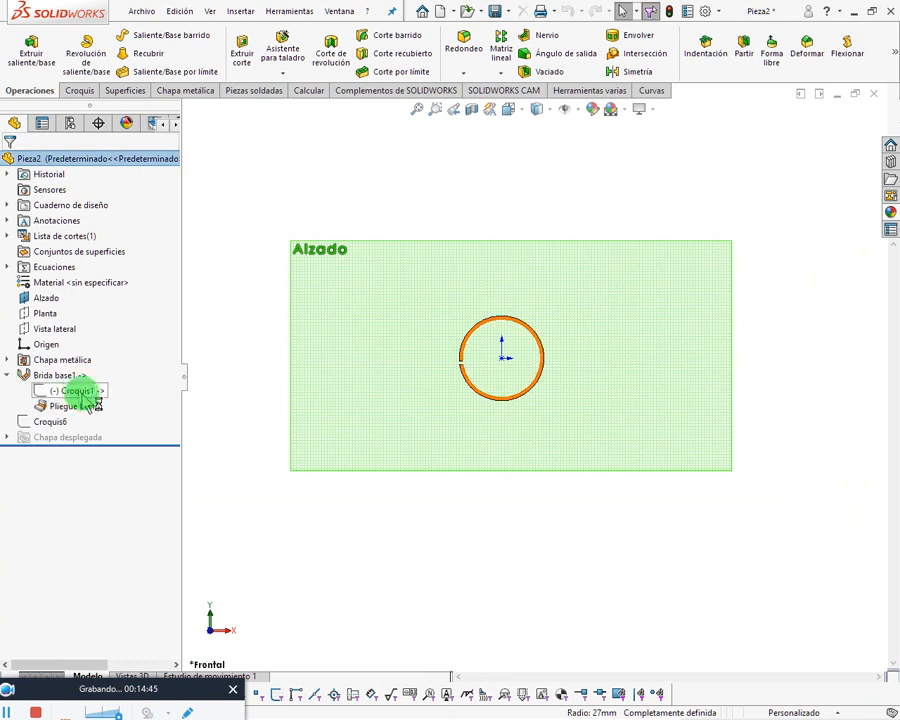
left_click(72, 390)
left_click(91, 349)
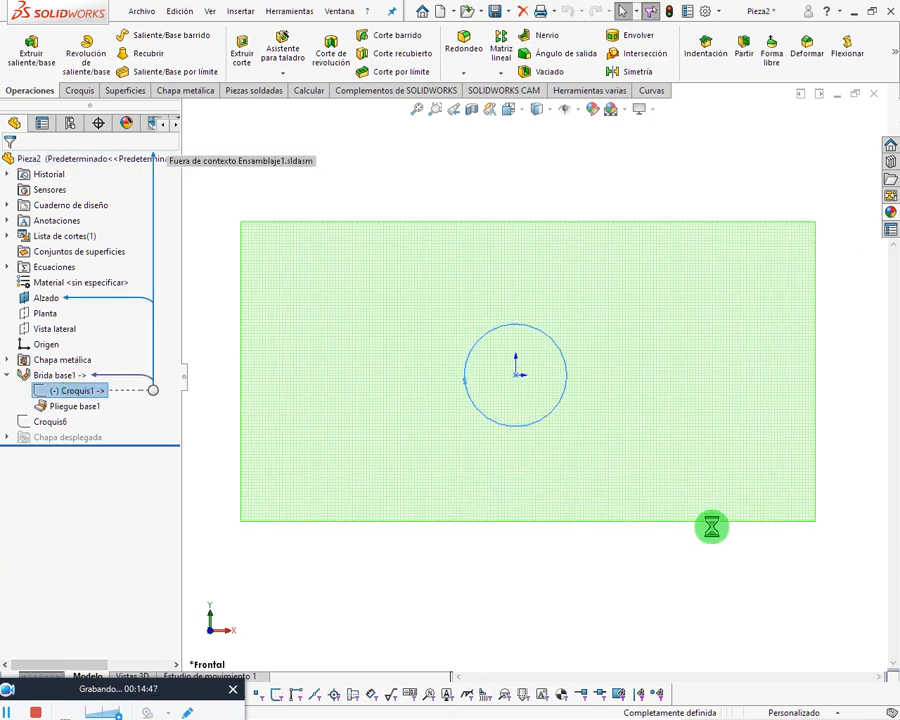
double_click(456, 612)
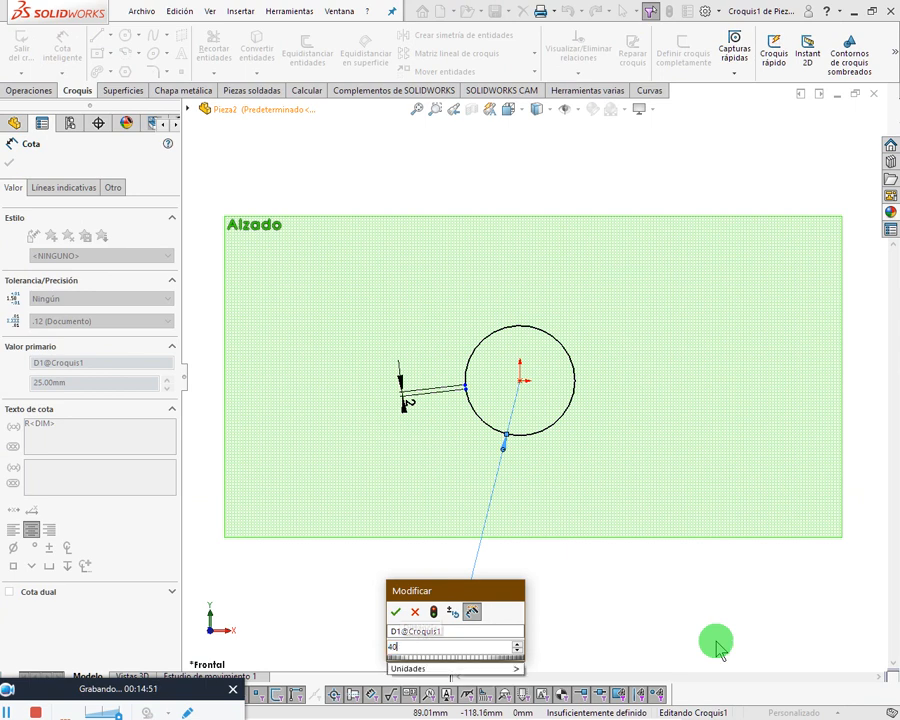
left_click(395, 611)
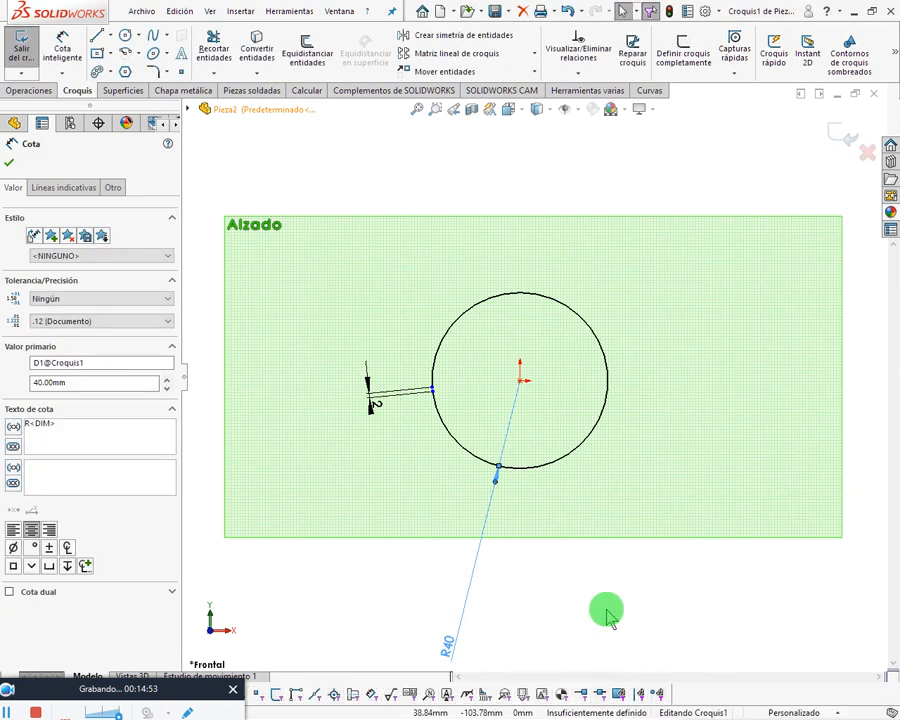
left_click(850, 140)
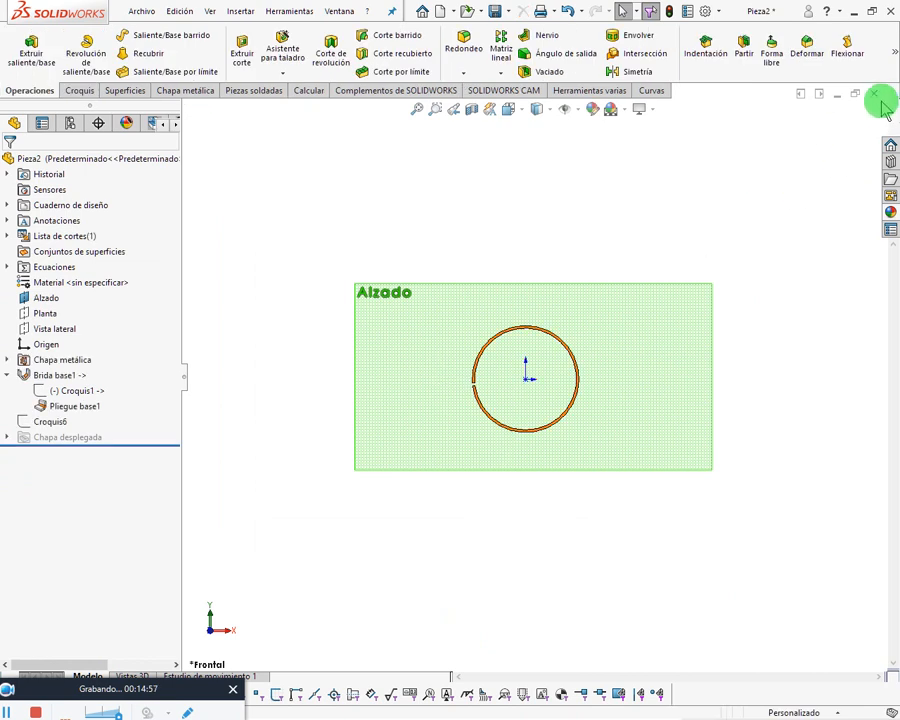
Close Pieza2 saving its changes, and rebuild the assembly with the 40 mm tube radius.
left_click(873, 94)
left_click(432, 362)
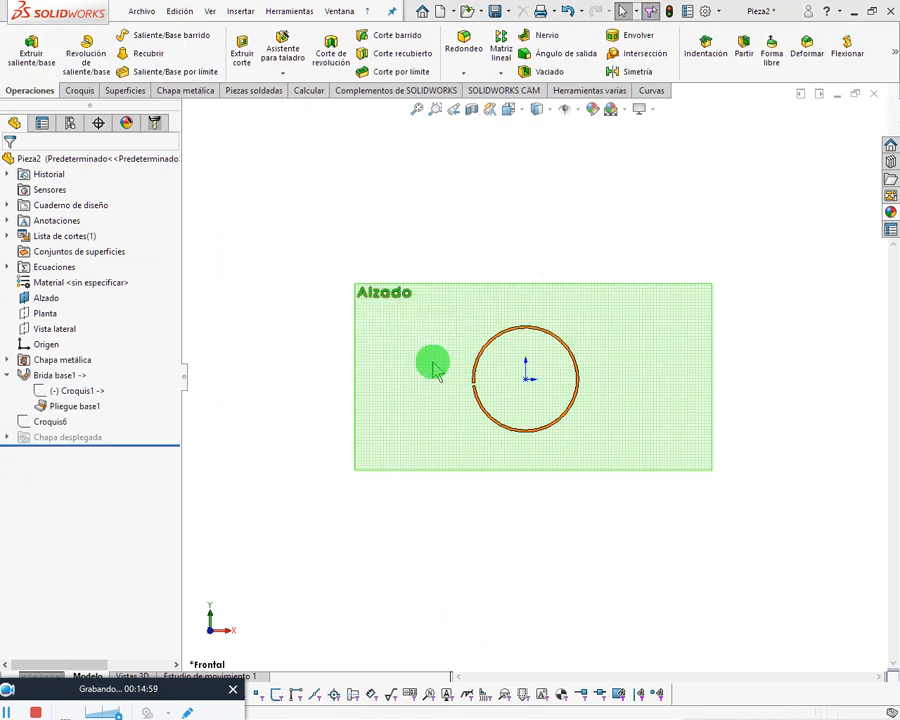
left_click(125, 85)
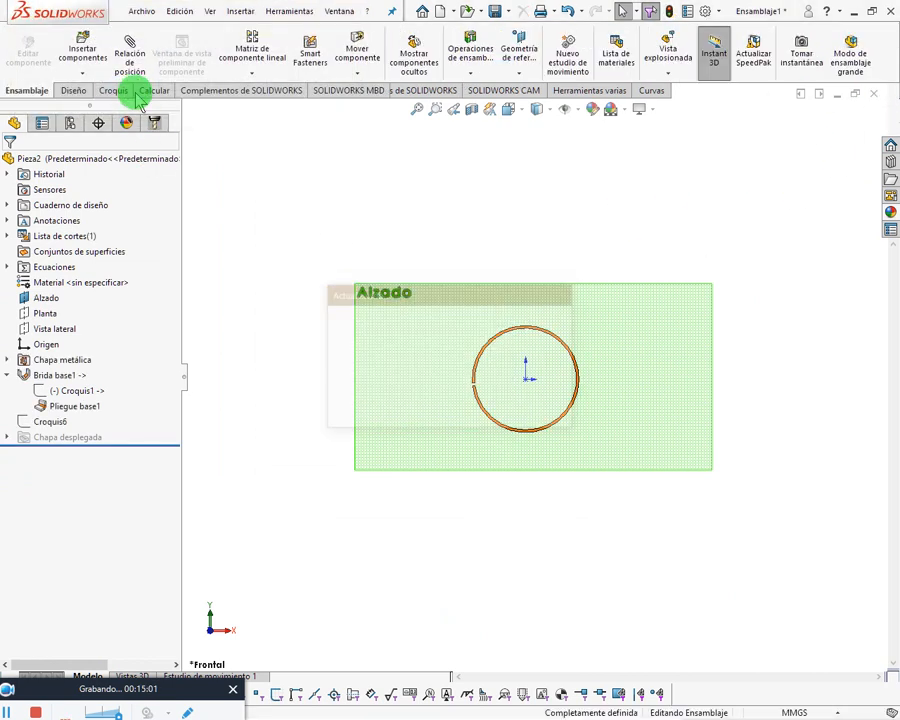
Examine from several angles how the enlarged tubes meet each other and how the plate cuts fit around them.
middle_click_drag(556, 539, 609, 408)
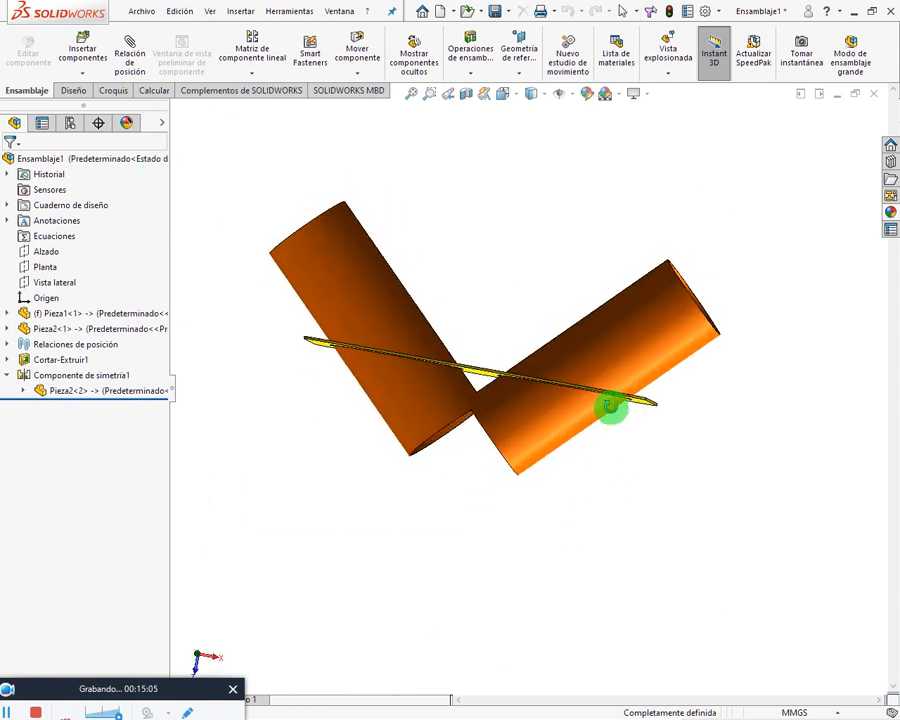
scroll(468, 412, "down", 4)
scroll(508, 426, "up", 5)
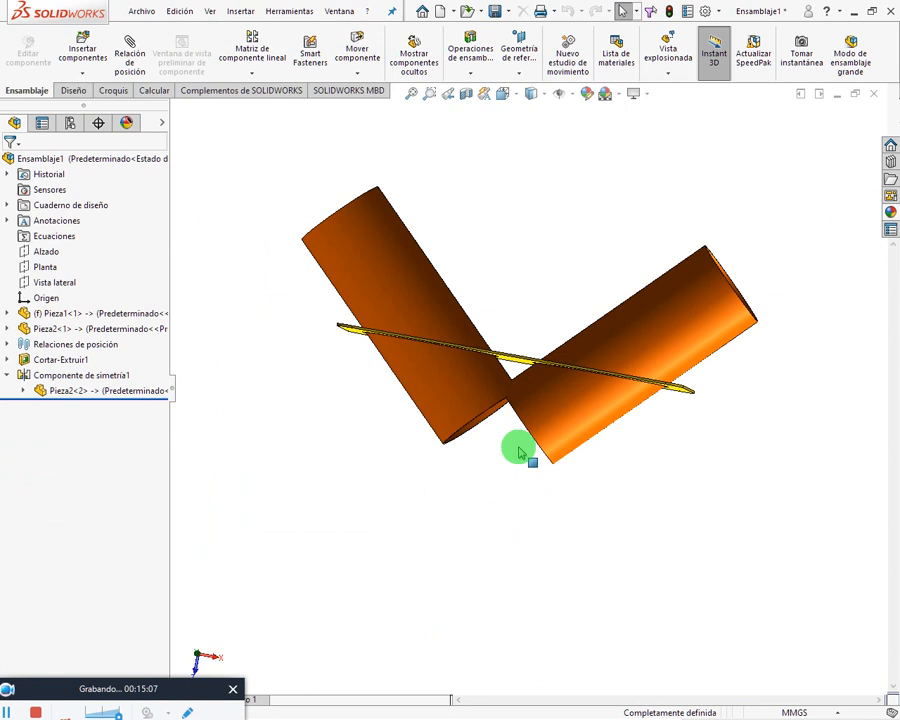
middle_click_drag(516, 446, 510, 577)
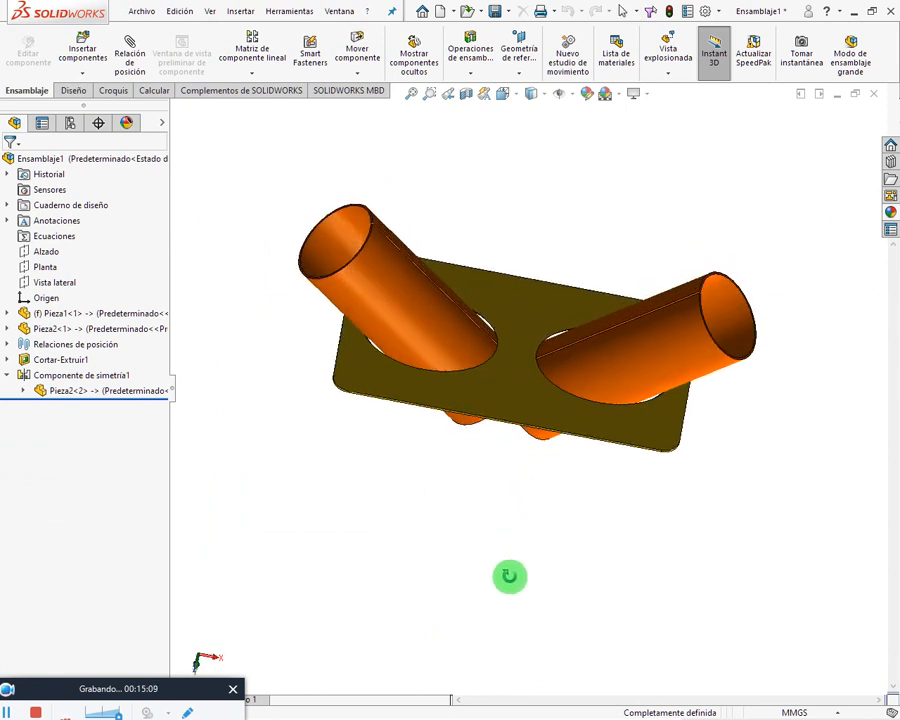
scroll(490, 325, "down", 4)
mouse_move(501, 340)
middle_mouse_down()
mouse_move(500, 476)
mouse_move(567, 474)
mouse_move(532, 382)
mouse_move(532, 281)
mouse_move(528, 318)
middle_mouse_up()
scroll(490, 308, "up", 3)
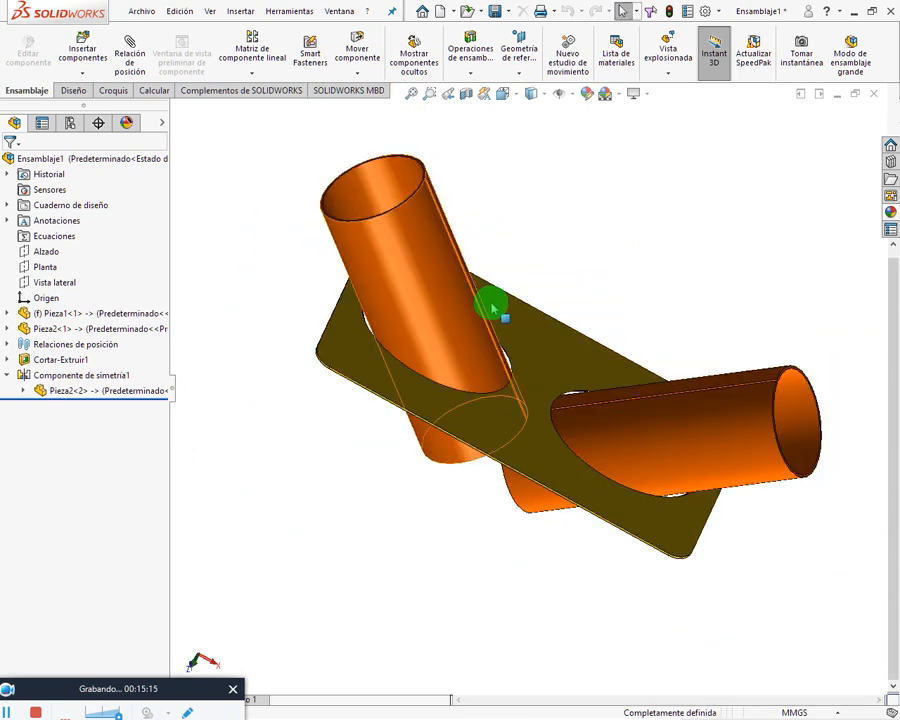
middle_click_drag(657, 492, 398, 280)
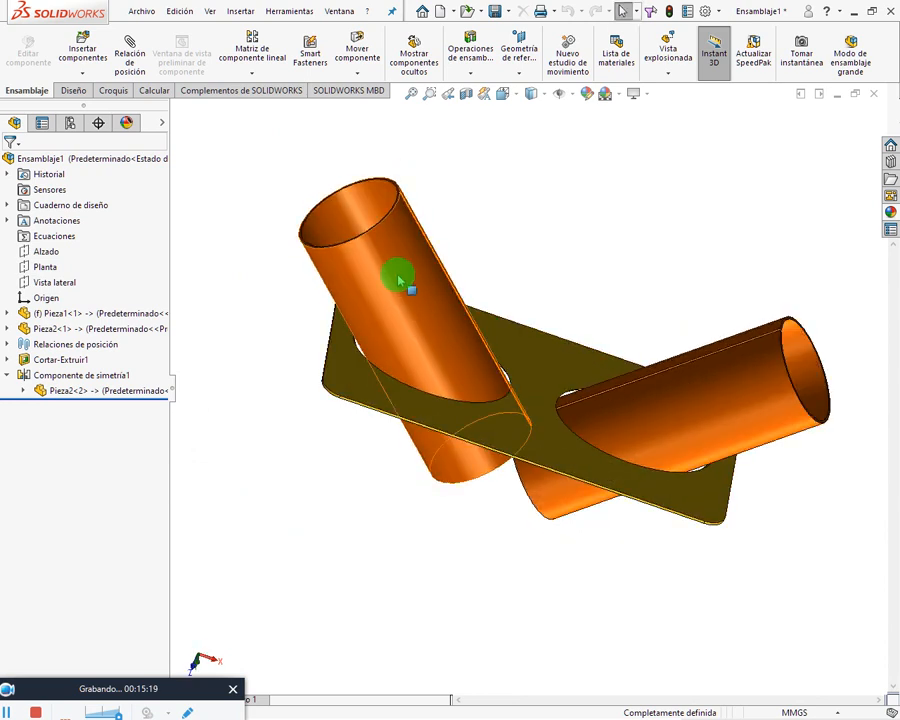
Reopen the original tube part and set the radius in its base flange sketch to 30 mm.
left_click(416, 263)
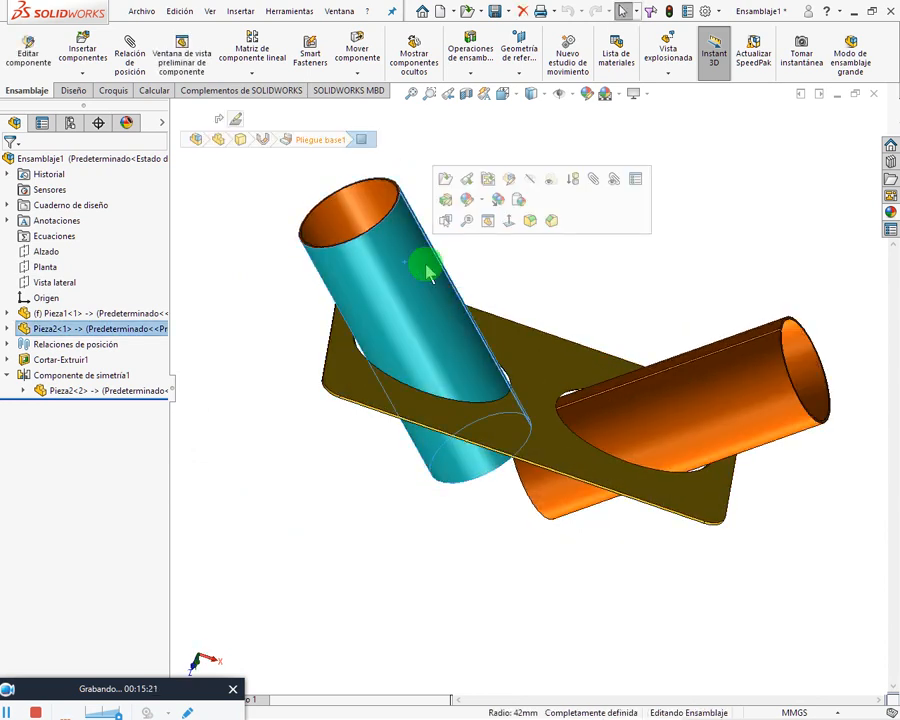
left_click(444, 178)
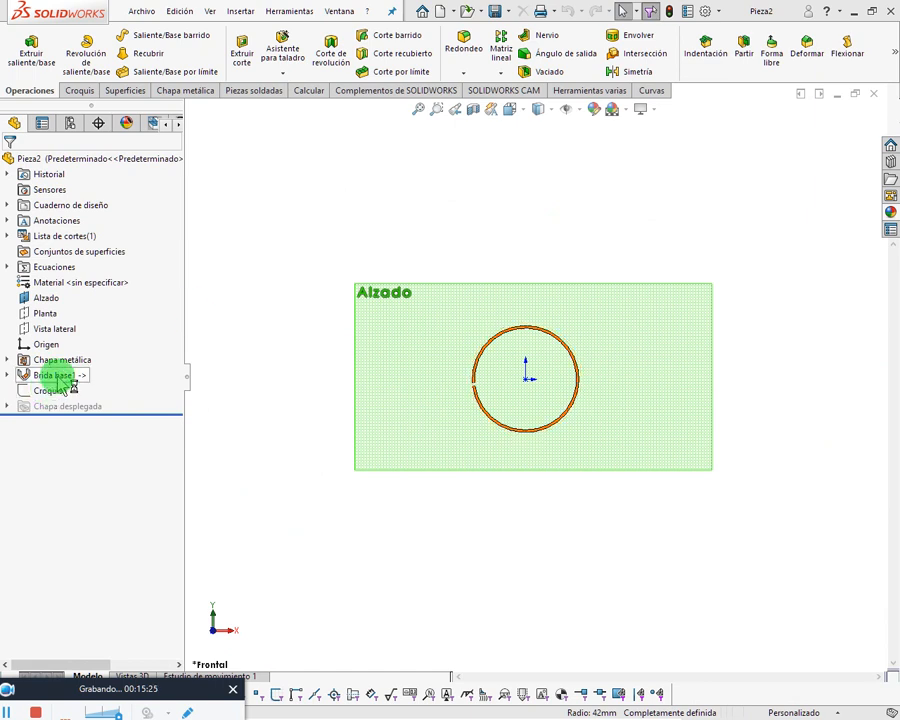
right_click(57, 377)
left_click(88, 331)
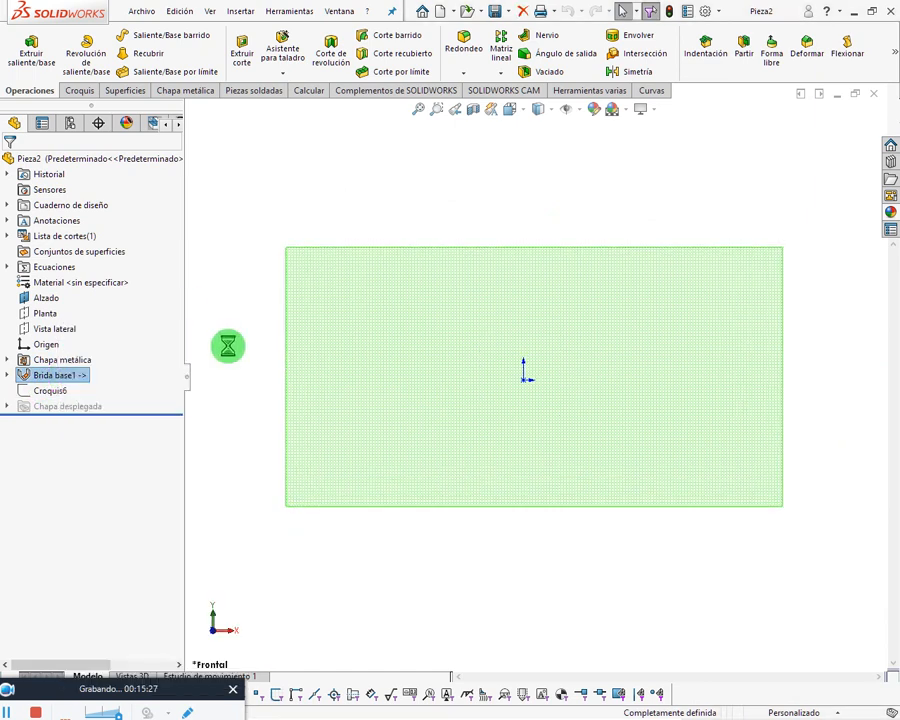
scroll(592, 375, "up", 3)
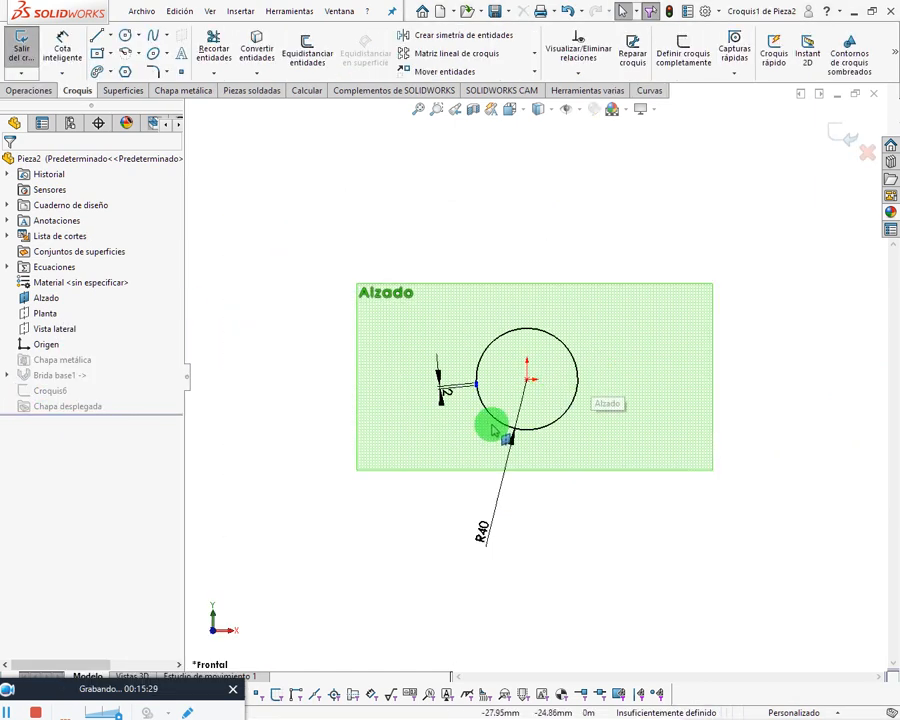
double_click(482, 540)
type("3")
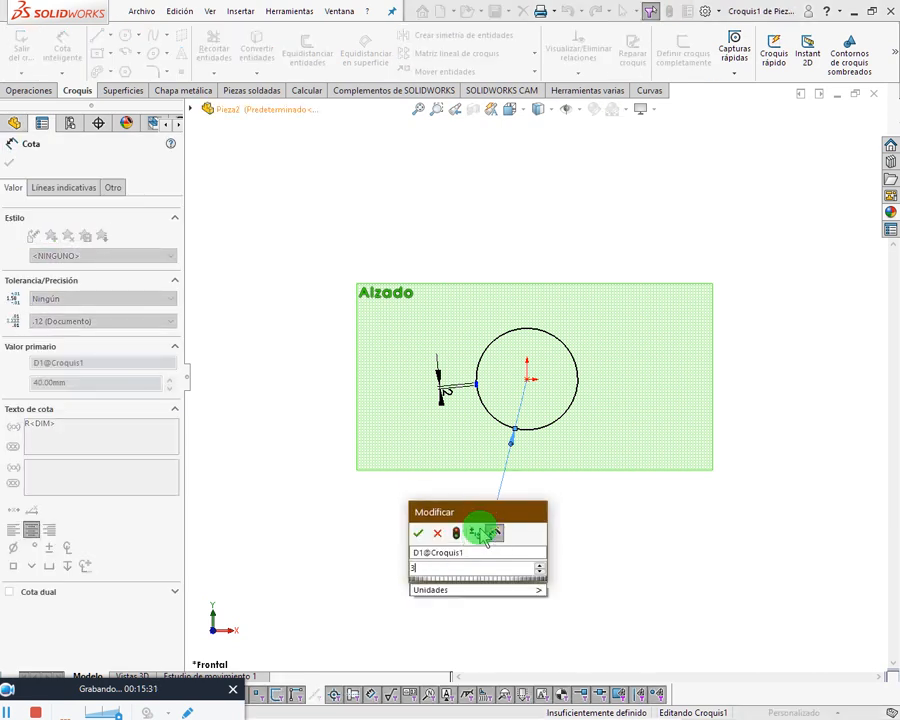
type("0")
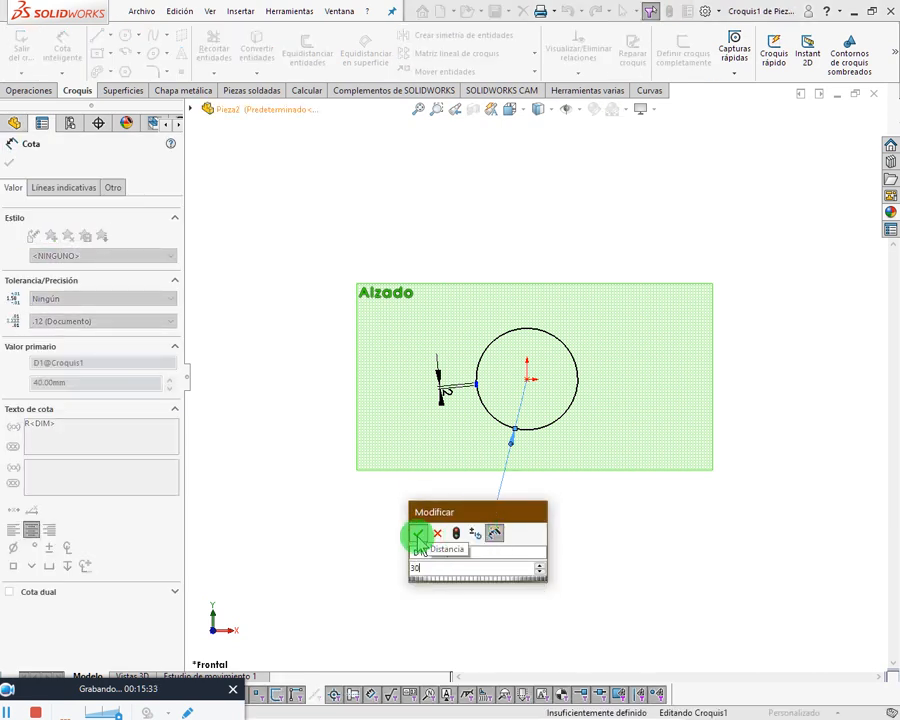
left_click(418, 534)
left_click(848, 148)
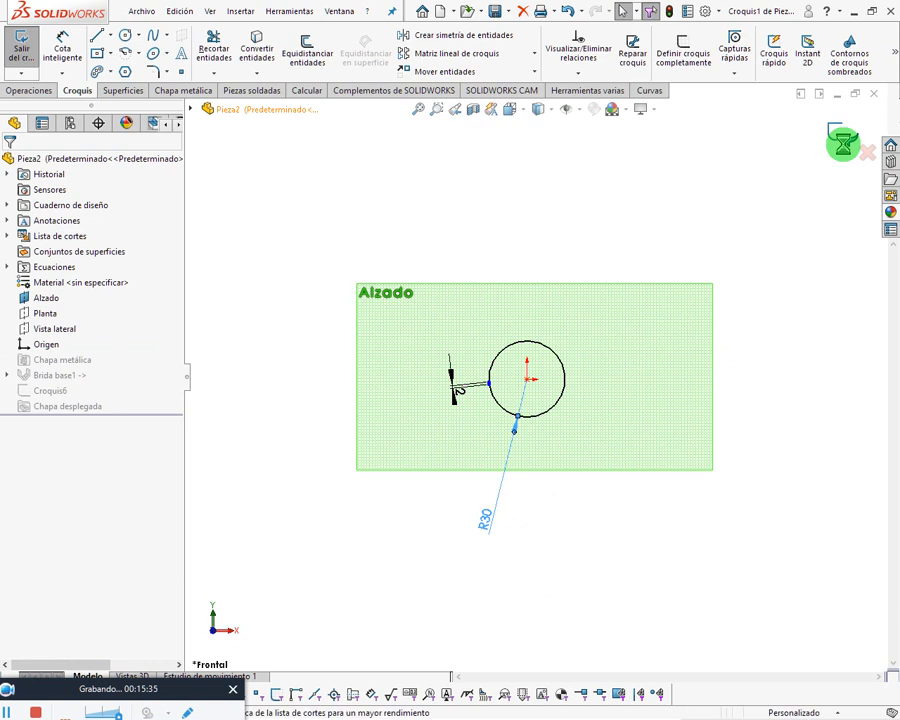
Save and close the edited tube part, and rebuild the assembly to update both tubes and the plate cuts.
left_click(876, 95)
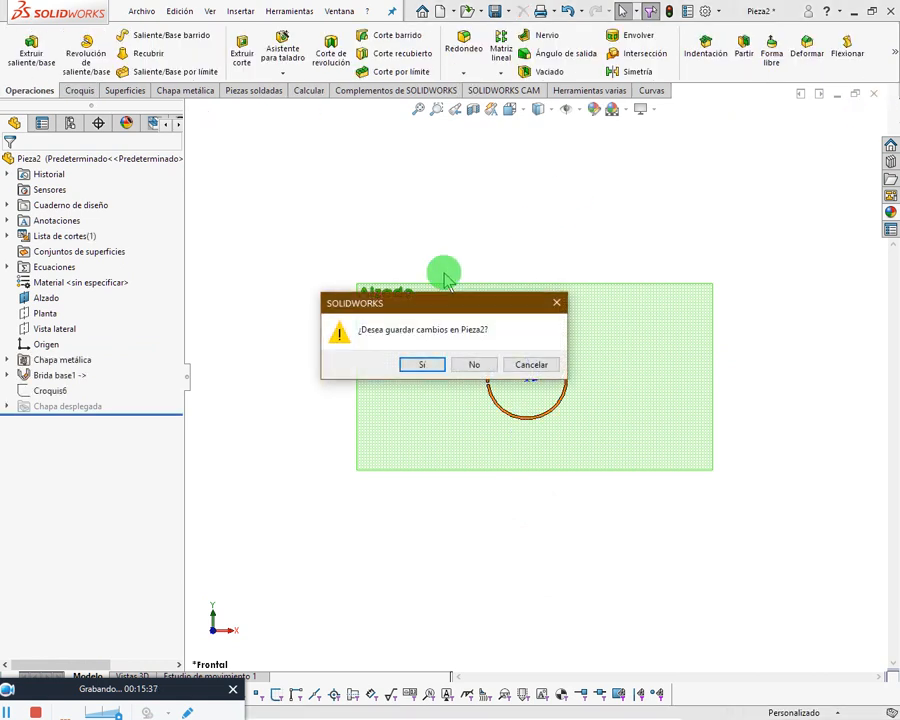
left_click(418, 366)
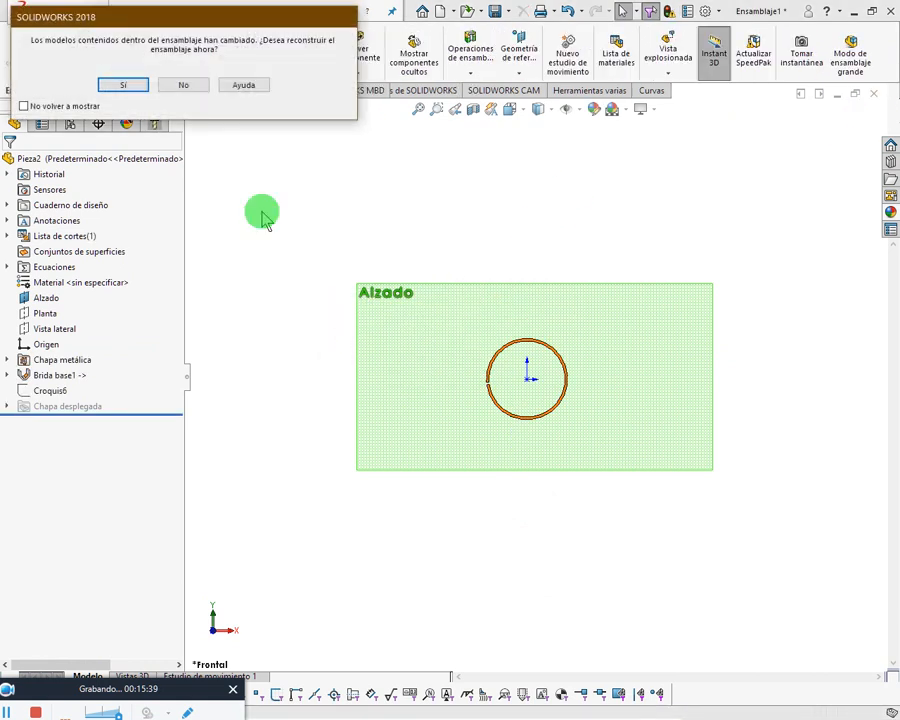
left_click(123, 86)
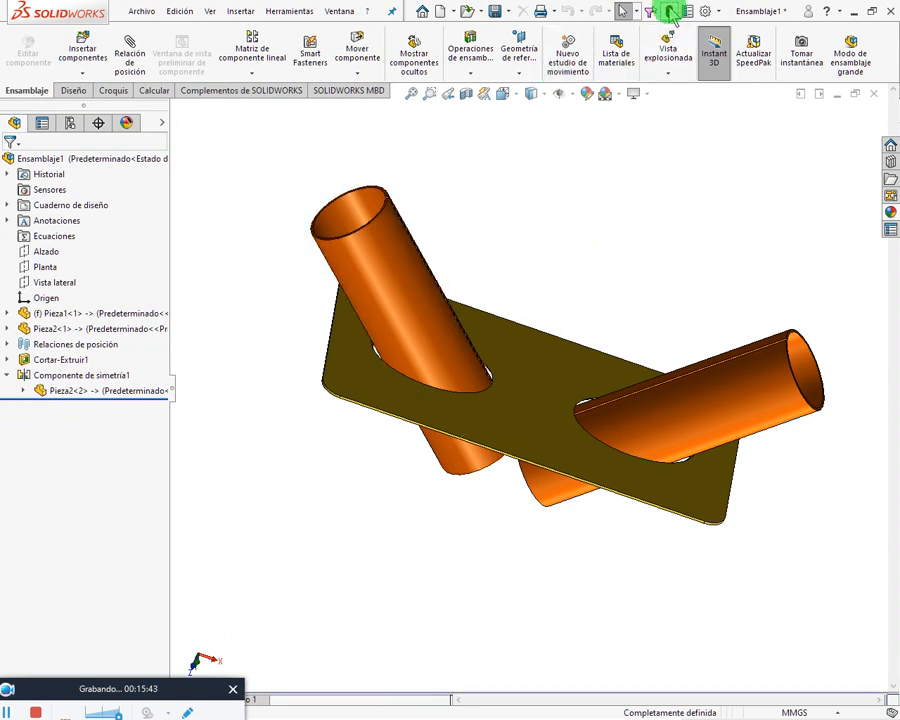
Examine the plate, the original tube, the Cortar-Extruir1 cut and the mirrored tube together with their dependencies.
middle_click_drag(572, 404, 586, 427)
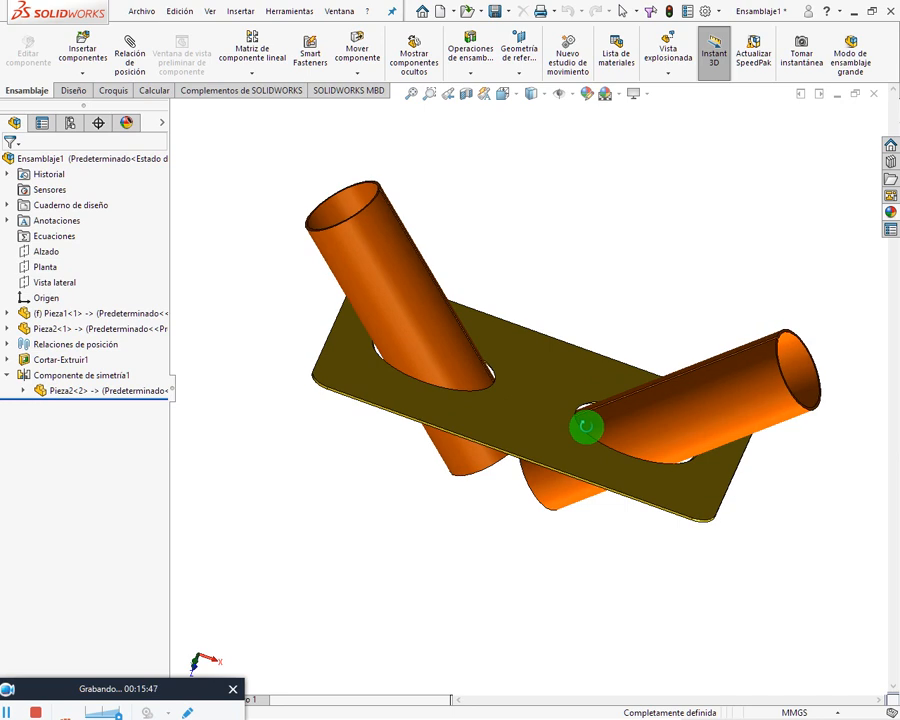
left_click(116, 313)
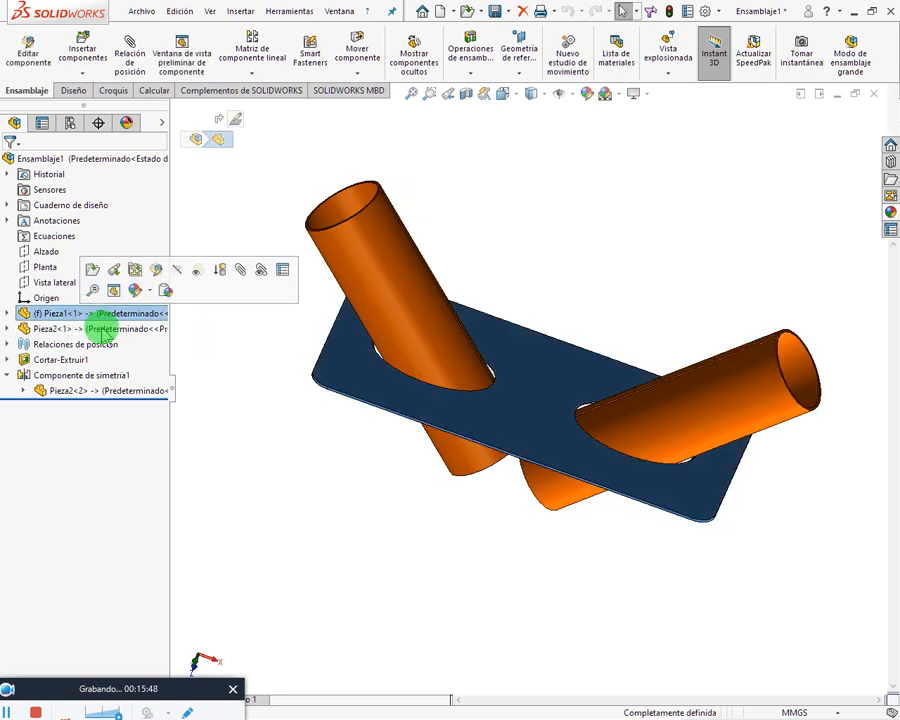
left_click(315, 496)
left_click(424, 375)
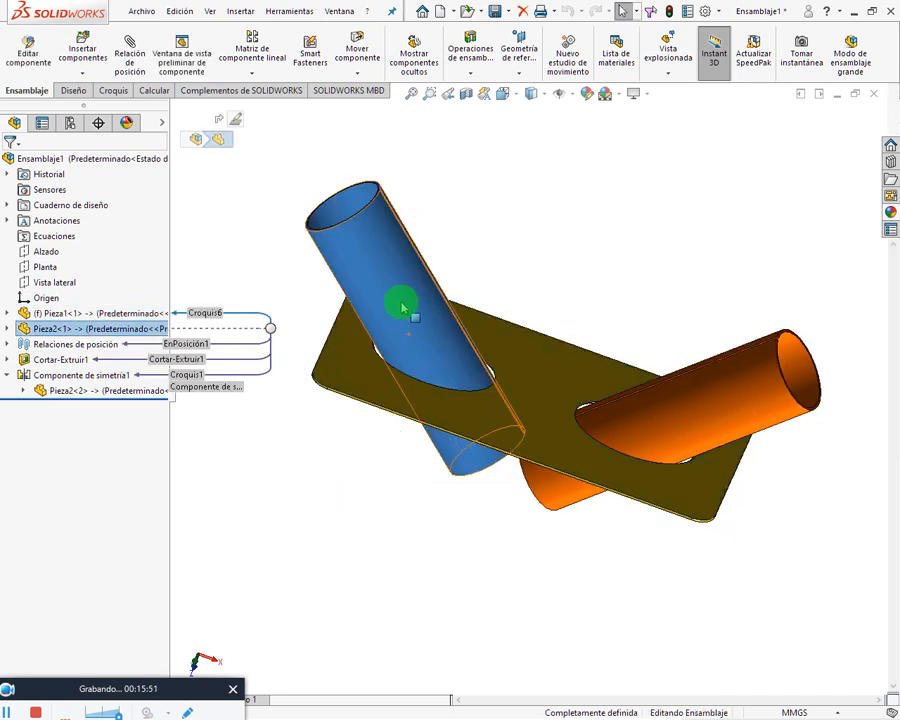
left_click(352, 476)
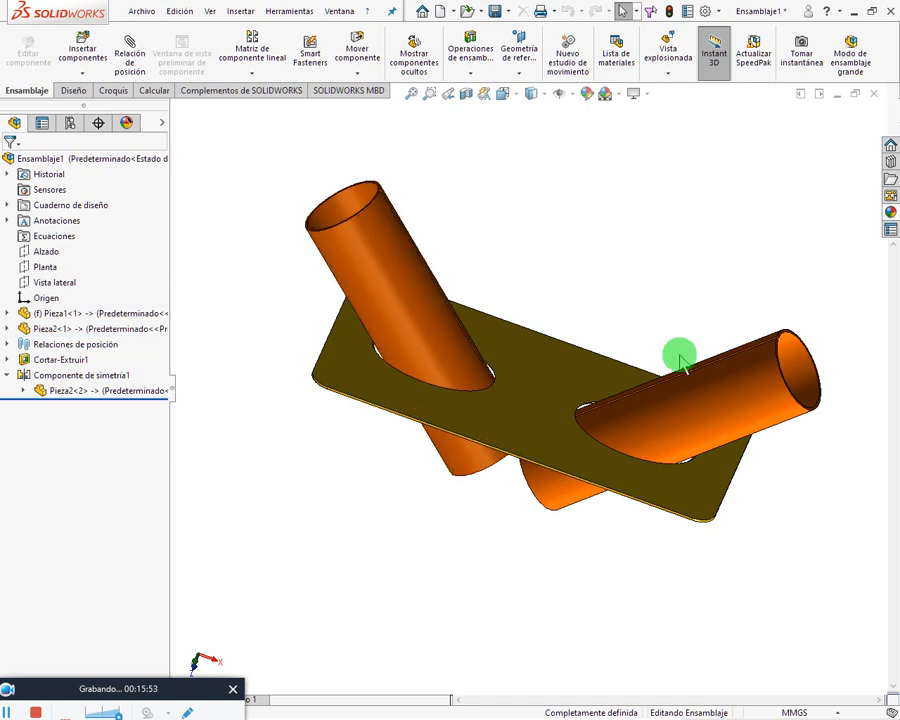
left_click(62, 360)
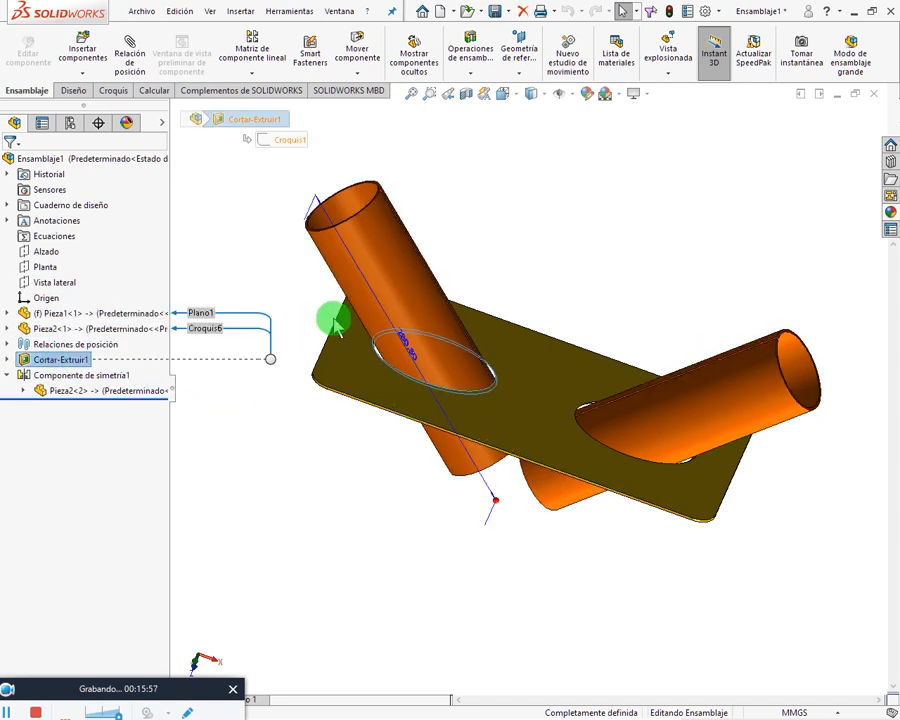
left_click(276, 456)
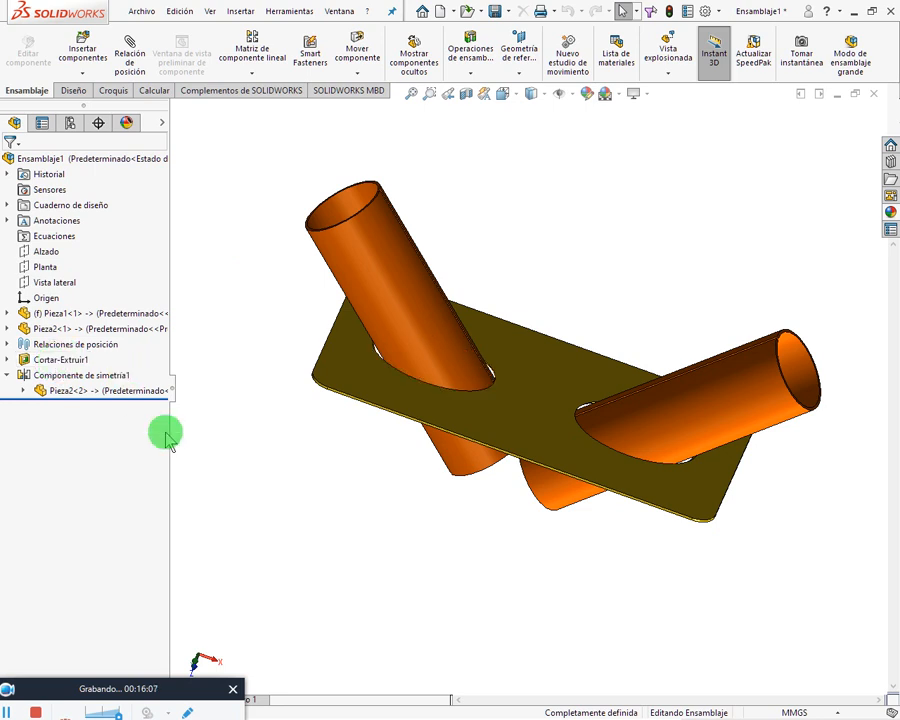
left_click(366, 392)
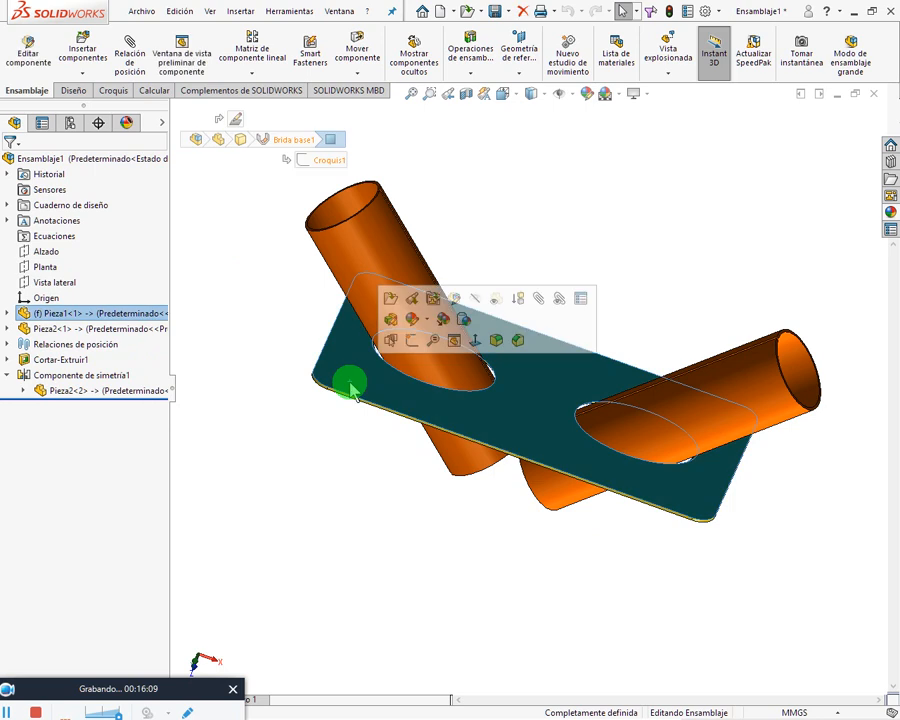
left_click(357, 500)
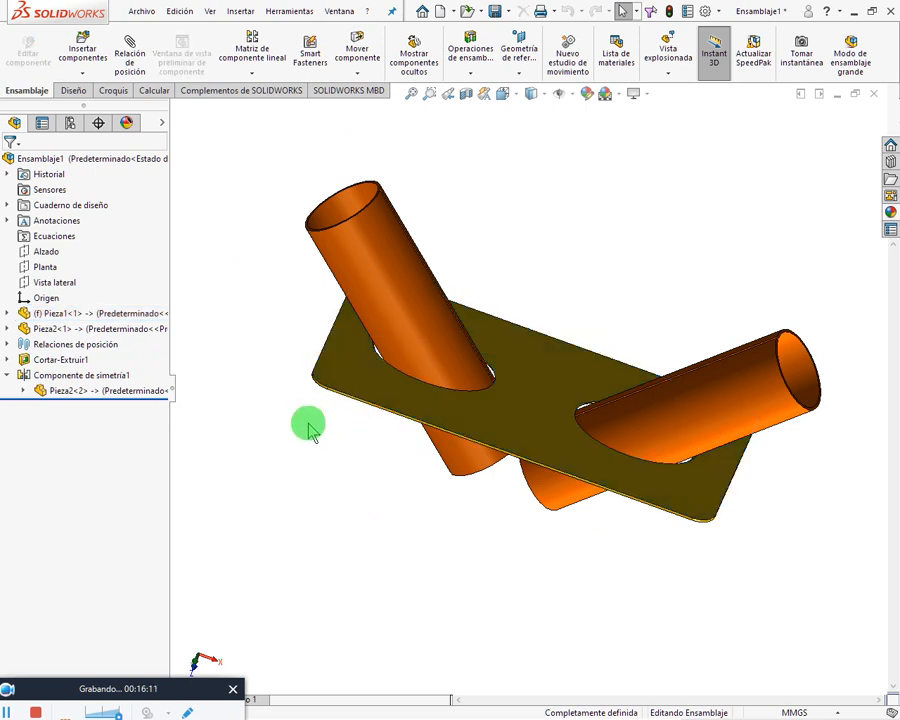
left_click(74, 390)
left_click(342, 503)
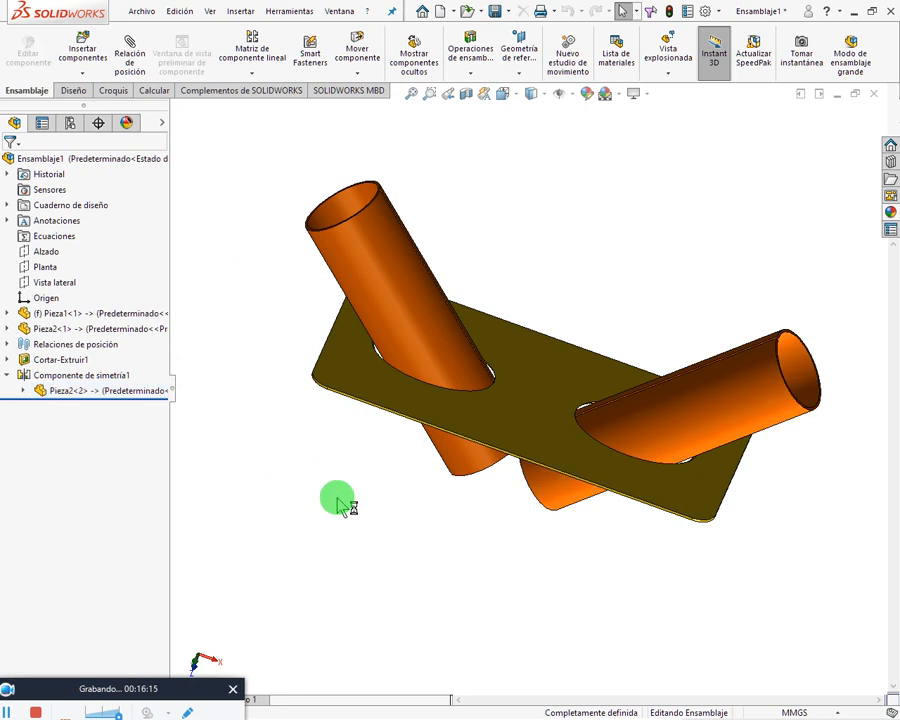
left_click(115, 392)
left_click(229, 531)
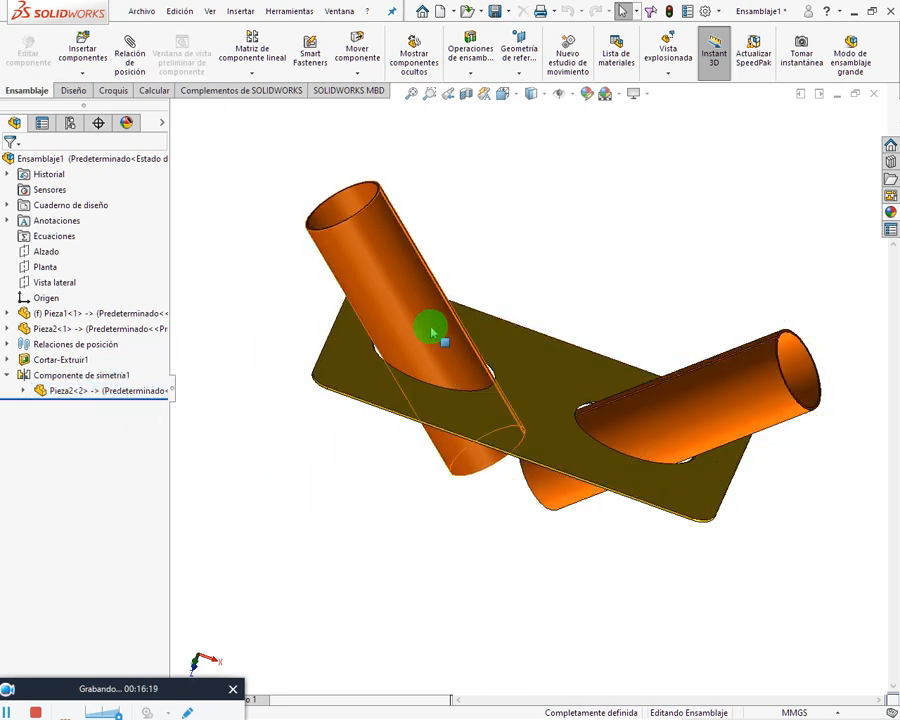
Display the assembly in four views with the feature tree collapsed, and widen the front view's column slightly.
left_click(172, 391)
key("space")
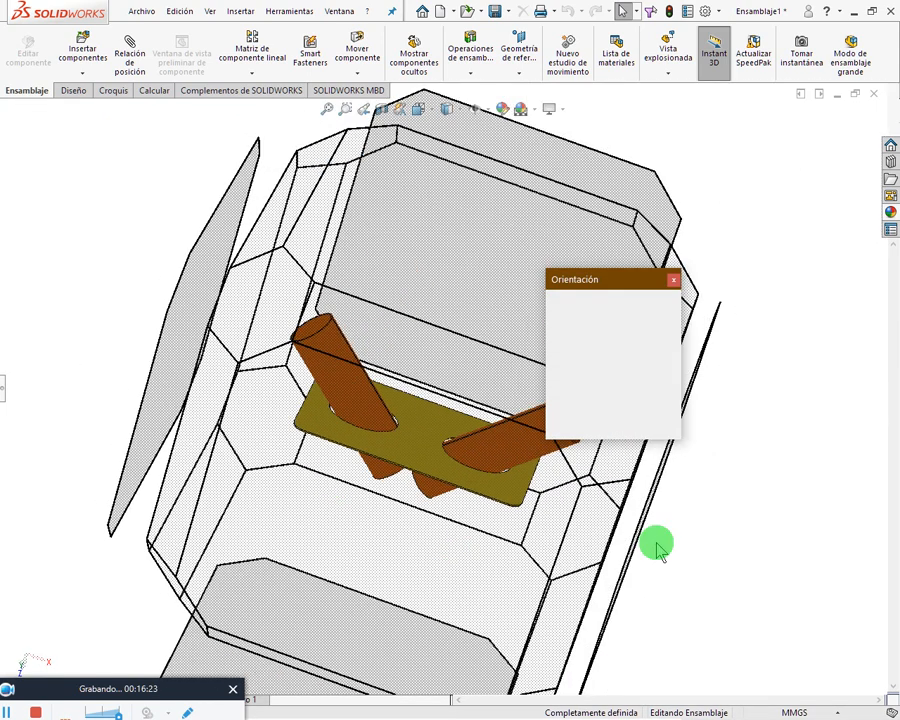
left_click(617, 384)
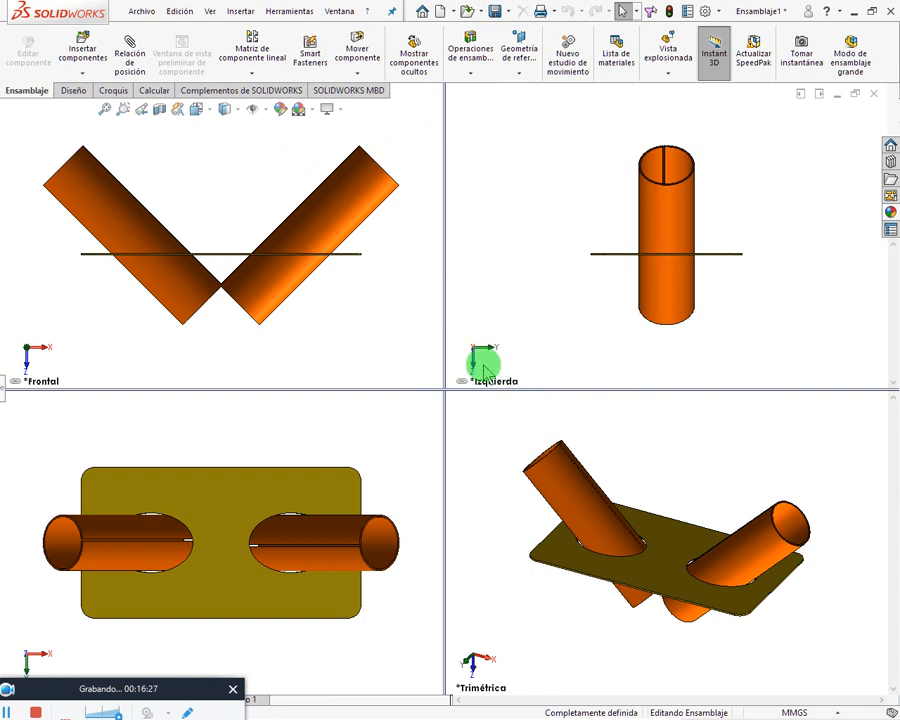
mouse_move(446, 348)
left_mouse_down()
mouse_move(462, 347)
mouse_move(462, 357)
left_mouse_up()
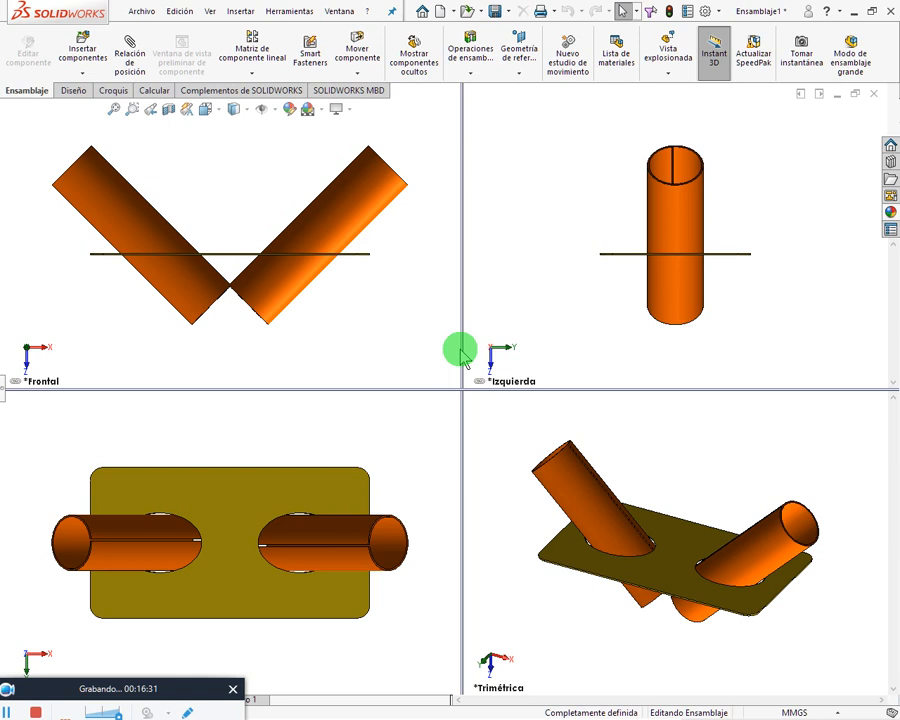